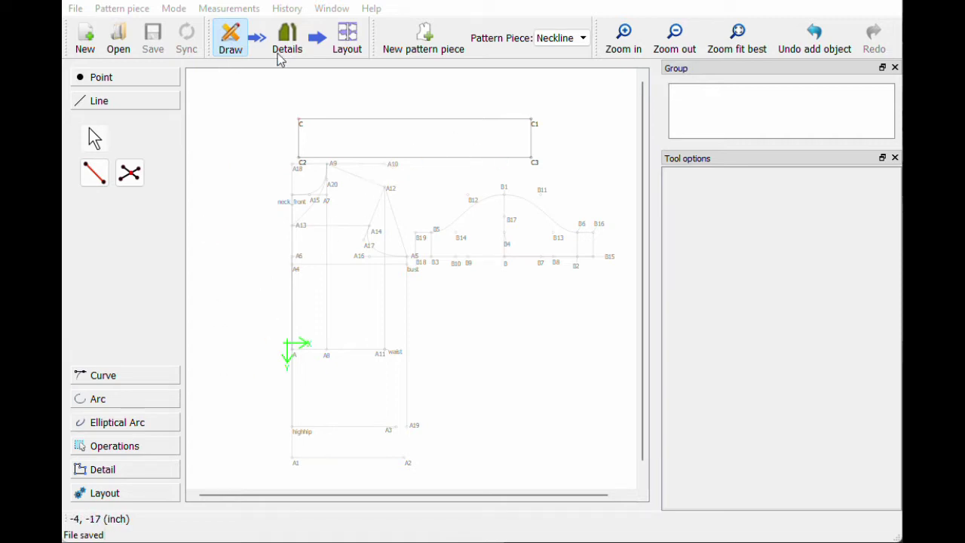
# Show the Detail tool group and pick the Workpiece tool
pyautogui.click(91, 475)
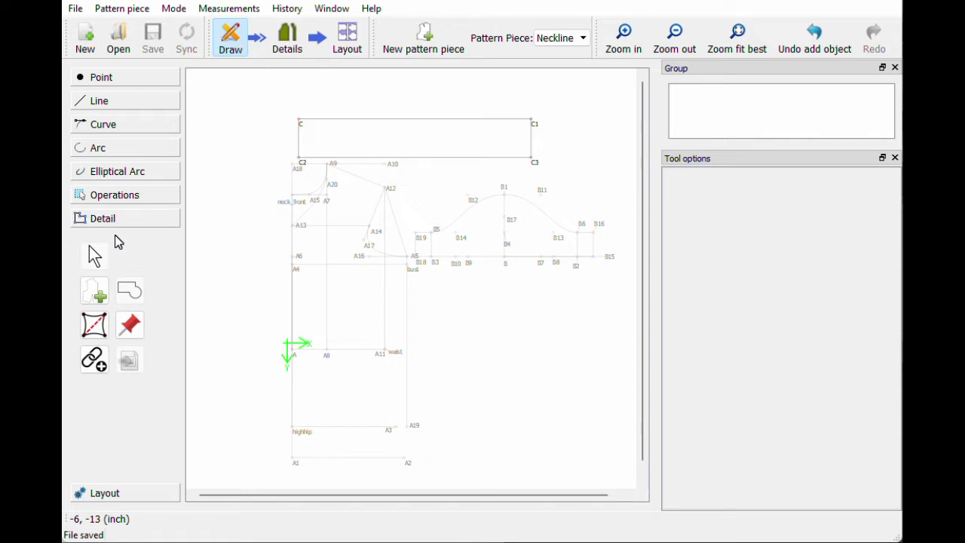
pyautogui.click(97, 296)
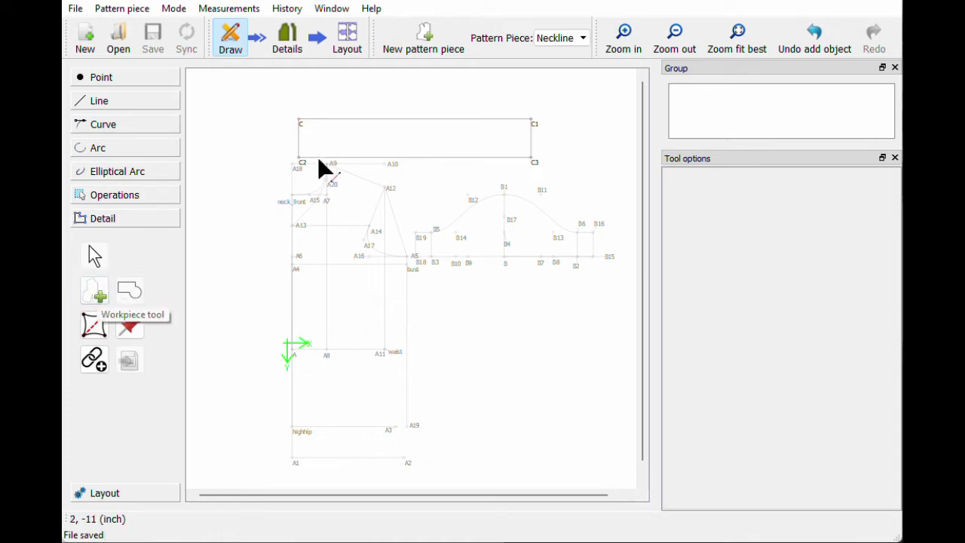
# Outline a pattern piece through points C, C1, C3 and C2, then confirm it
pyautogui.click(93, 297)
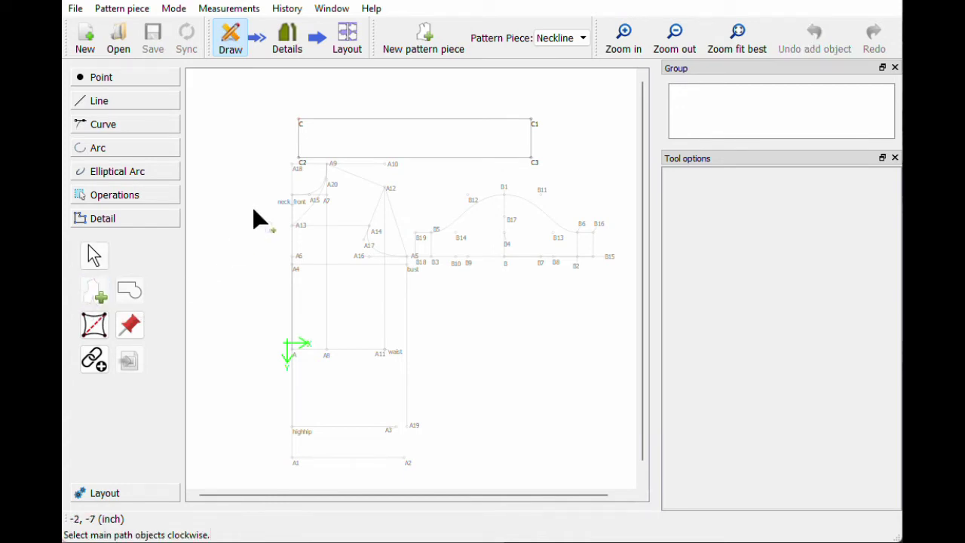
pyautogui.click(301, 121)
pyautogui.click(533, 123)
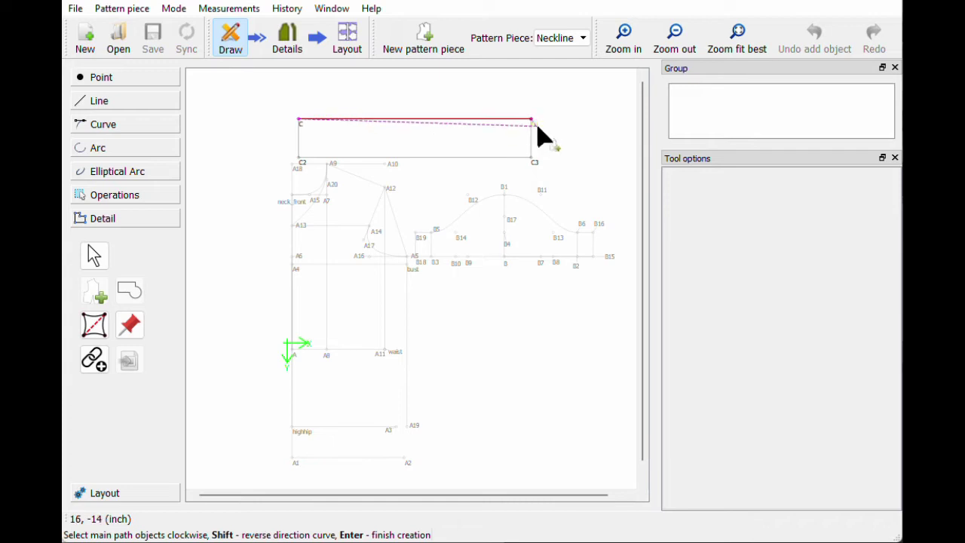
pyautogui.click(534, 161)
pyautogui.click(301, 162)
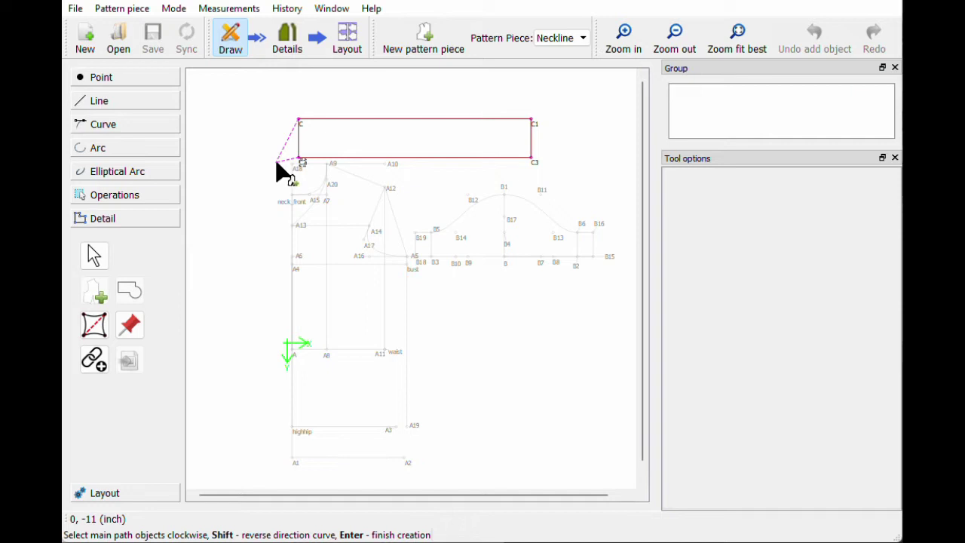
pyautogui.press('Return')
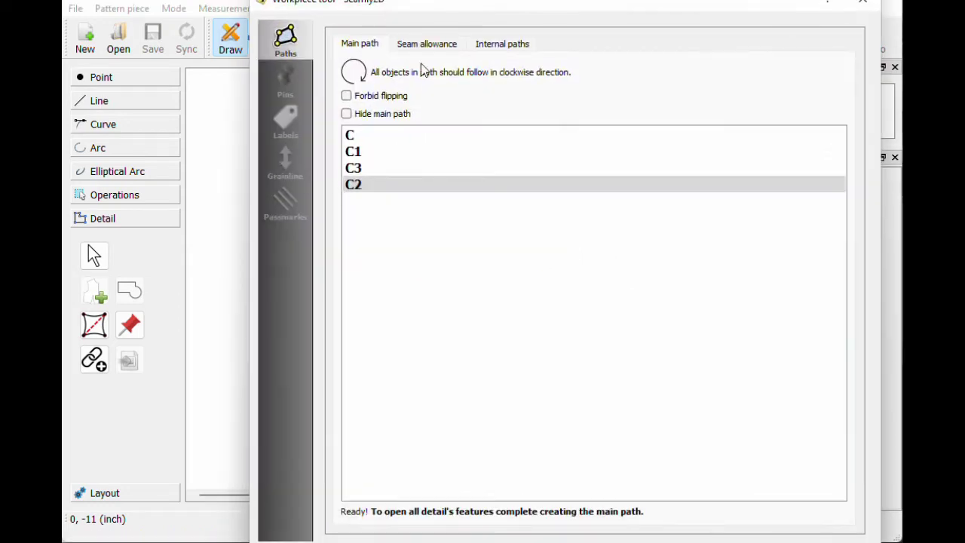
pyautogui.moveTo(403, 4)
pyautogui.mouseDown()
pyautogui.moveTo(486, 23)
pyautogui.moveTo(623, 28)
pyautogui.moveTo(699, 15)
pyautogui.mouseUp()
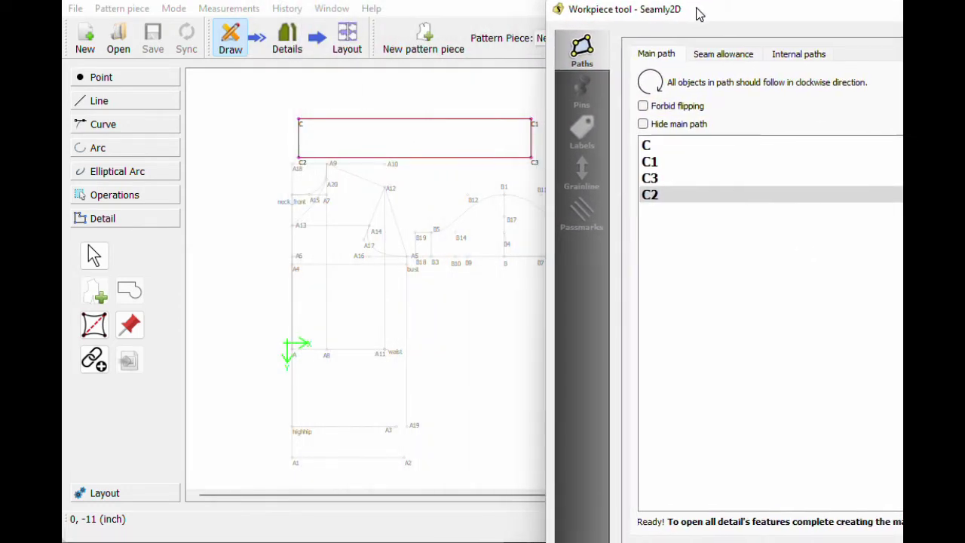
pyautogui.doubleClick(757, 13)
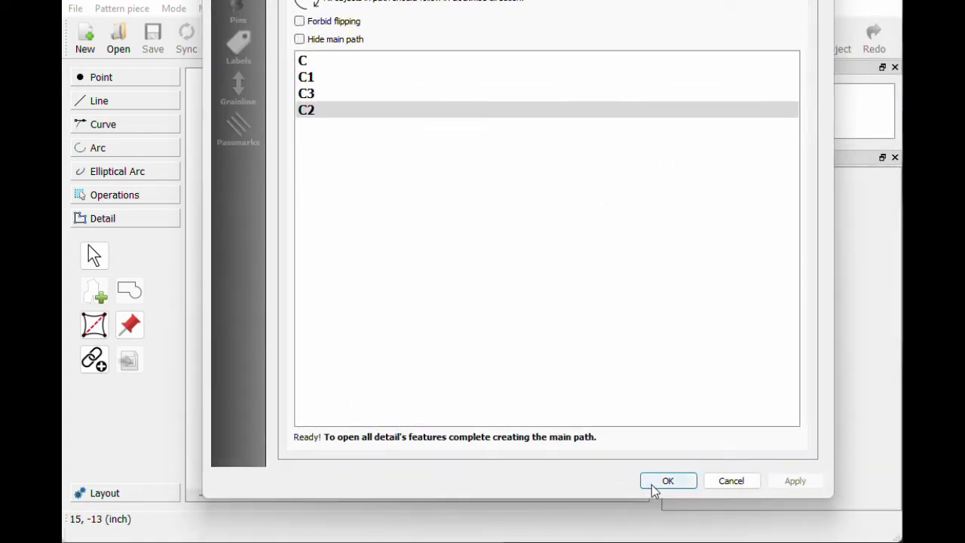
pyautogui.click(651, 484)
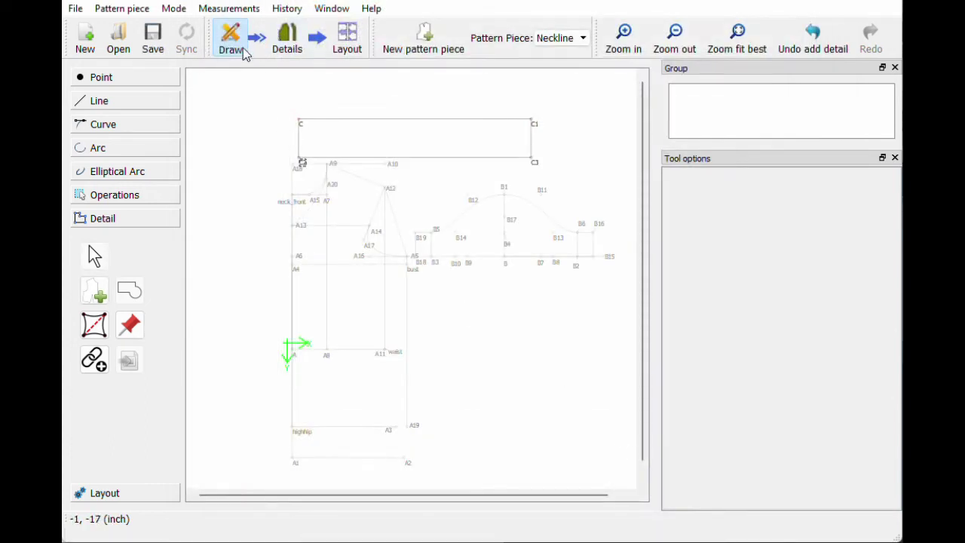
# Check the neckline piece in Details, then make the bodice draft active in Draw mode
pyautogui.click(291, 45)
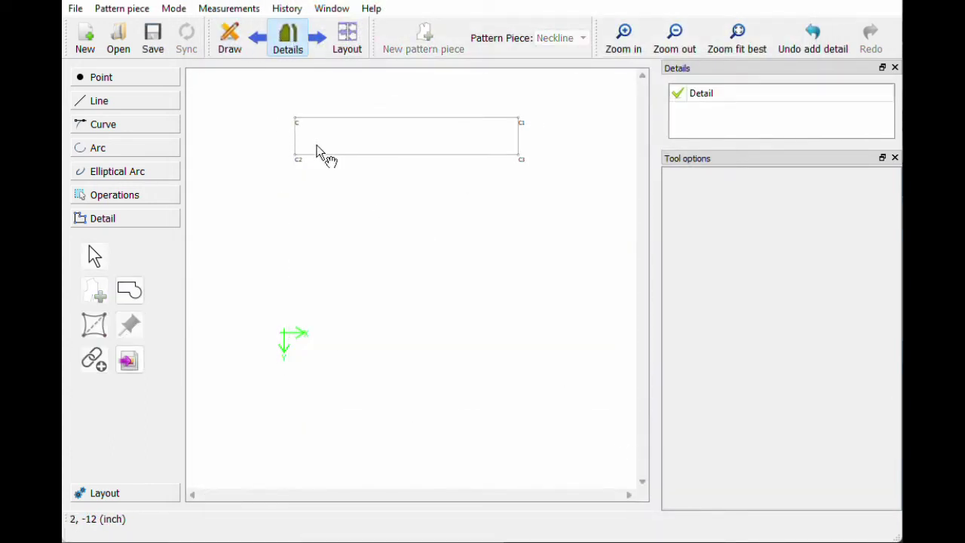
pyautogui.click(230, 38)
pyautogui.click(554, 44)
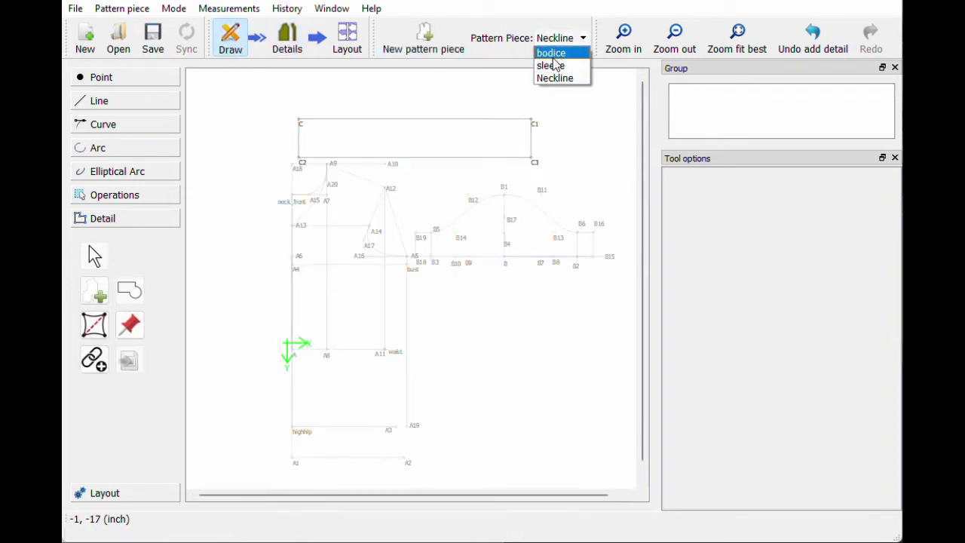
pyautogui.click(552, 53)
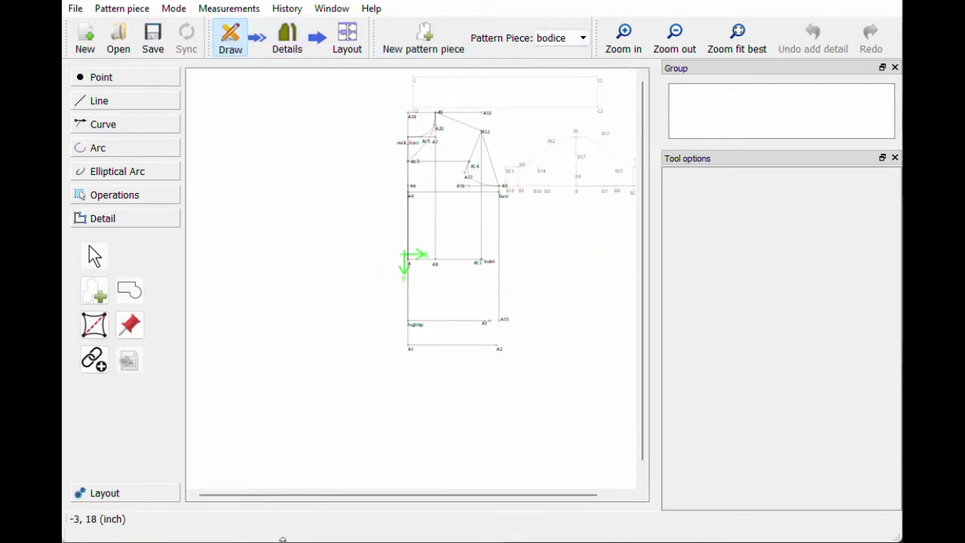
pyautogui.moveTo(312, 496); pyautogui.dragTo(338, 496)
pyautogui.scroll(3, 554, 397)
pyautogui.scroll(5, 554, 397)
pyautogui.scroll(-1, 551, 403)
pyautogui.scroll(-1, 541, 398)
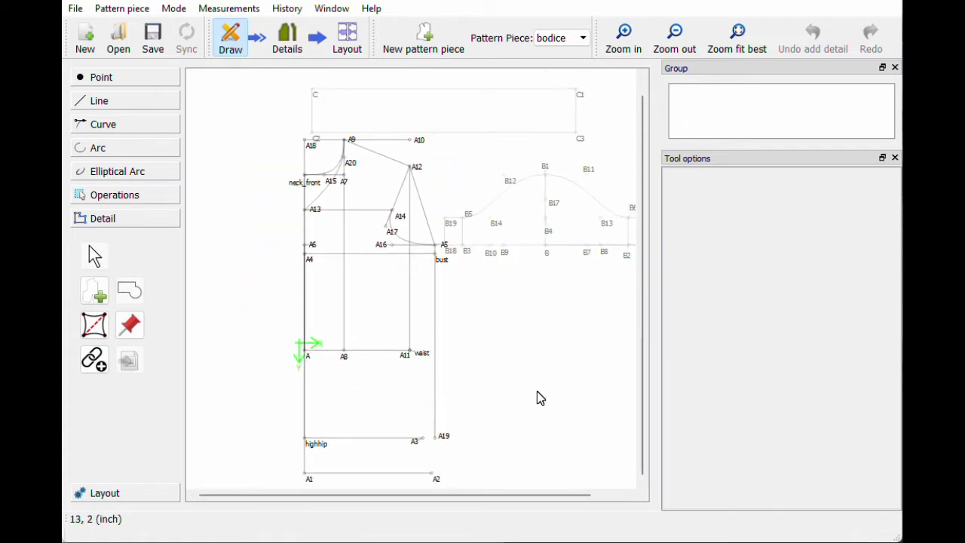
# Trace the bodice front path through the neck curve, A12, A14, armhole curve, A19 and highhip
pyautogui.click(101, 296)
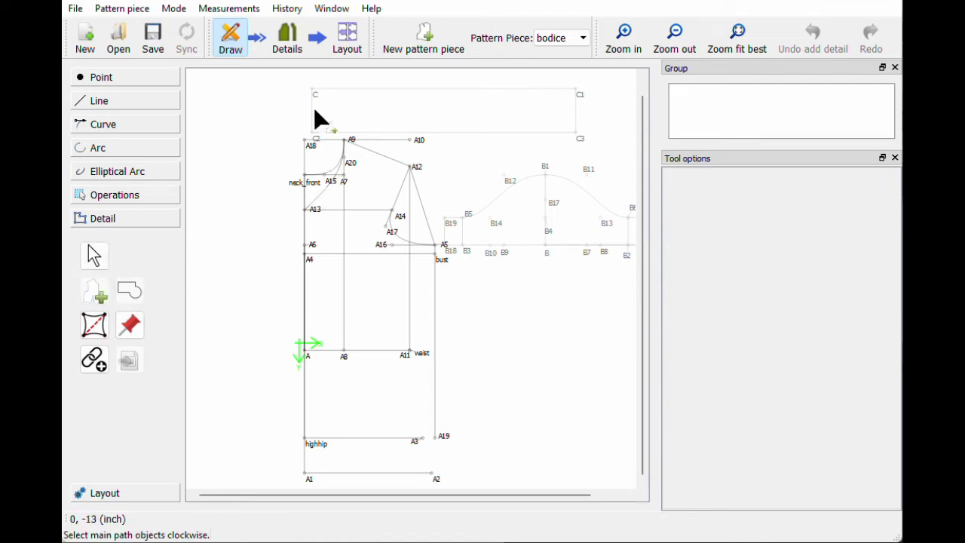
pyautogui.click(320, 199)
pyautogui.click(323, 194)
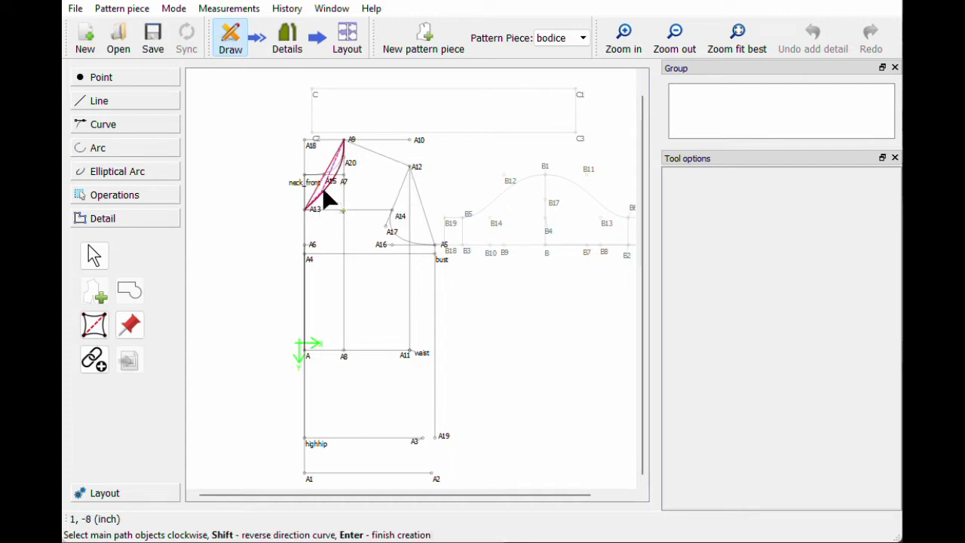
pyautogui.click(412, 165)
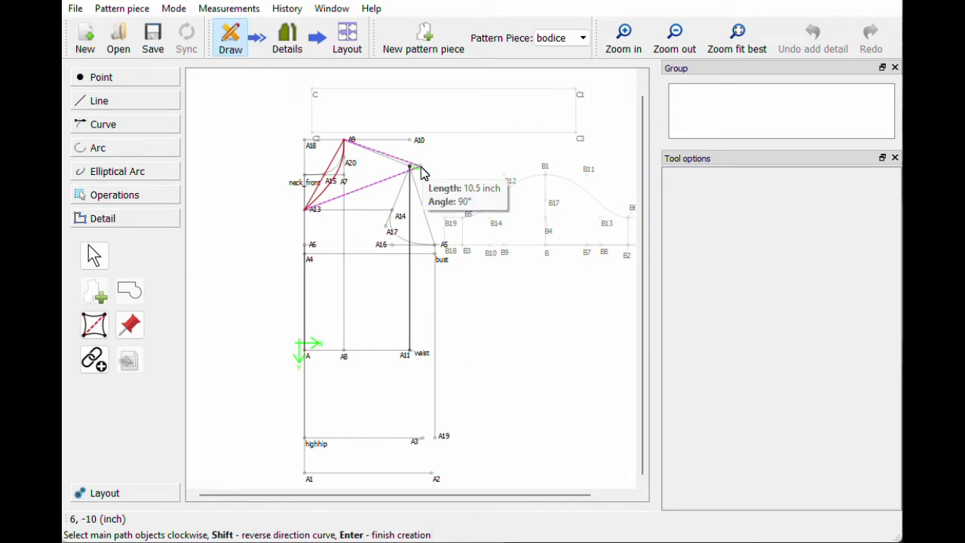
pyautogui.click(414, 167)
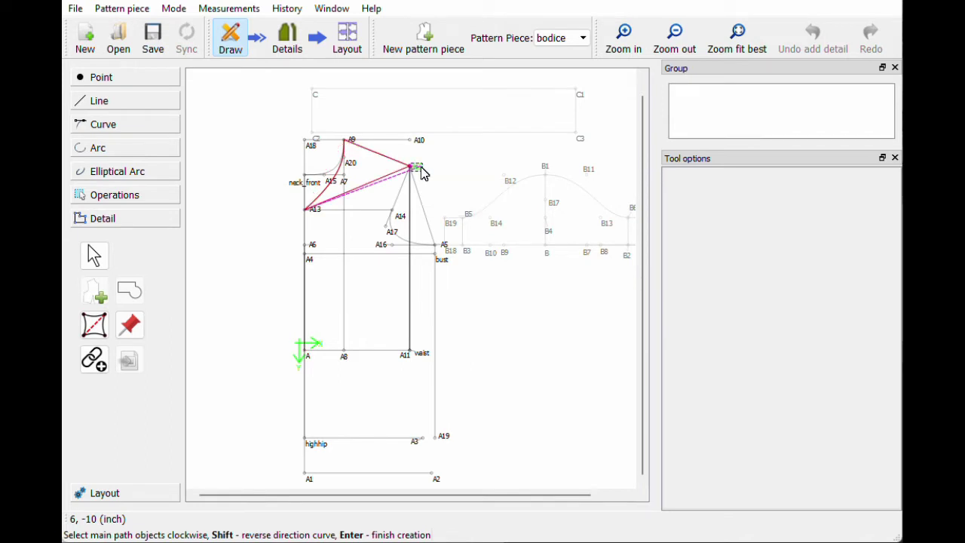
pyautogui.click(399, 217)
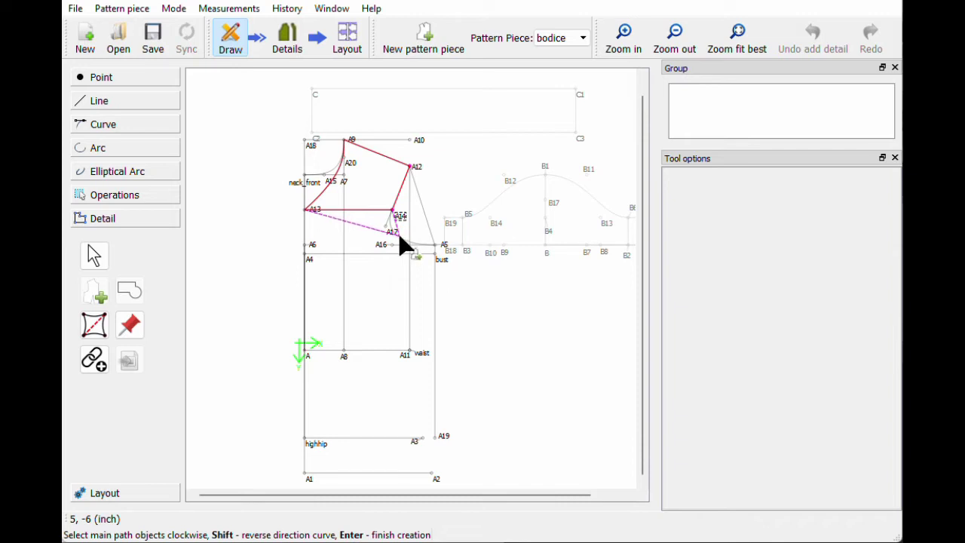
pyautogui.click(402, 245)
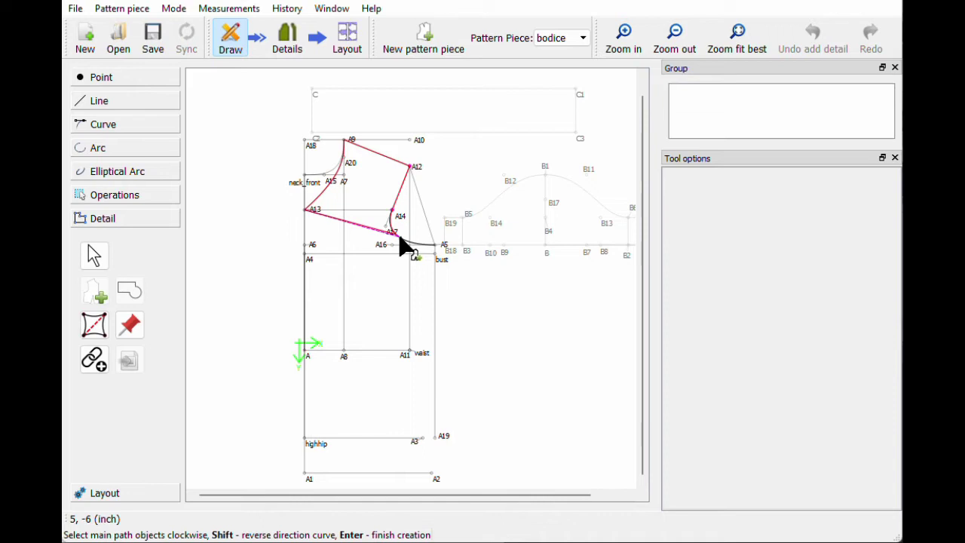
pyautogui.click(444, 436)
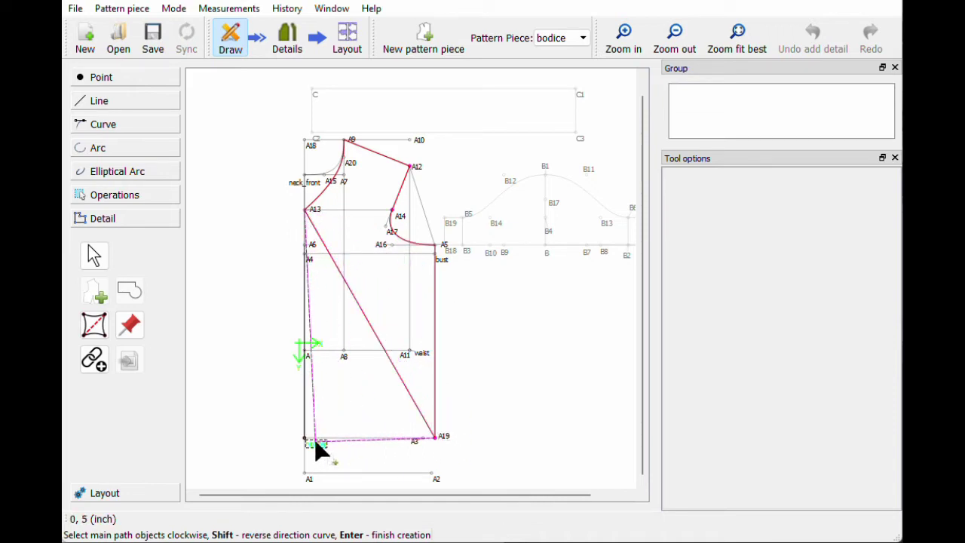
pyautogui.click(317, 447)
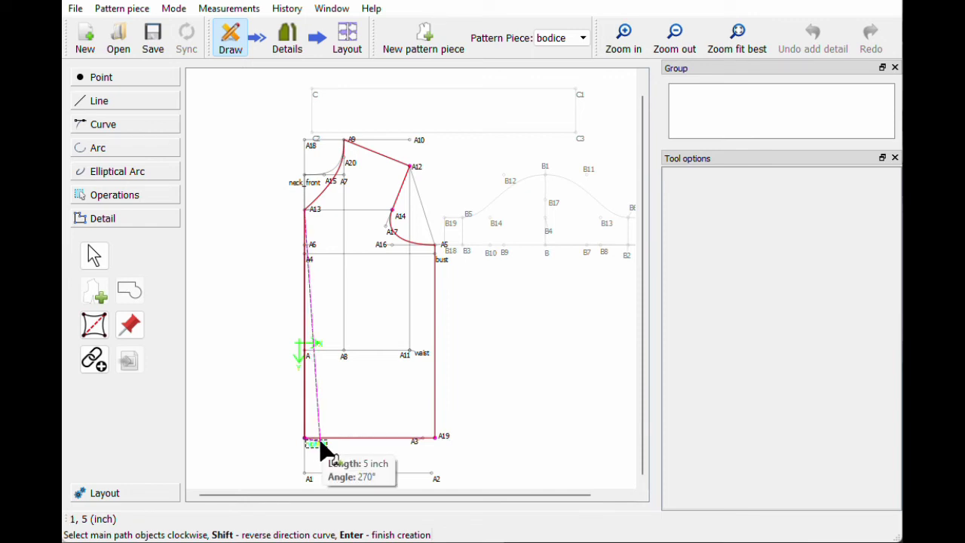
pyautogui.press('Return')
pyautogui.moveTo(382, 2); pyautogui.dragTo(651, 78)
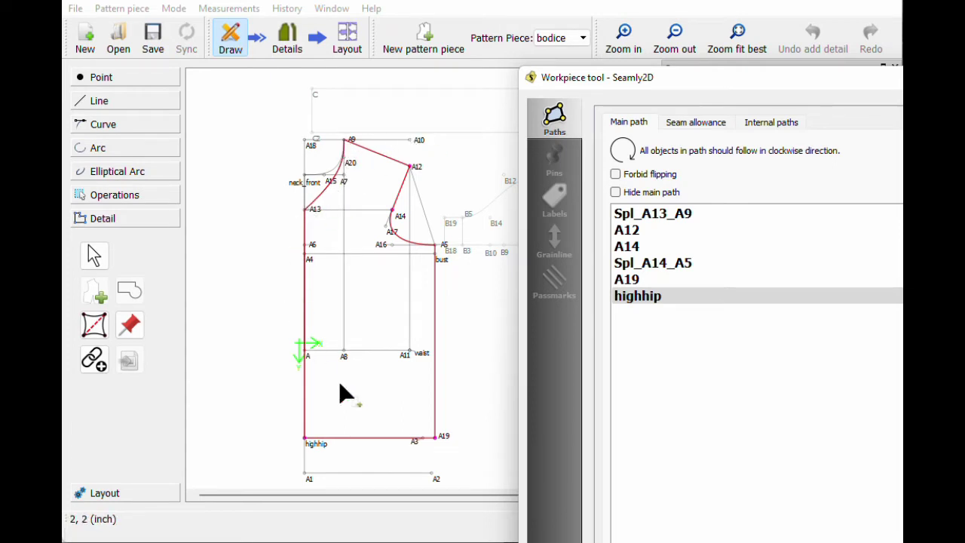
# Adjust the Reverse setting on the neck and armhole curves, then confirm the bodice front piece
pyautogui.rightClick(660, 220)
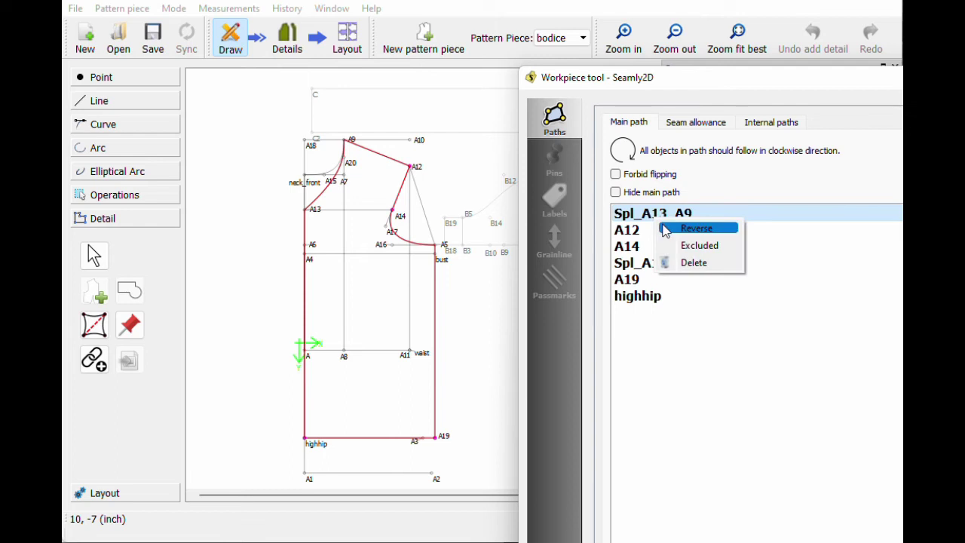
pyautogui.click(667, 228)
pyautogui.rightClick(653, 215)
pyautogui.click(669, 218)
pyautogui.rightClick(653, 264)
pyautogui.click(657, 273)
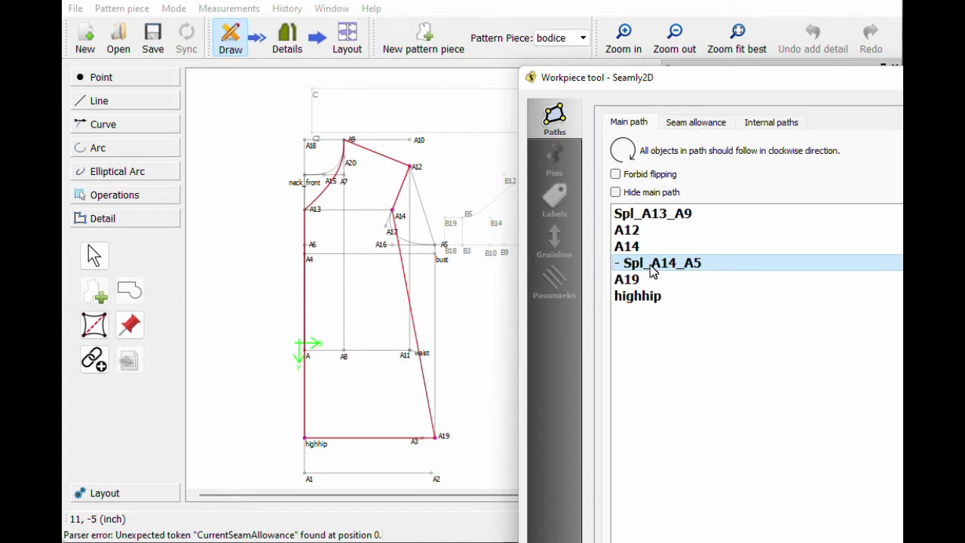
pyautogui.rightClick(652, 268)
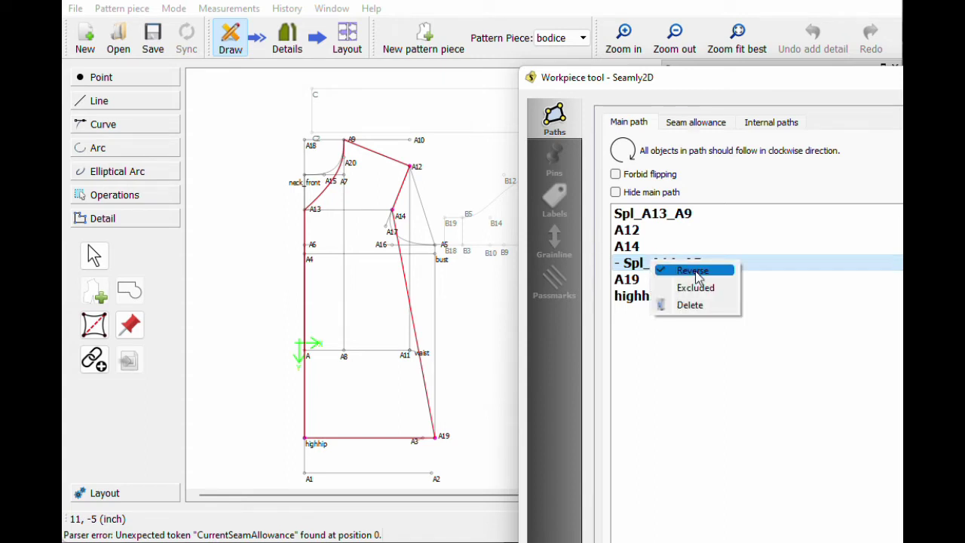
pyautogui.click(695, 280)
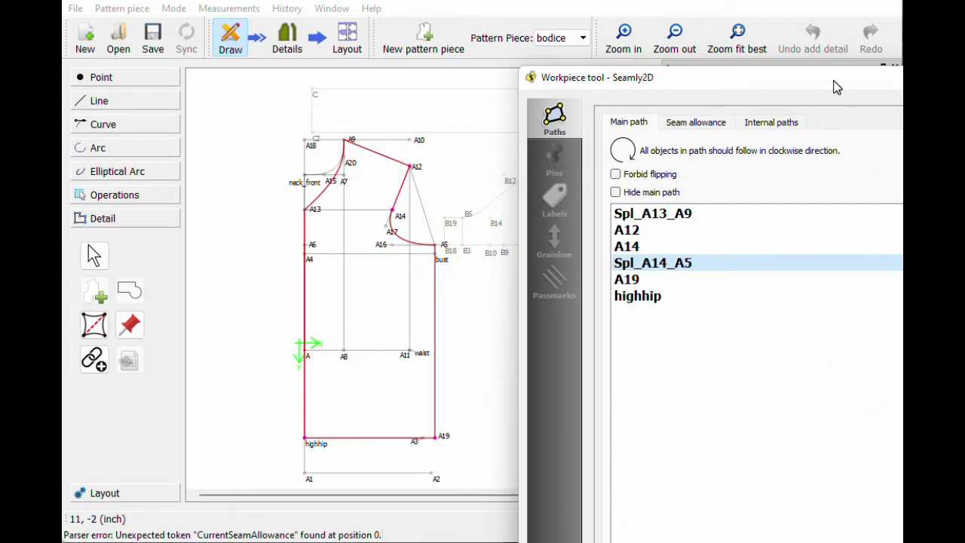
pyautogui.moveTo(835, 87); pyautogui.dragTo(471, 0)
pyautogui.click(619, 469)
# Preview the two pieces in Details, then make the sleeve draft active
pyautogui.click(296, 45)
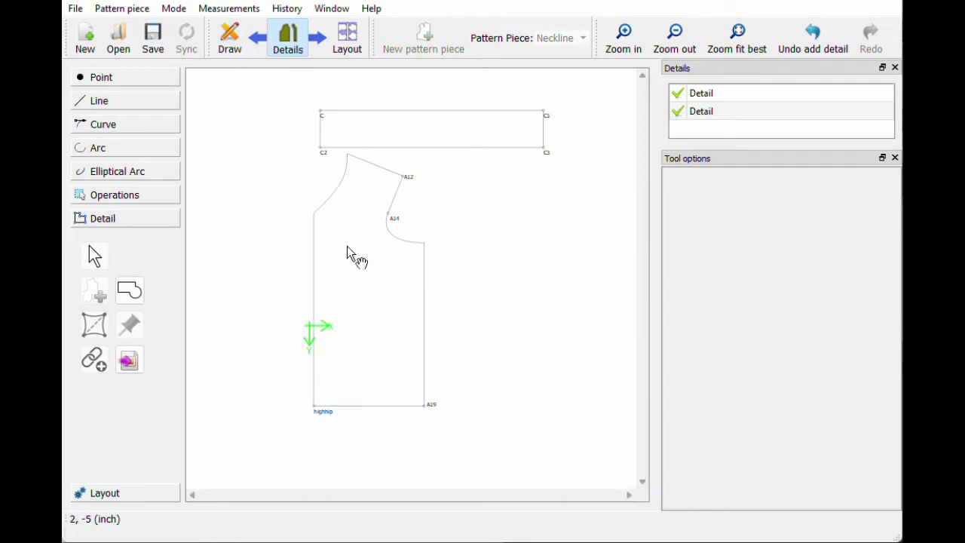
pyautogui.click(234, 43)
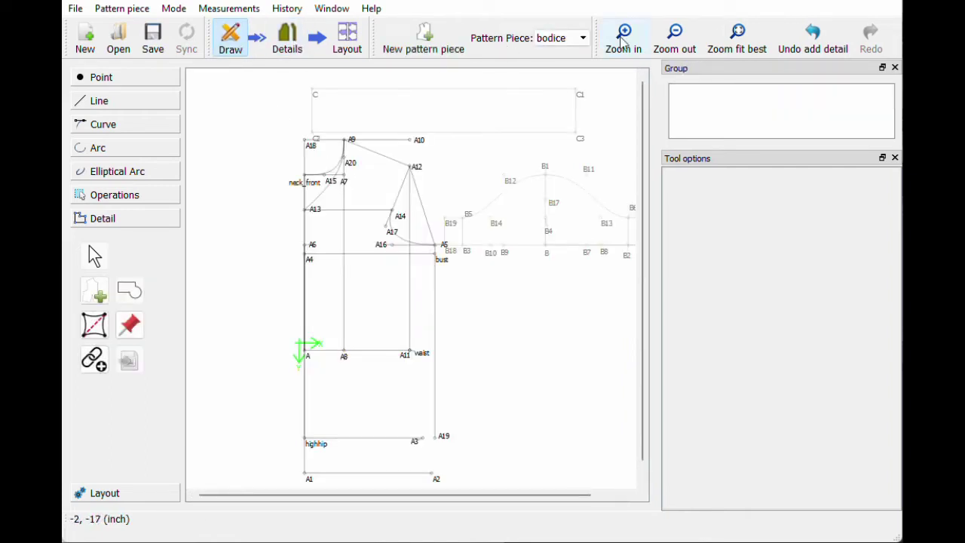
pyautogui.click(571, 37)
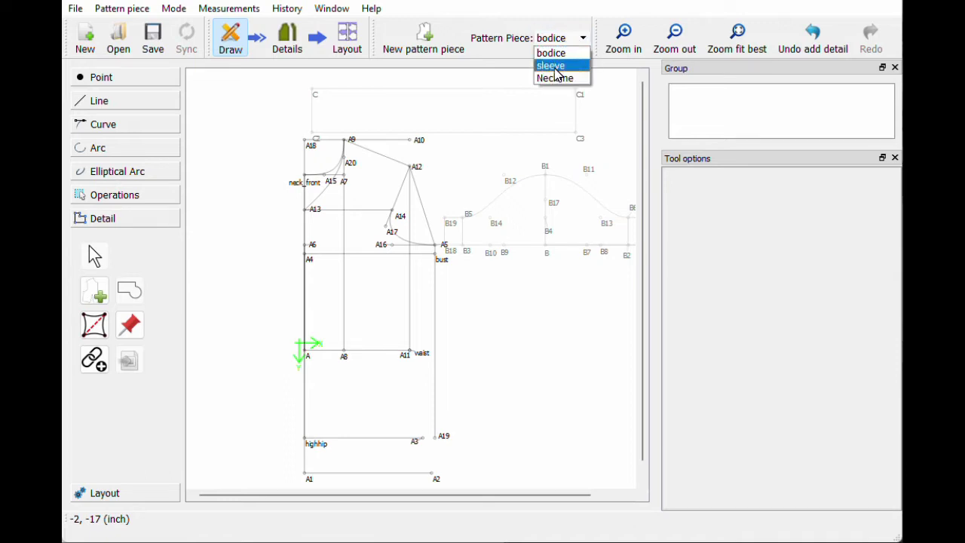
pyautogui.click(555, 66)
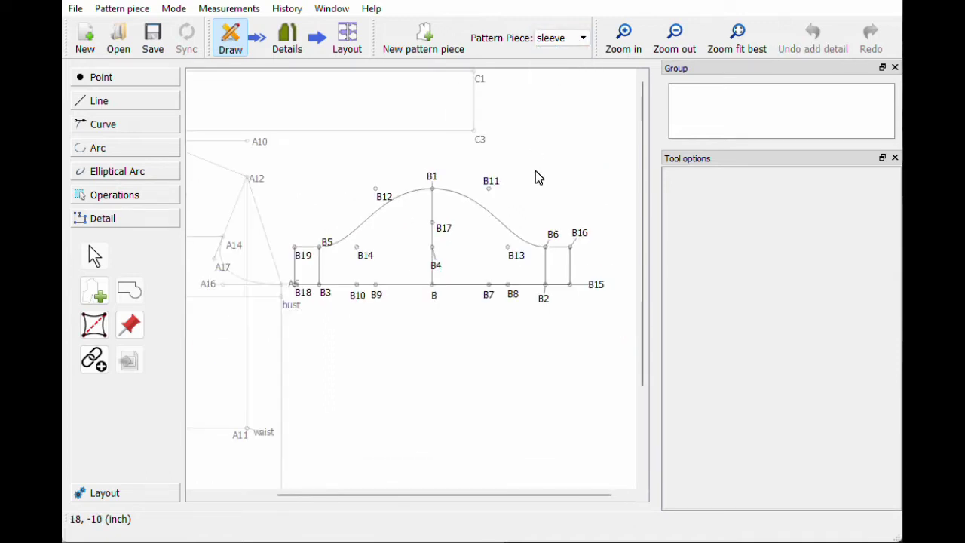
# Outline the sleeve piece through B19, the cap curves, B16, B15 and B18, and confirm
pyautogui.click(95, 291)
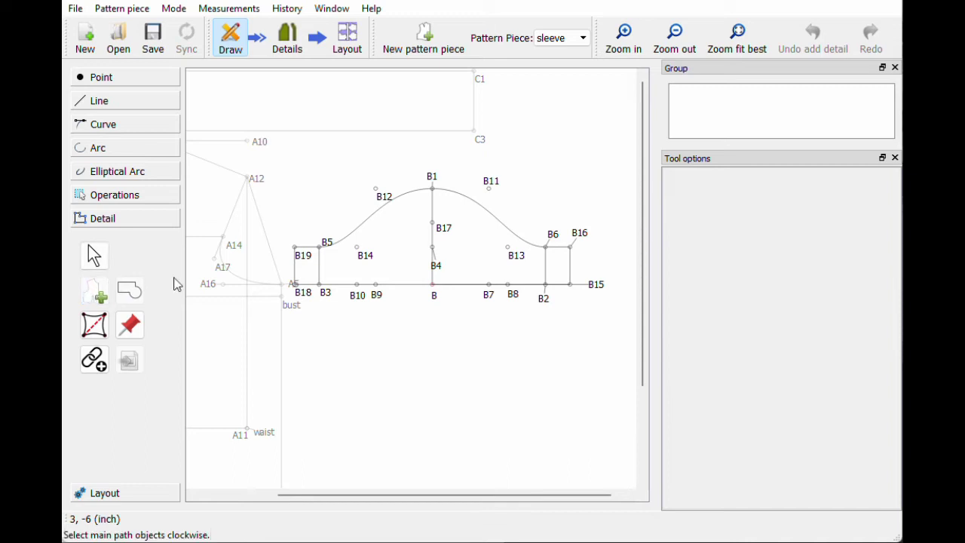
pyautogui.click(305, 264)
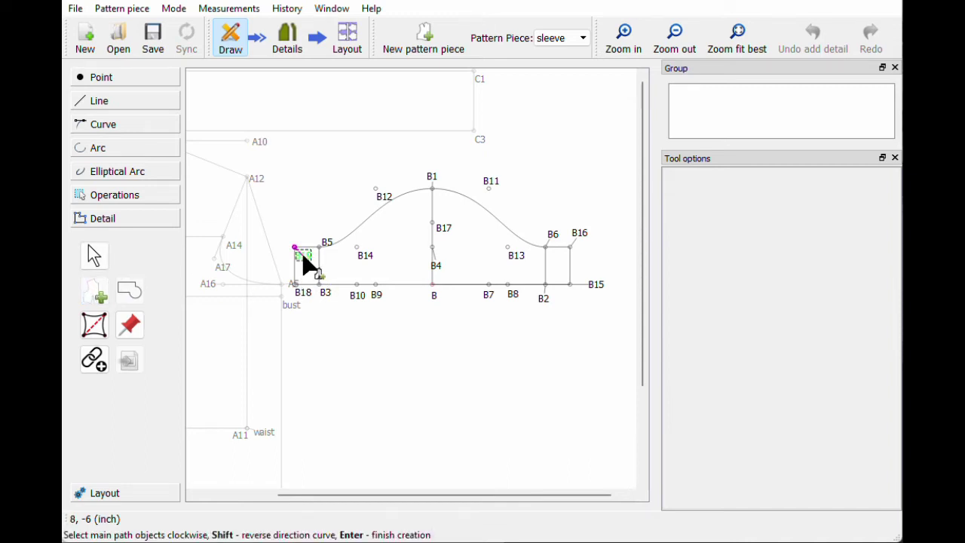
pyautogui.click(344, 239)
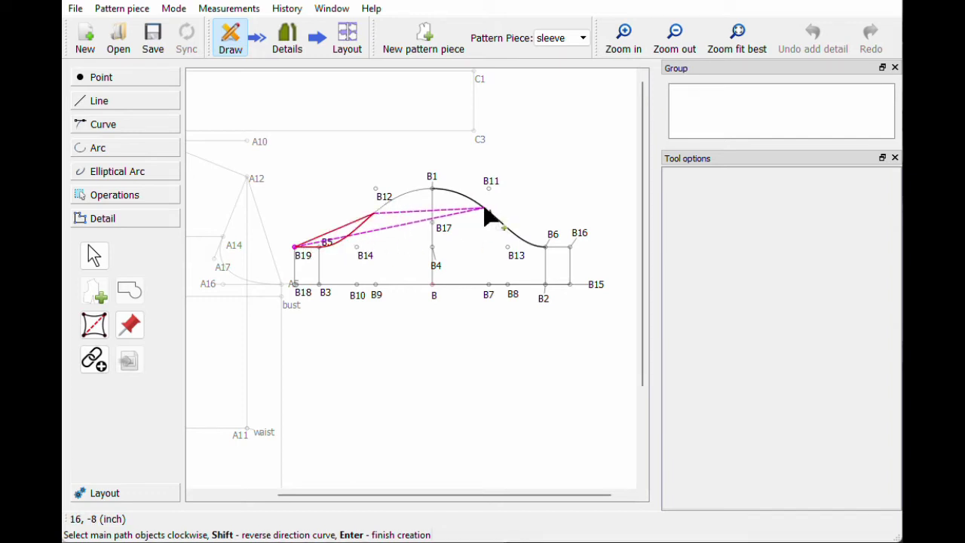
pyautogui.click(587, 239)
pyautogui.click(594, 286)
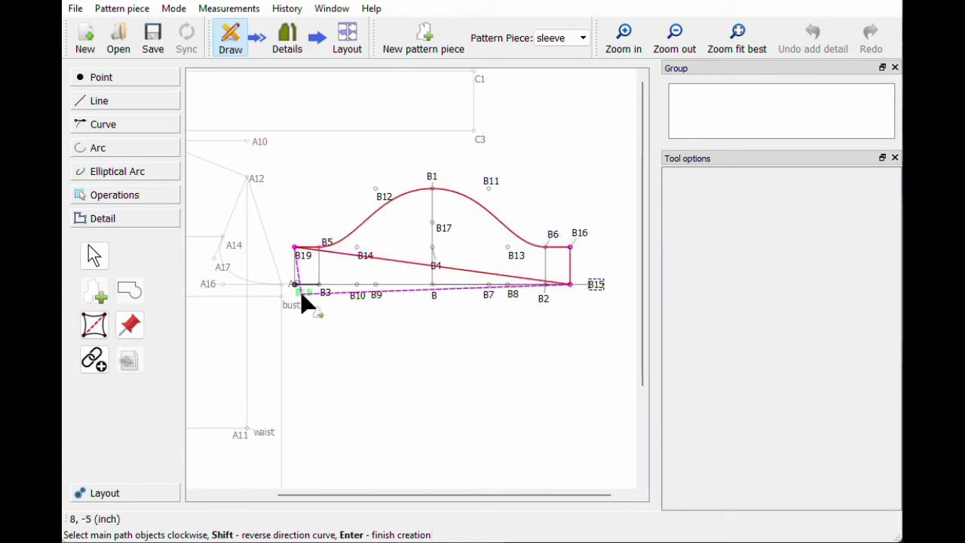
pyautogui.click(303, 294)
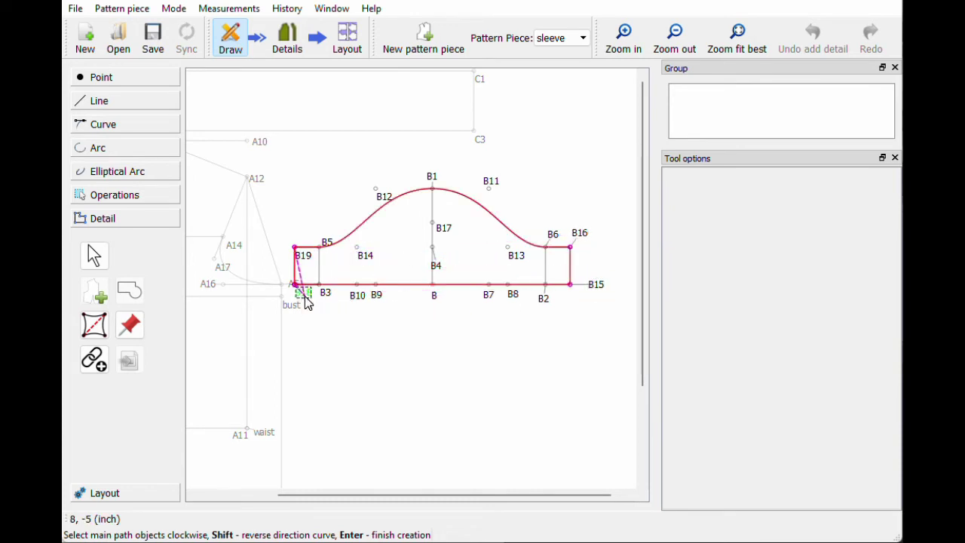
pyautogui.press('Return')
pyautogui.moveTo(437, 15); pyautogui.dragTo(406, 0)
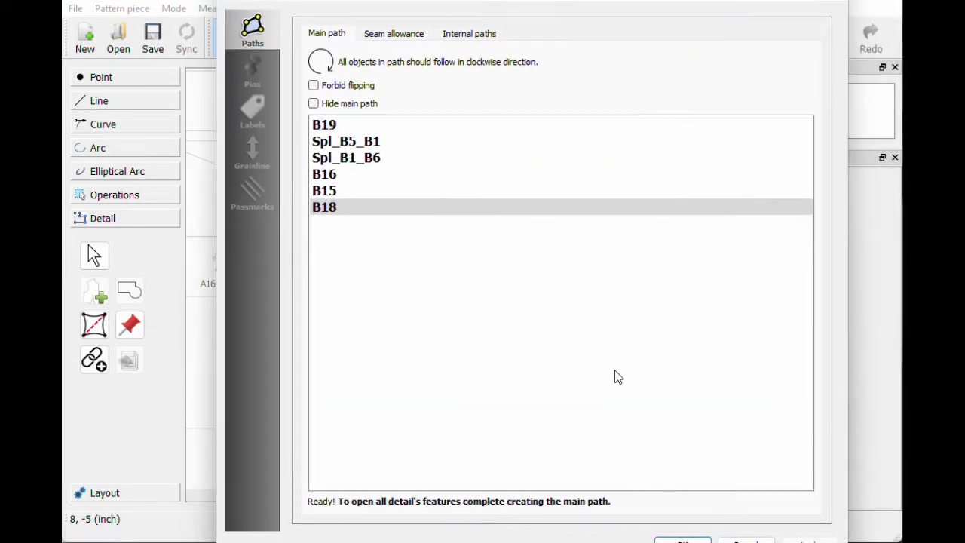
pyautogui.click(703, 540)
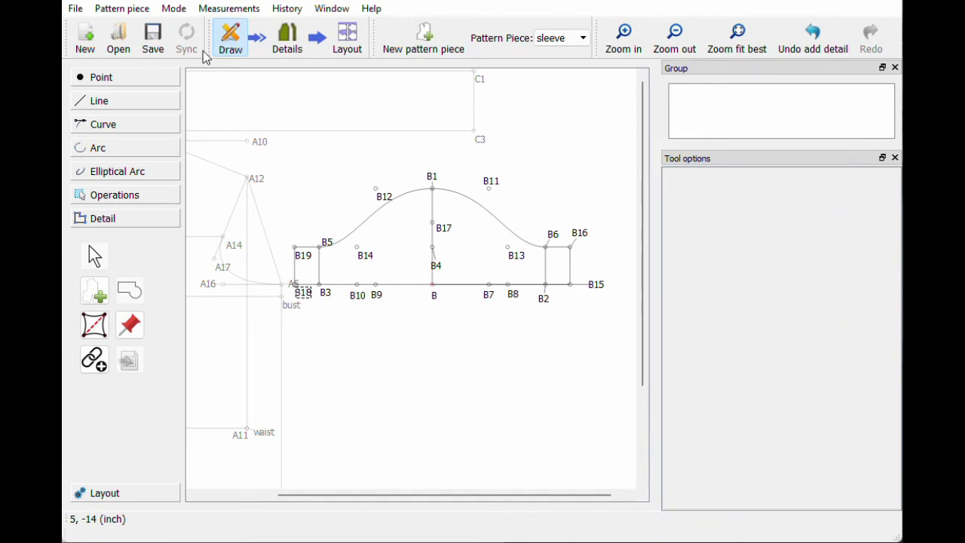
# Save the pattern and, in Details mode, nudge the neckline rectangle to the right
pyautogui.click(151, 50)
pyautogui.click(285, 48)
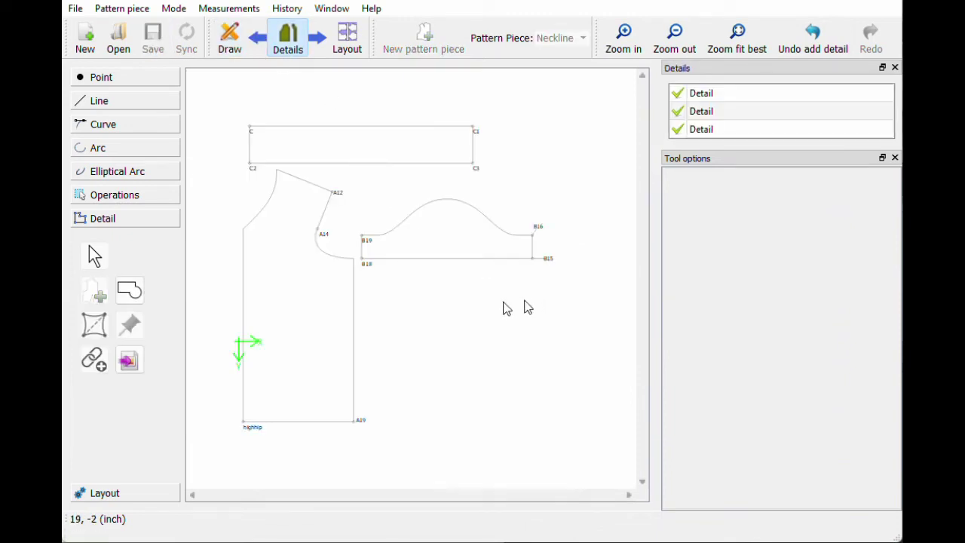
pyautogui.moveTo(386, 152); pyautogui.dragTo(435, 147)
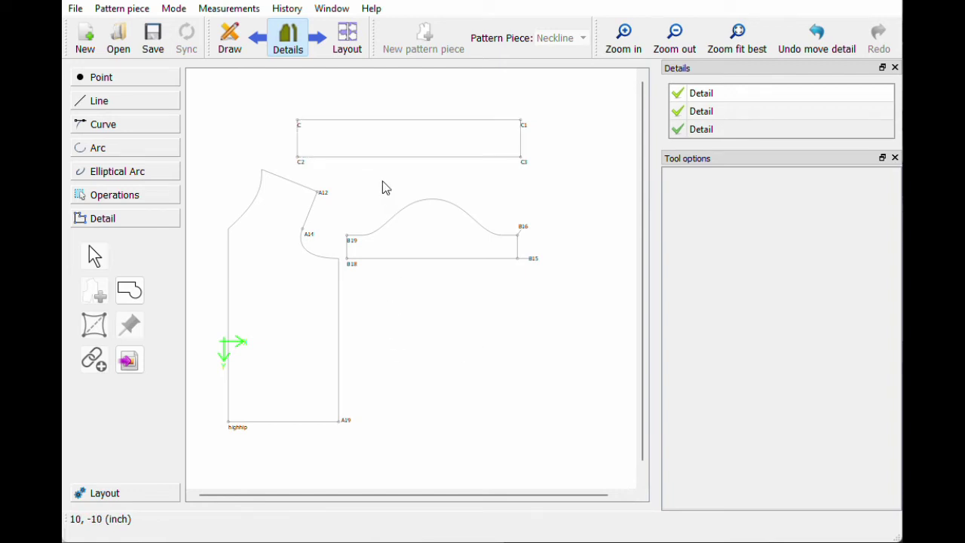
# Nudge the rectangle further right and open its piece options
pyautogui.moveTo(403, 136); pyautogui.dragTo(422, 138)
pyautogui.rightClick(423, 138)
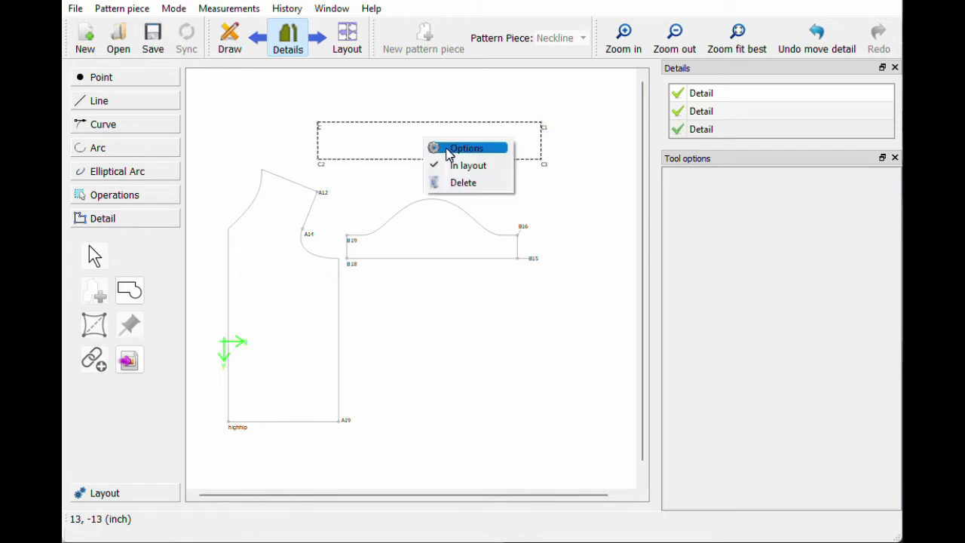
pyautogui.press('Escape')
pyautogui.rightClick(379, 133)
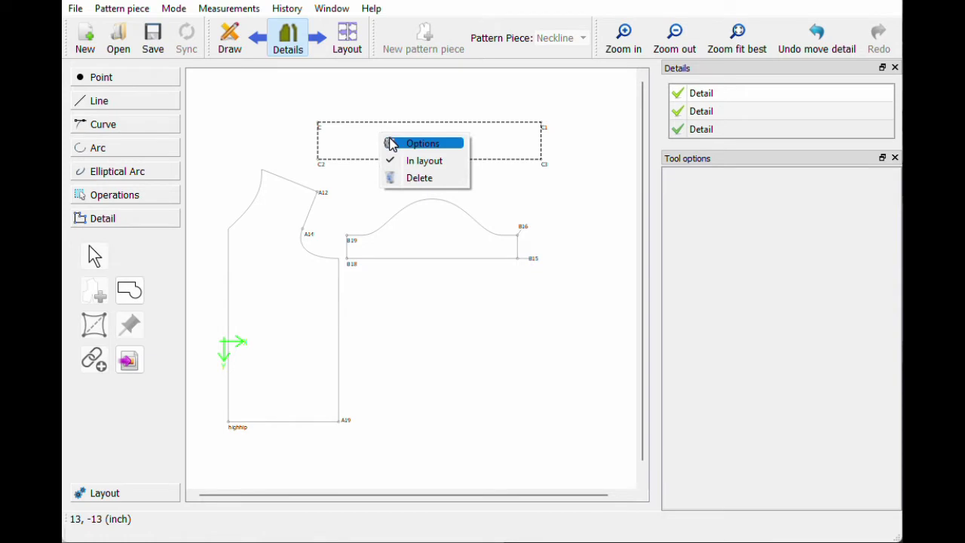
pyautogui.click(391, 144)
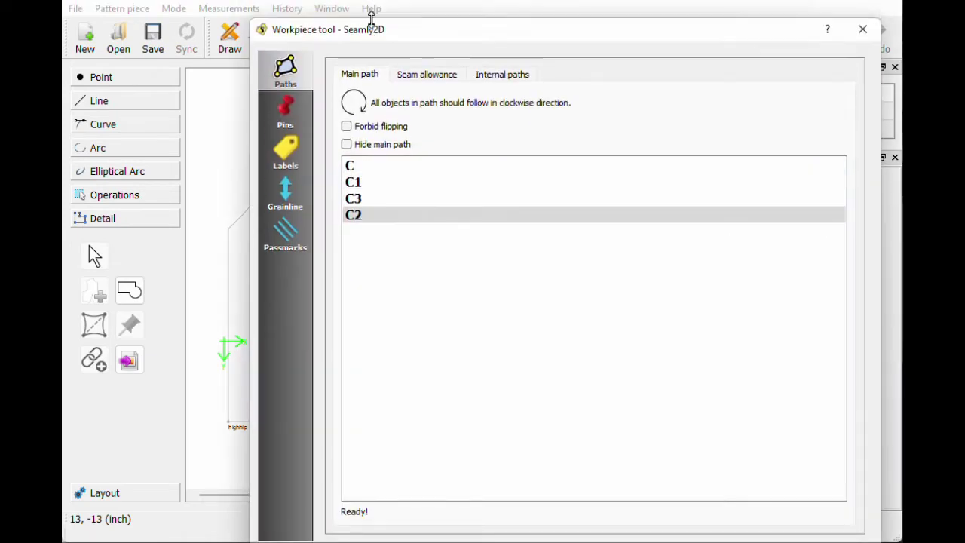
# Turn on a 0.5 seam allowance for the rectangle and apply it
pyautogui.click(426, 80)
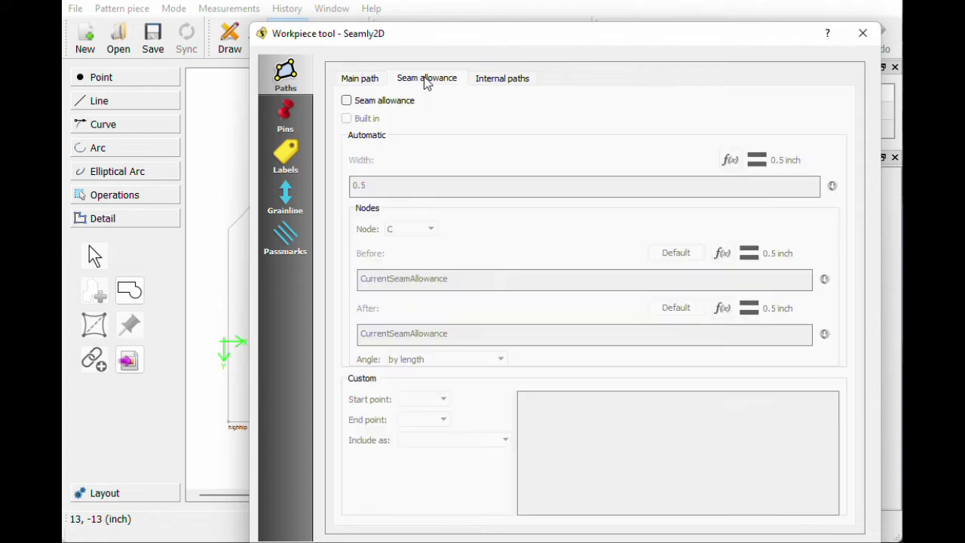
pyautogui.click(346, 101)
pyautogui.click(346, 102)
pyautogui.click(347, 103)
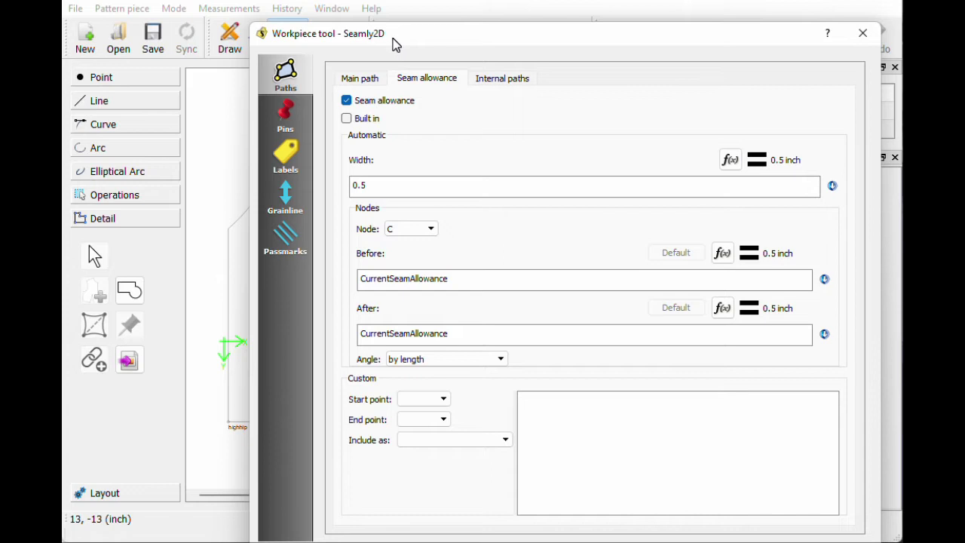
pyautogui.moveTo(517, 46); pyautogui.dragTo(484, 35)
pyautogui.moveTo(441, 542); pyautogui.dragTo(442, 489)
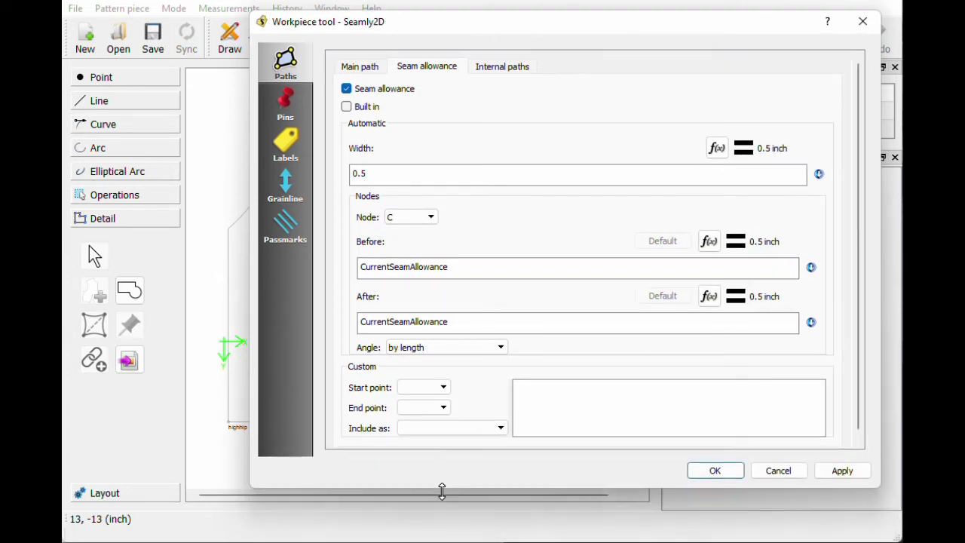
pyautogui.click(834, 475)
pyautogui.moveTo(343, 25); pyautogui.dragTo(695, 50)
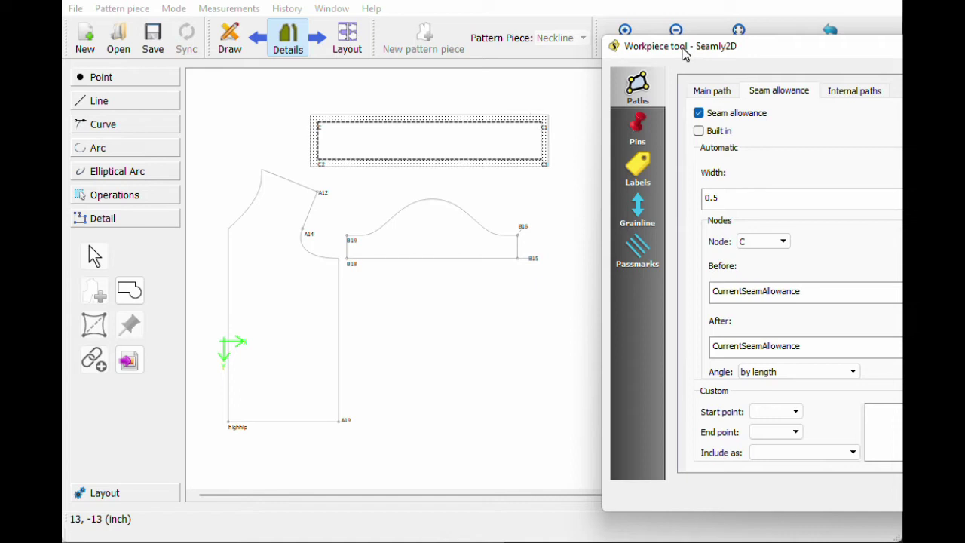
pyautogui.moveTo(684, 53); pyautogui.dragTo(271, 47)
# Confirm the seam allowance, then reopen the rectangle's Seam allowance settings
pyautogui.click(654, 488)
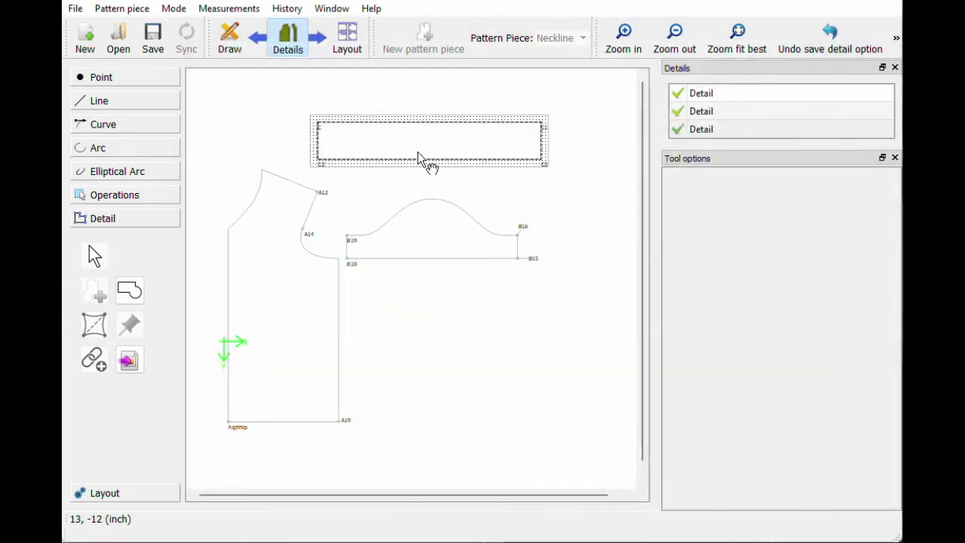
pyautogui.moveTo(416, 144)
pyautogui.mouseDown()
pyautogui.moveTo(424, 139)
pyautogui.moveTo(416, 142)
pyautogui.mouseUp()
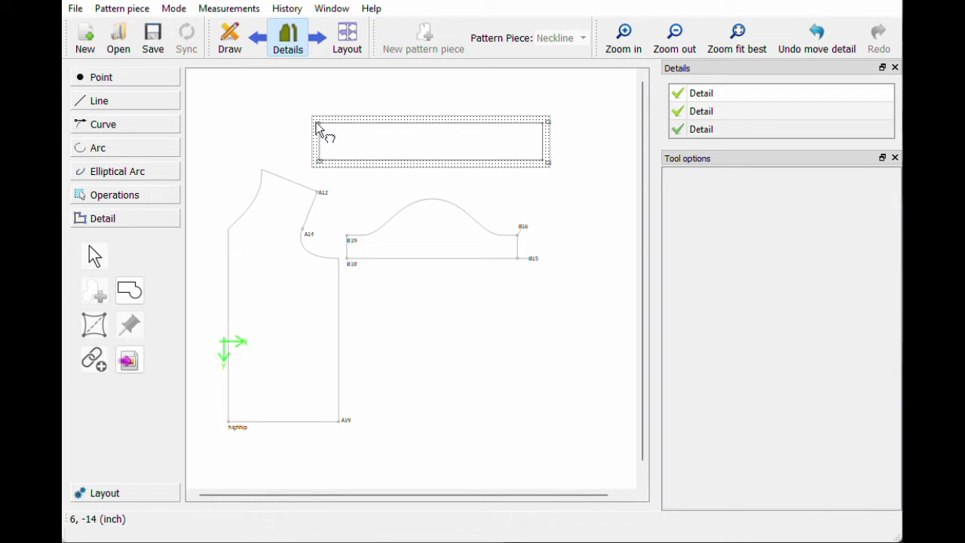
pyautogui.rightClick(345, 137)
pyautogui.click(354, 146)
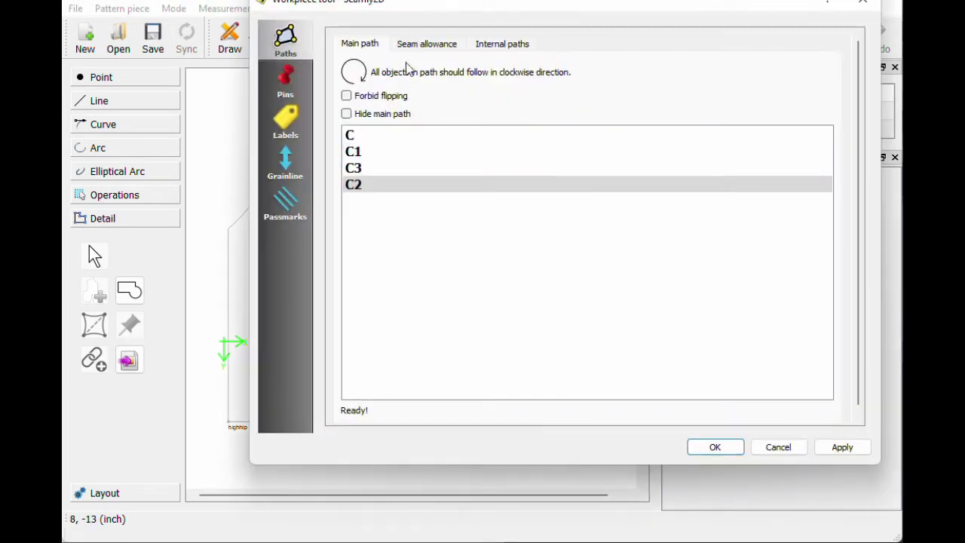
pyautogui.moveTo(422, 3); pyautogui.dragTo(718, 30)
pyautogui.click(369, 65)
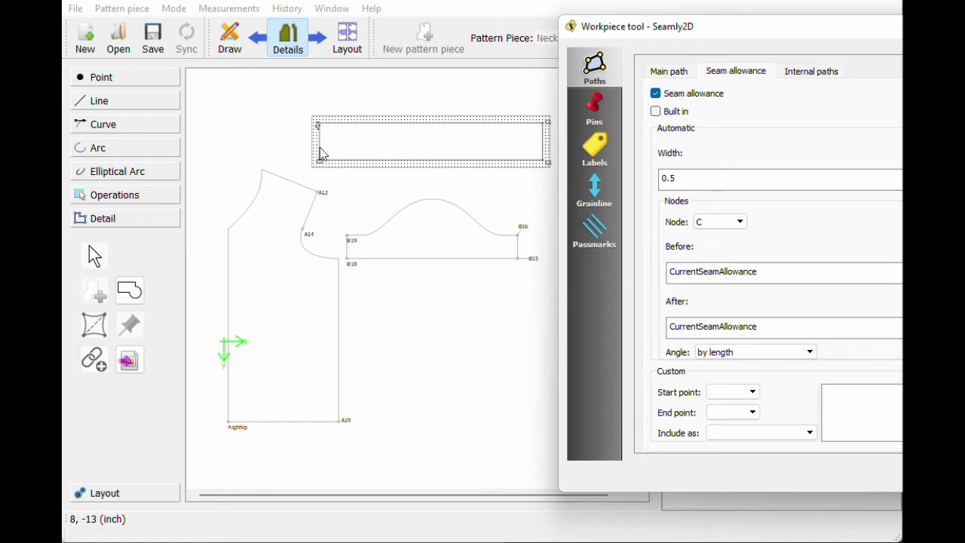
# Set zero allowance before corner C and after corner C2
pyautogui.click(707, 224)
pyautogui.click(708, 242)
pyautogui.doubleClick(713, 271)
pyautogui.click(713, 272)
pyautogui.doubleClick(713, 271)
pyautogui.write('0')
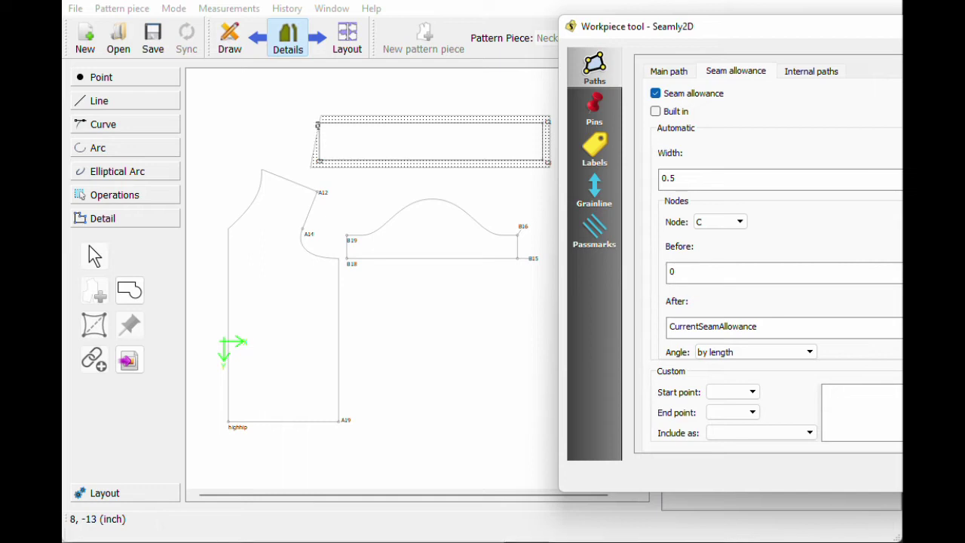
pyautogui.click(723, 222)
pyautogui.click(704, 266)
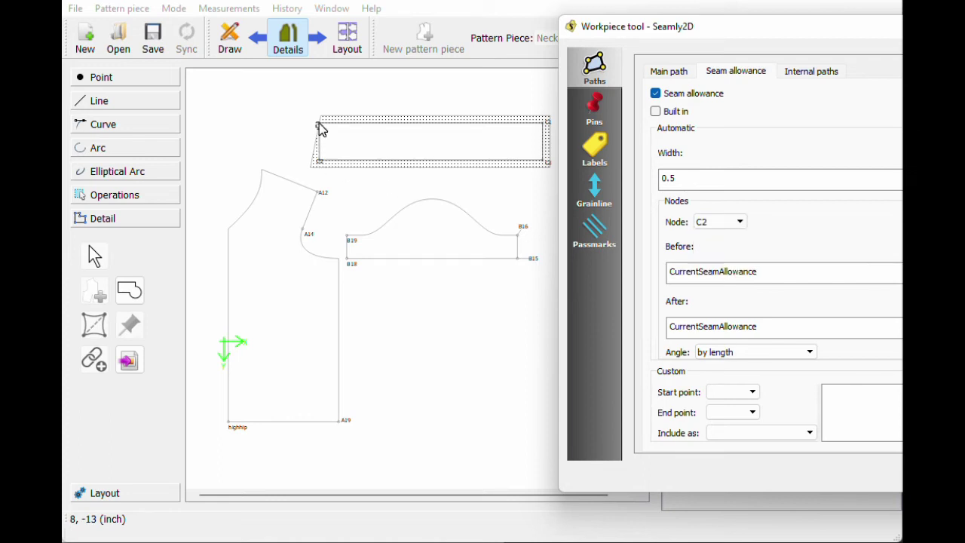
pyautogui.doubleClick(720, 326)
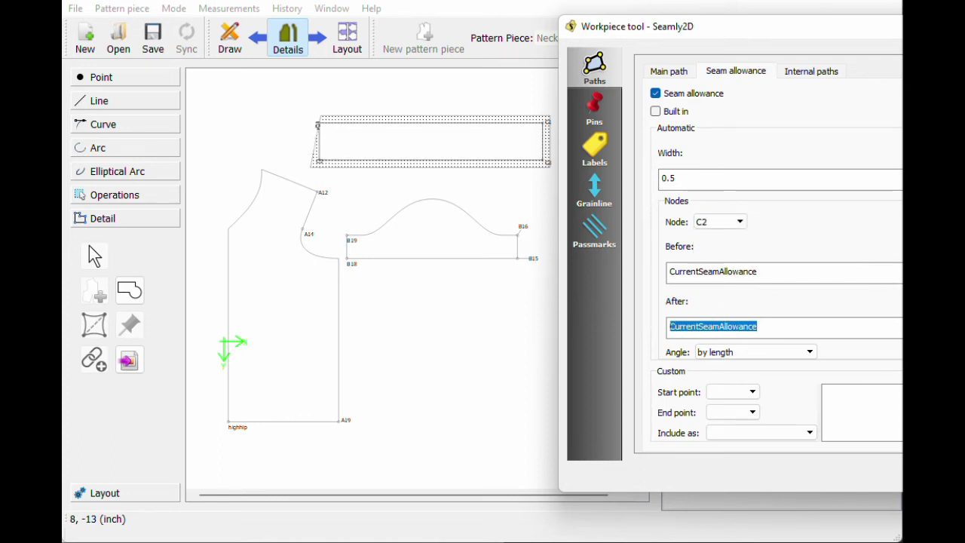
pyautogui.write('0')
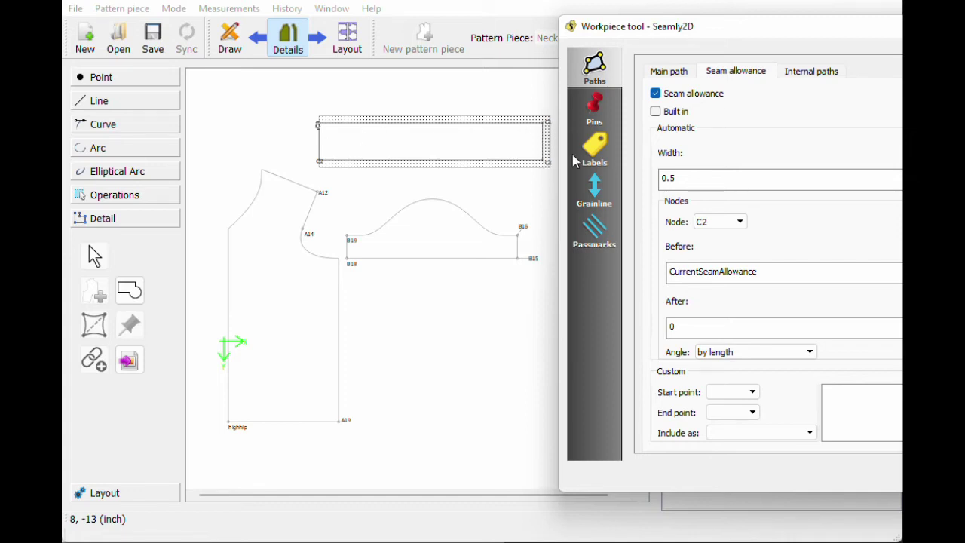
# Set zero allowance after C1 and before C3, then close the dialog
pyautogui.click(724, 222)
pyautogui.click(717, 247)
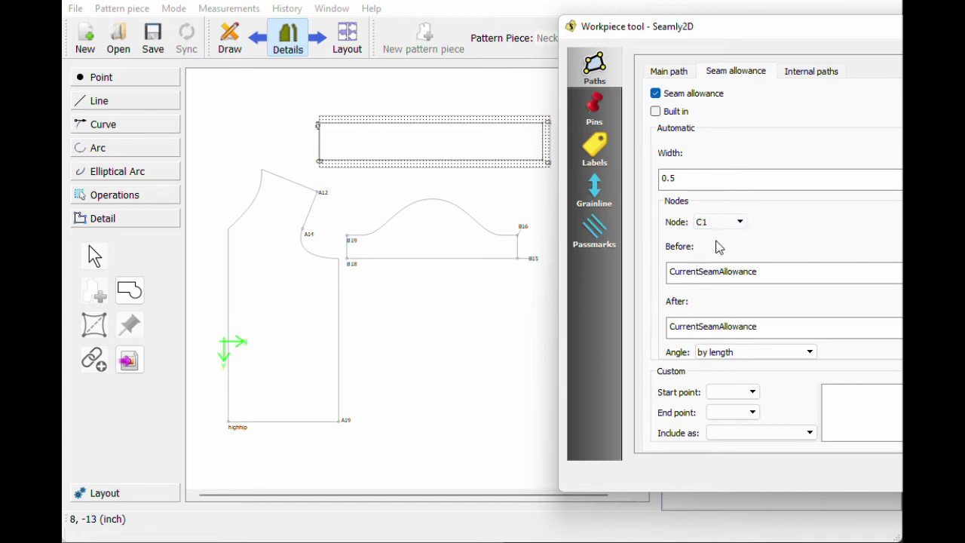
pyautogui.doubleClick(761, 323)
pyautogui.write('0')
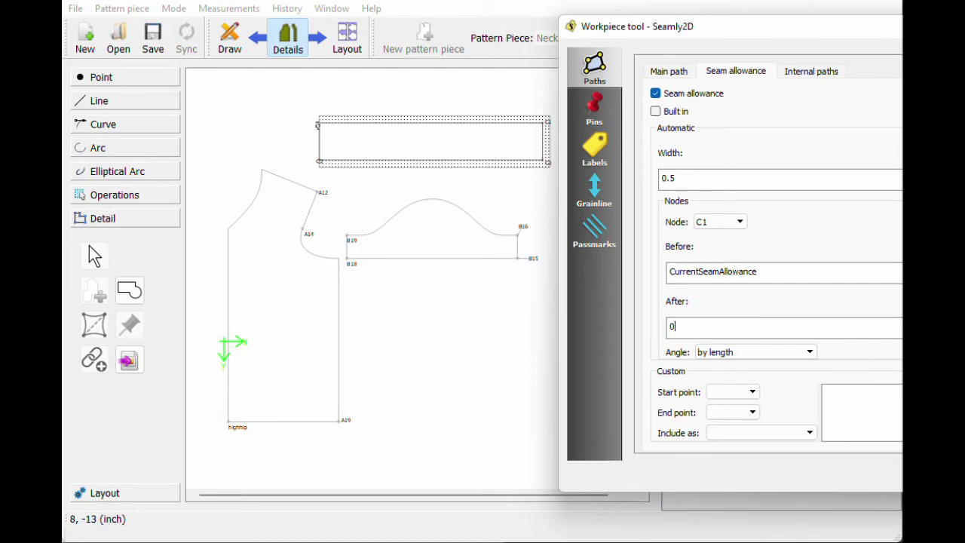
pyautogui.click(725, 221)
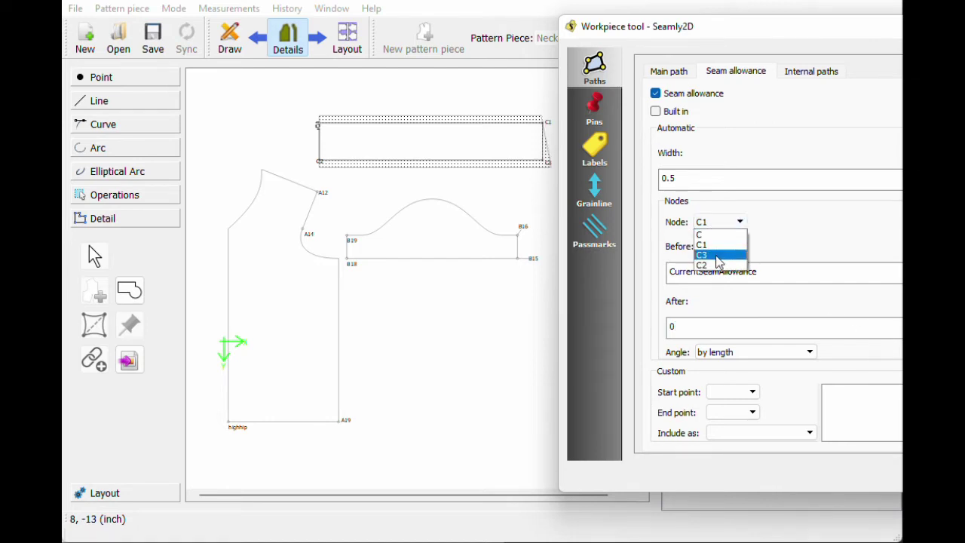
pyautogui.click(717, 256)
pyautogui.doubleClick(716, 271)
pyautogui.write('0')
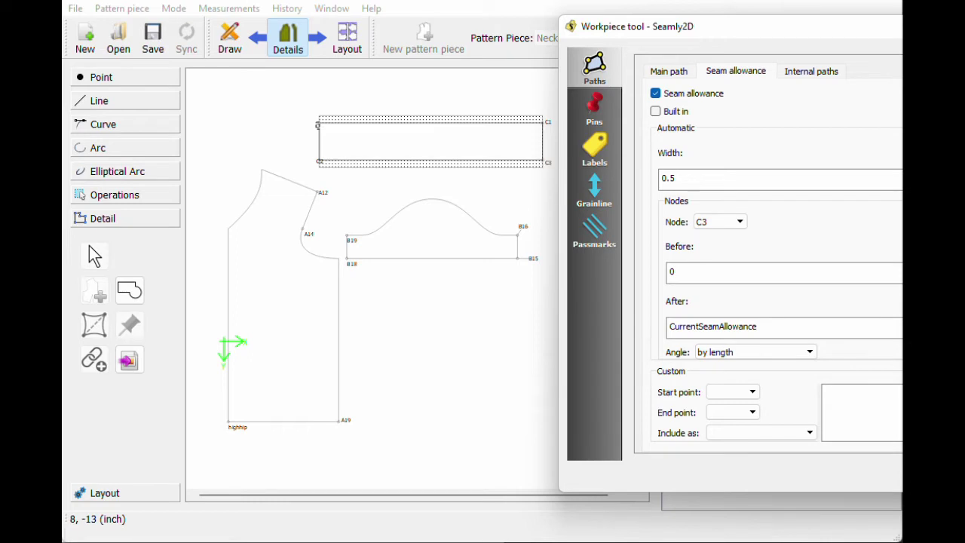
pyautogui.press('Return')
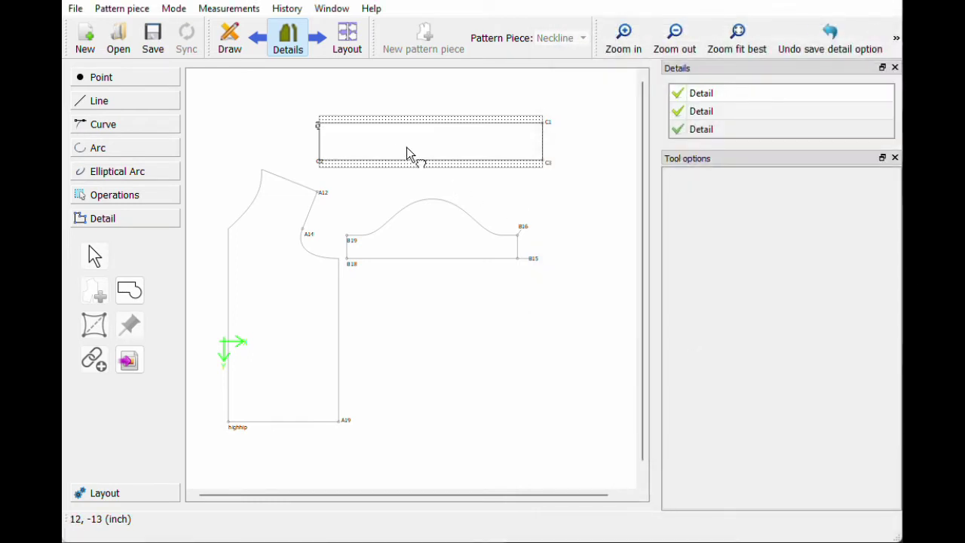
# Nudge the neckline rectangle left and the sleeve right, then enable the sleeve's seam allowance
pyautogui.moveTo(405, 146); pyautogui.dragTo(394, 144)
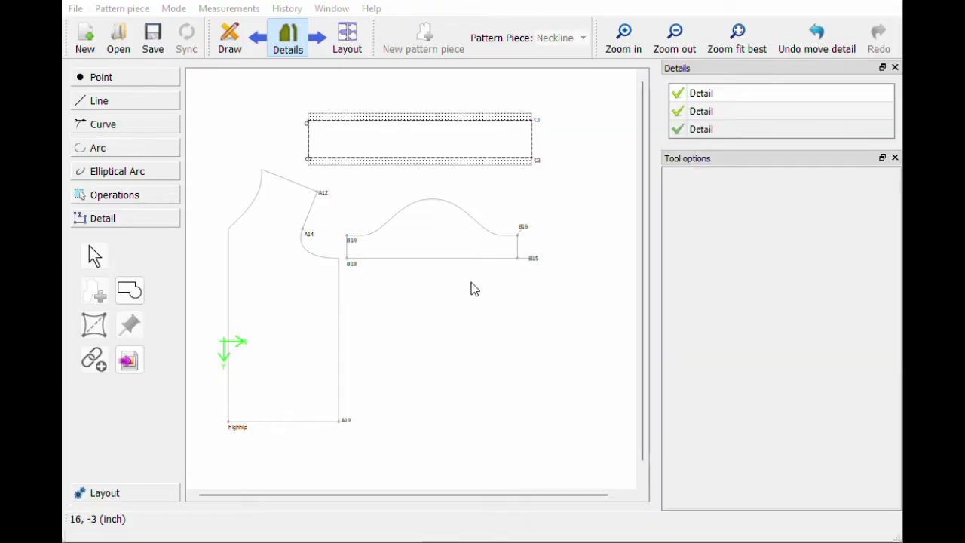
pyautogui.moveTo(424, 234); pyautogui.dragTo(454, 235)
pyautogui.rightClick(453, 234)
pyautogui.click(478, 249)
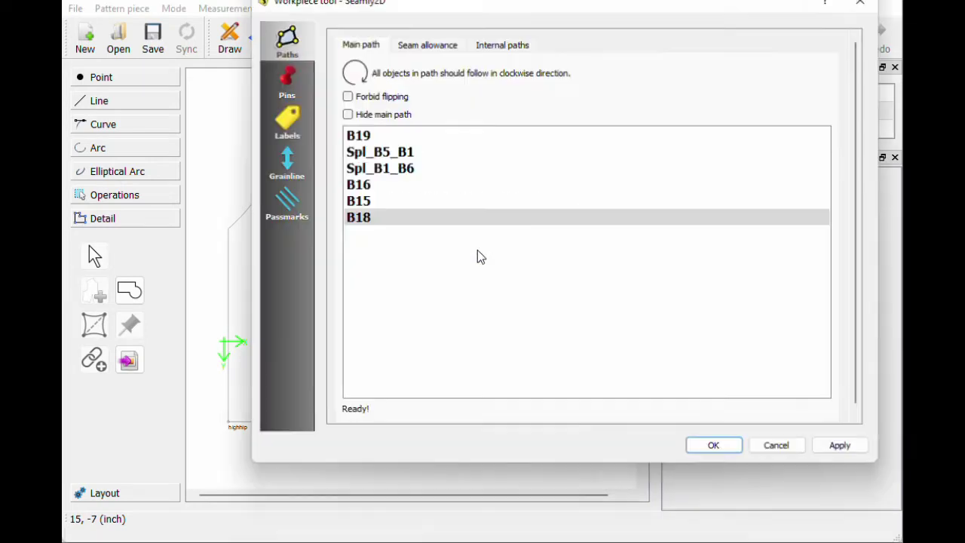
pyautogui.click(437, 51)
pyautogui.click(348, 69)
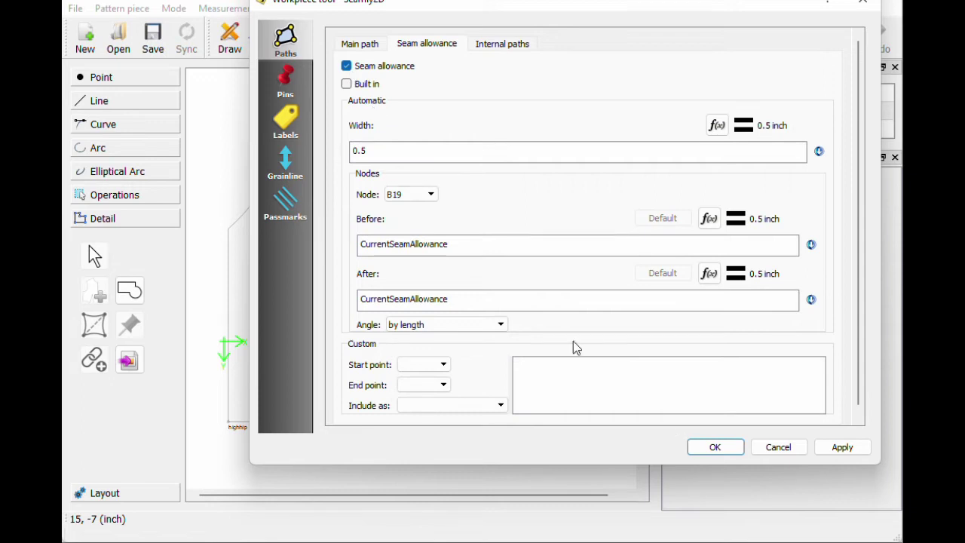
pyautogui.click(712, 447)
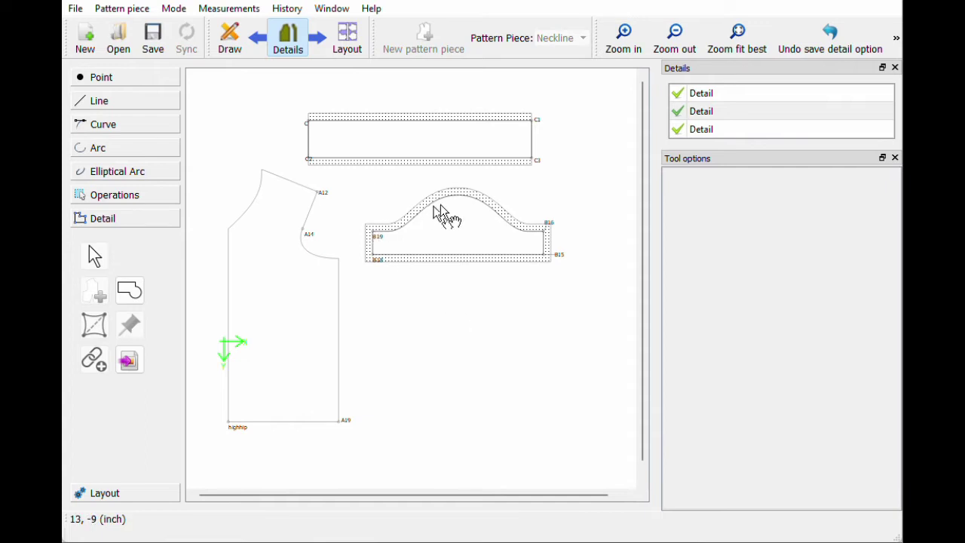
pyautogui.click(76, 9)
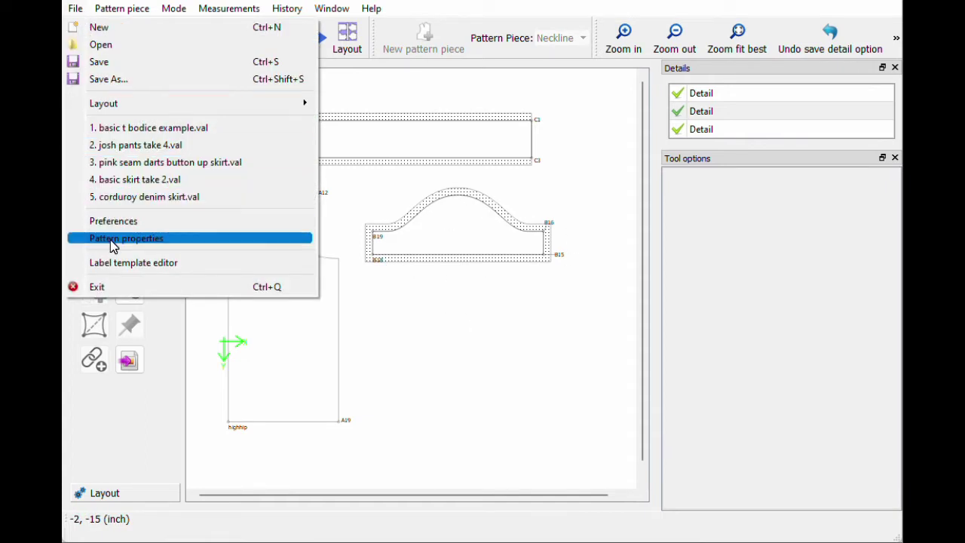
pyautogui.click(105, 222)
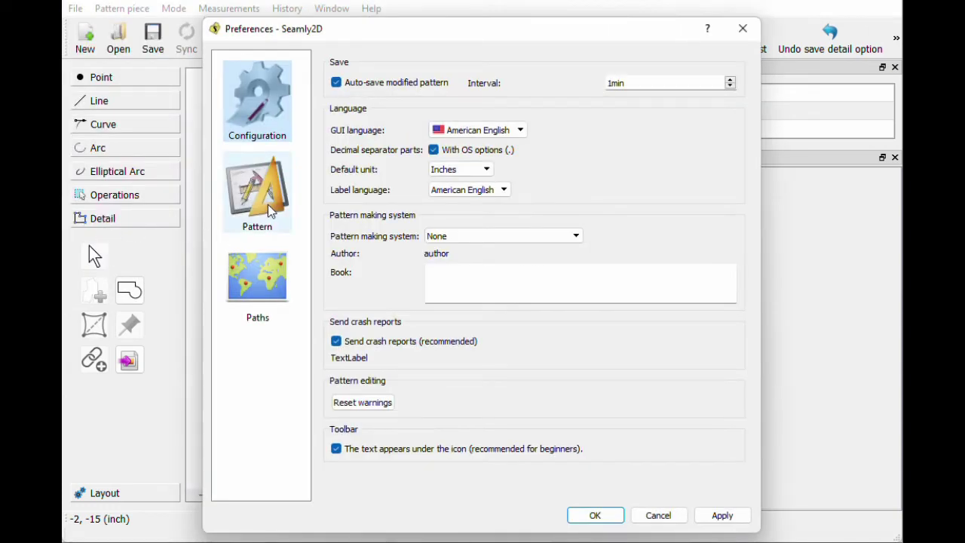
pyautogui.click(267, 204)
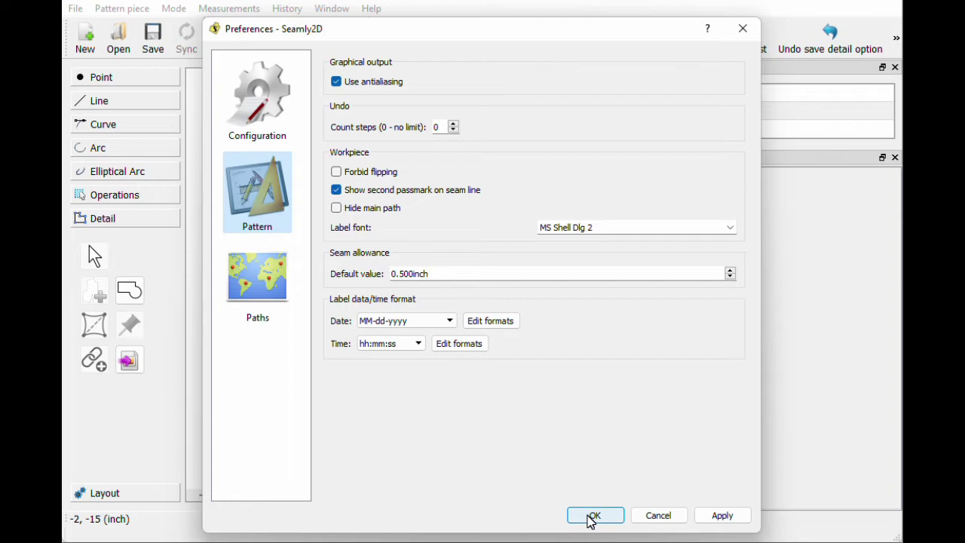
pyautogui.click(592, 515)
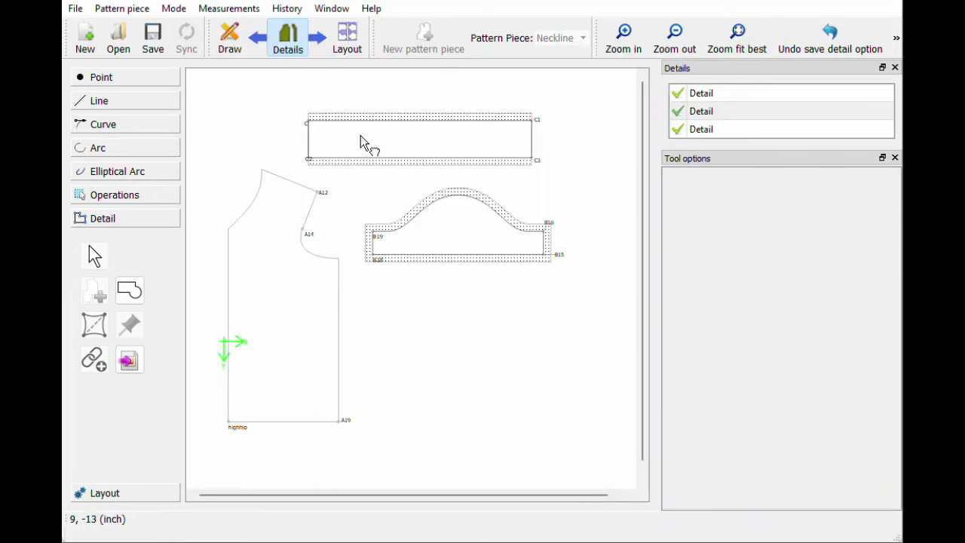
# Separate the neckline and bodice pieces and give the bodice front a 0.5-inch seam allowance
pyautogui.moveTo(361, 137); pyautogui.dragTo(390, 146)
pyautogui.moveTo(264, 302); pyautogui.dragTo(259, 308)
pyautogui.rightClick(261, 306)
pyautogui.click(273, 309)
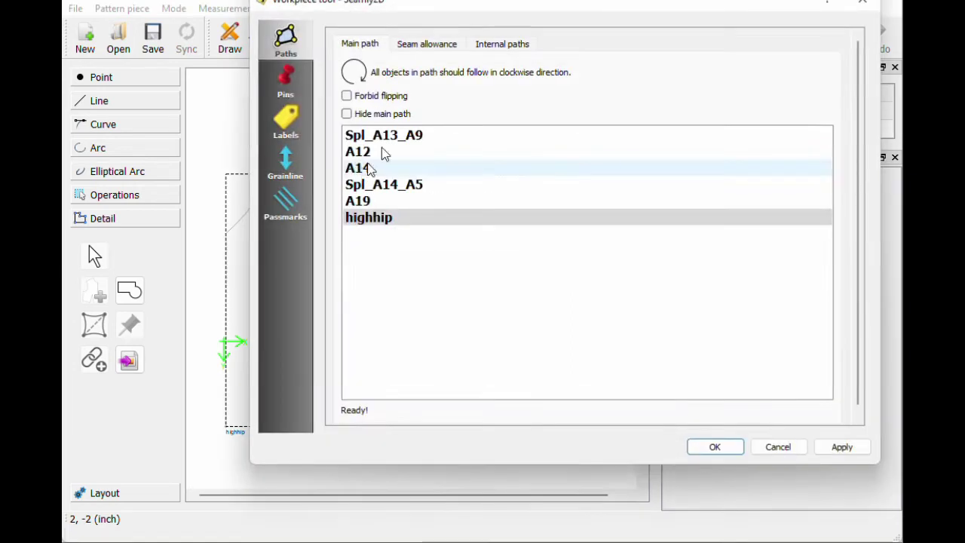
pyautogui.click(426, 43)
pyautogui.click(346, 67)
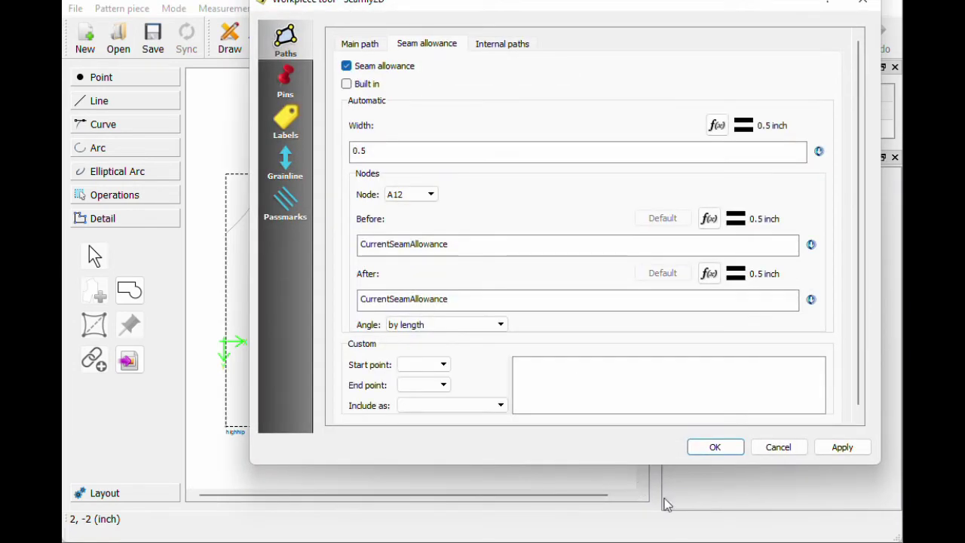
pyautogui.click(715, 447)
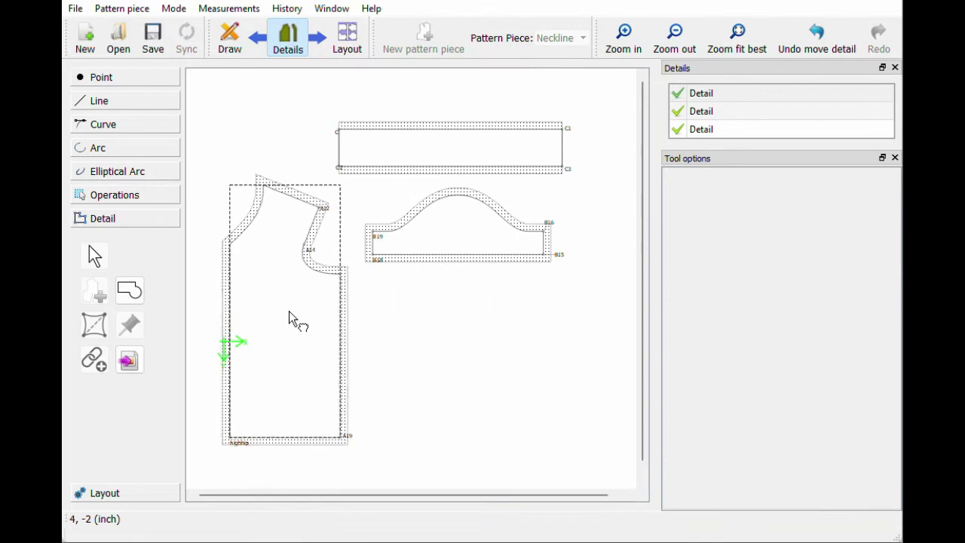
pyautogui.moveTo(291, 310)
pyautogui.mouseDown()
pyautogui.moveTo(283, 305)
pyautogui.moveTo(299, 308)
pyautogui.mouseUp()
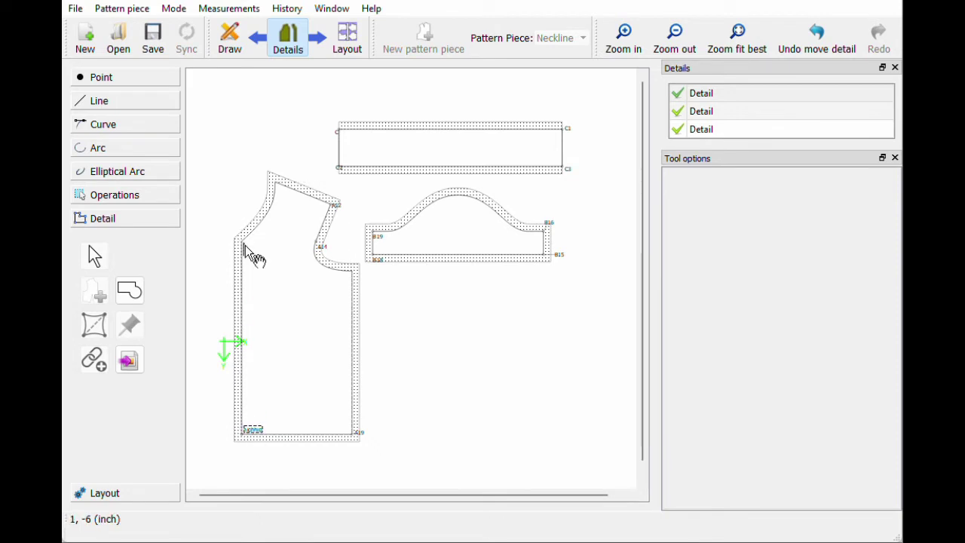
# Return to drafting the bodice pattern piece and move point A13's label slightly down
pyautogui.click(229, 47)
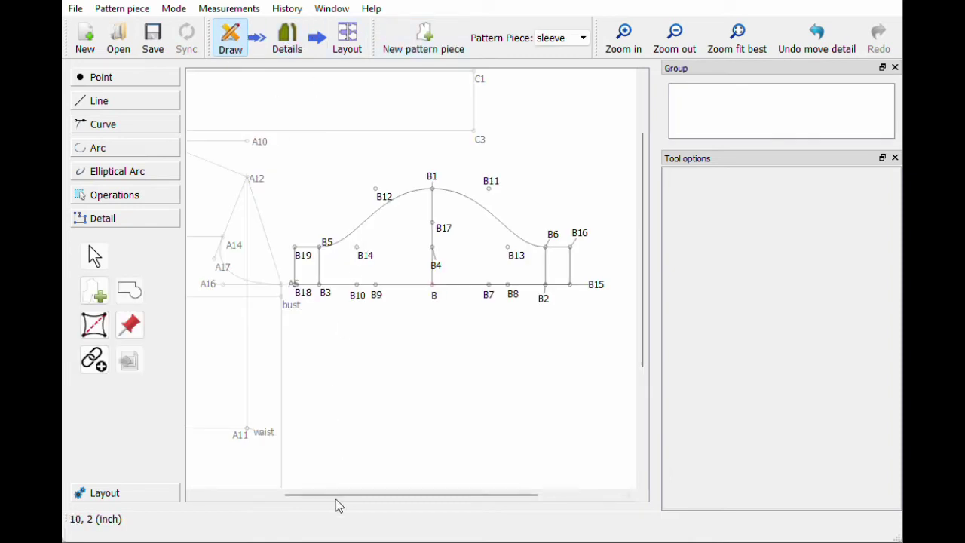
pyautogui.click(555, 41)
pyautogui.click(556, 52)
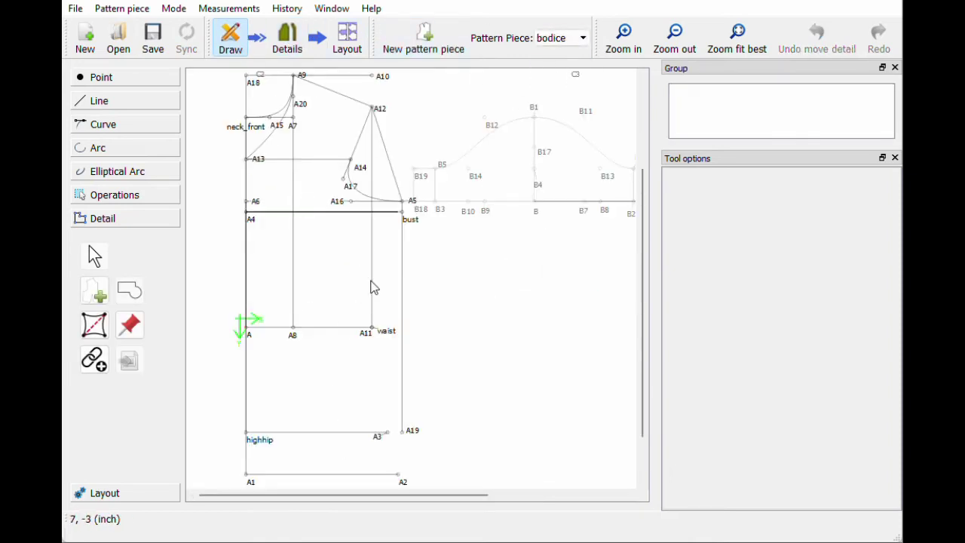
pyautogui.moveTo(257, 160); pyautogui.dragTo(259, 167)
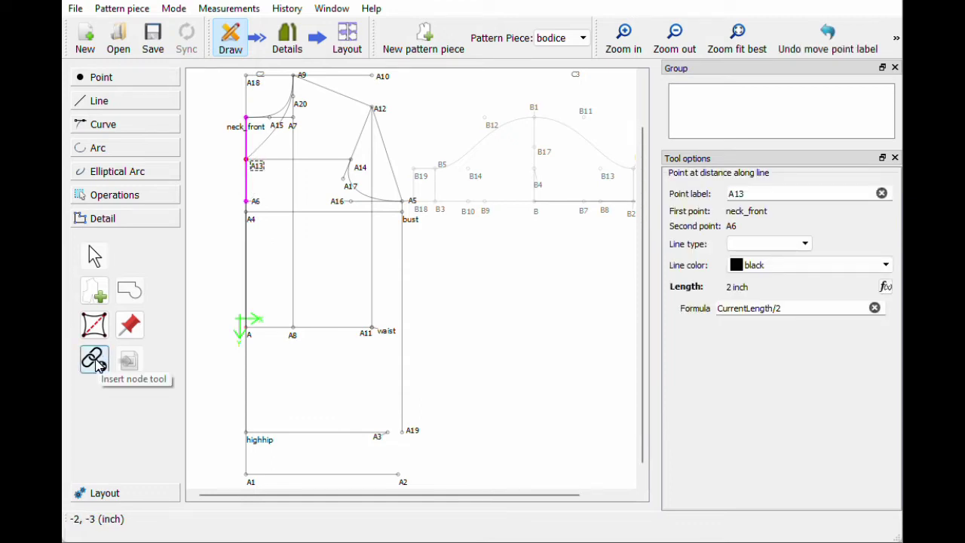
# Set up an Insert node for point A13 targeting the Detail piece
pyautogui.click(96, 365)
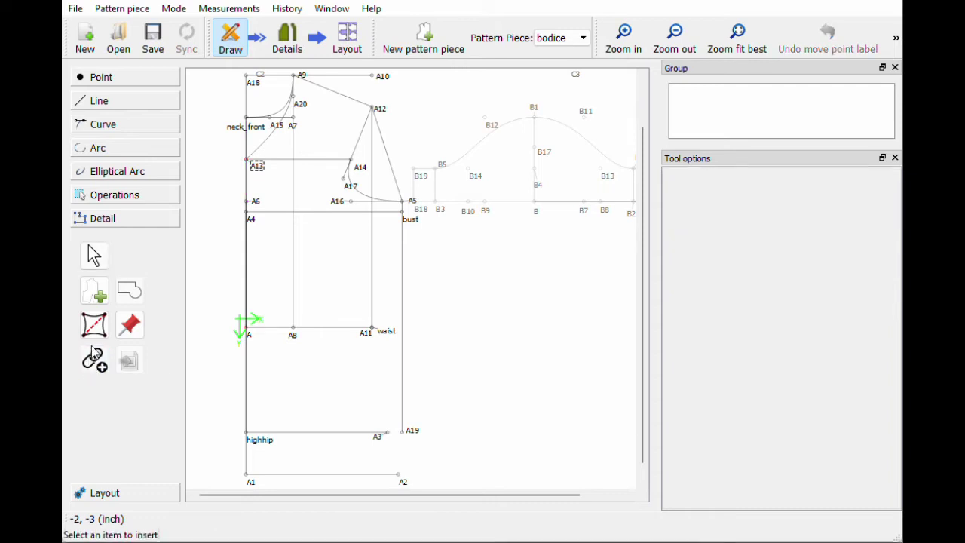
pyautogui.click(254, 171)
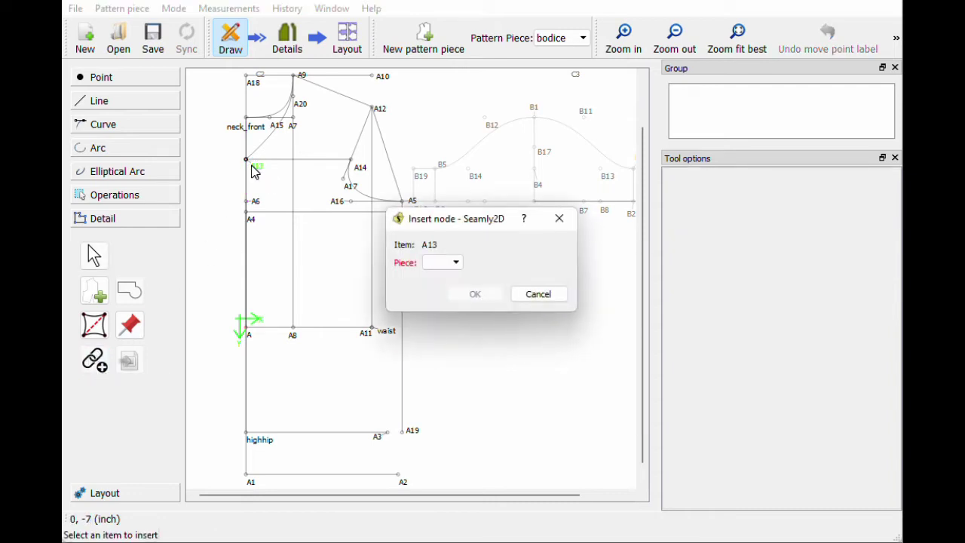
pyautogui.click(437, 265)
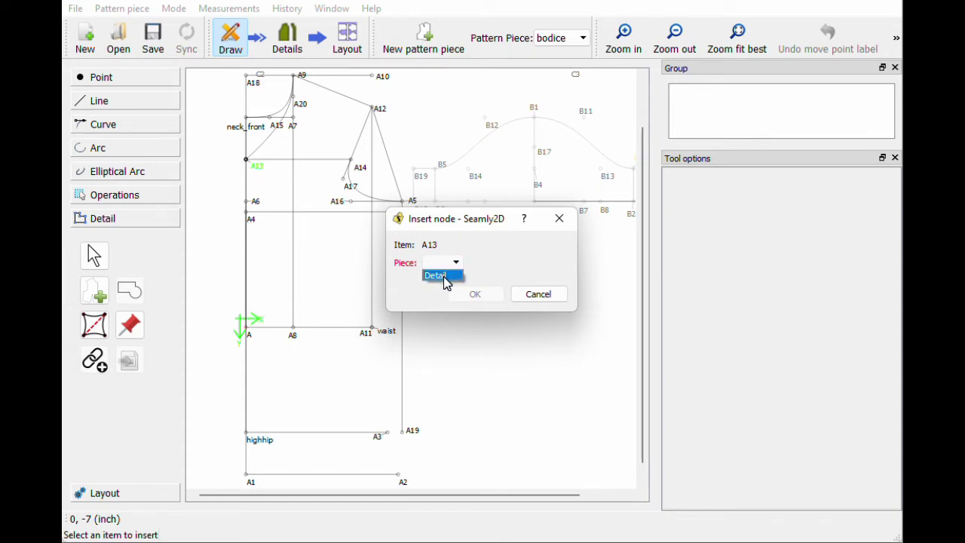
pyautogui.click(443, 276)
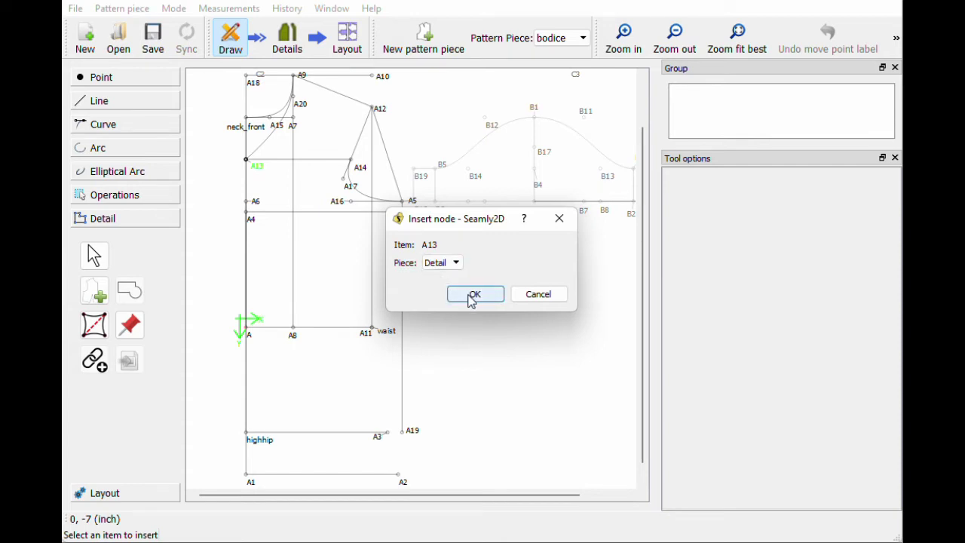
# Insert A13 into the Detail piece and un-exclude it in the bodice's main path
pyautogui.click(472, 298)
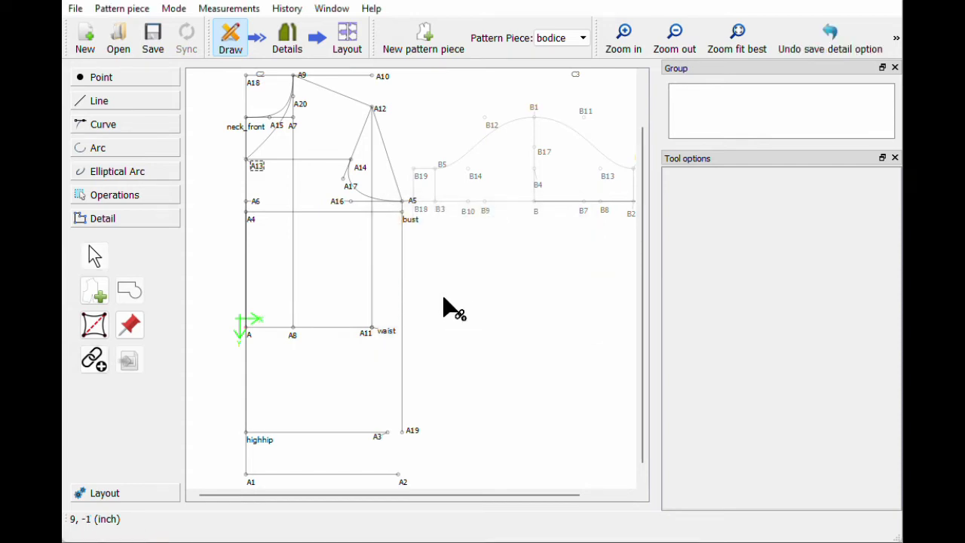
pyautogui.click(286, 39)
pyautogui.rightClick(296, 273)
pyautogui.click(340, 274)
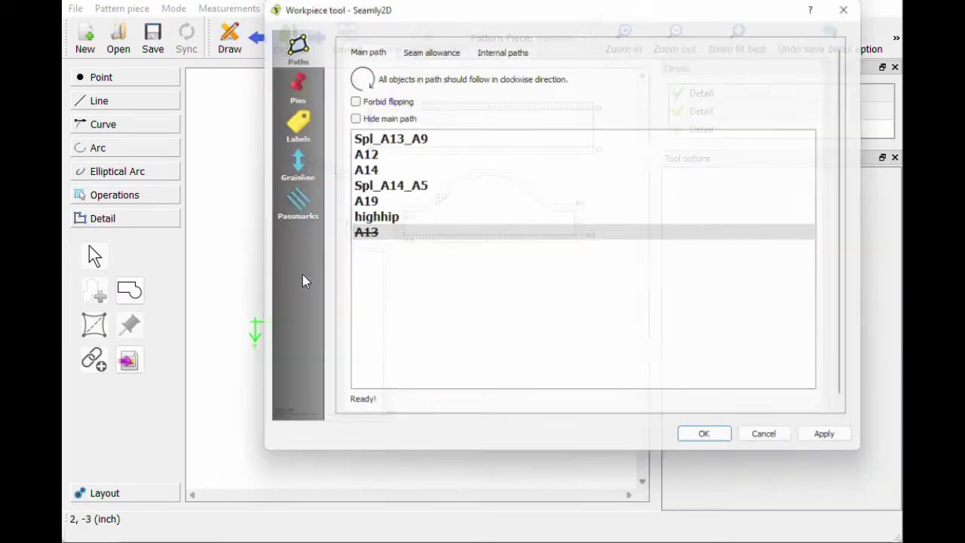
pyautogui.moveTo(365, 9); pyautogui.dragTo(526, 25)
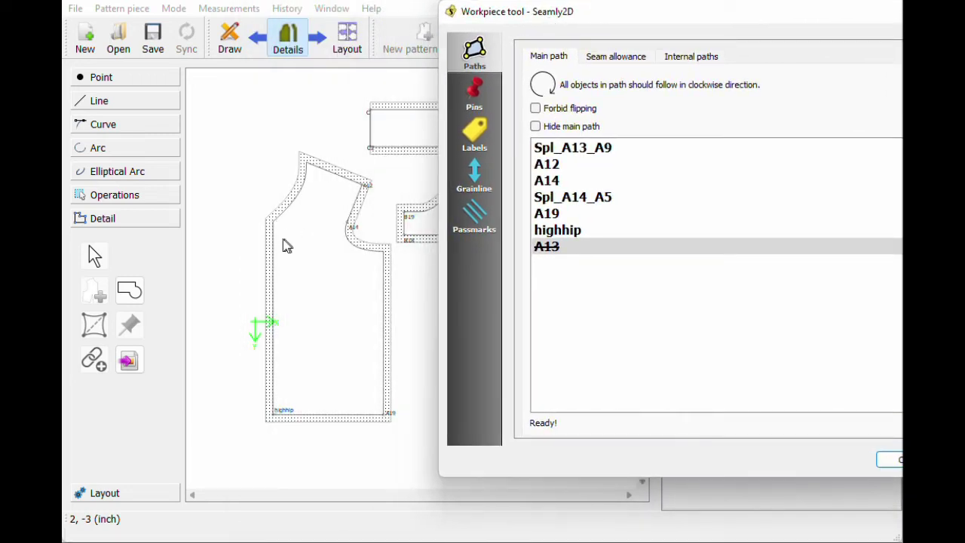
pyautogui.click(555, 249)
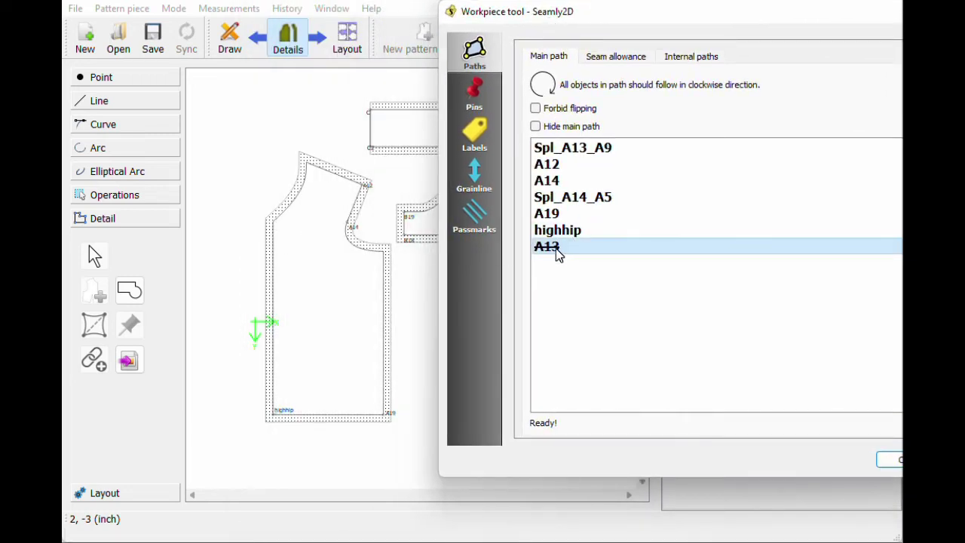
pyautogui.rightClick(555, 248)
pyautogui.click(595, 277)
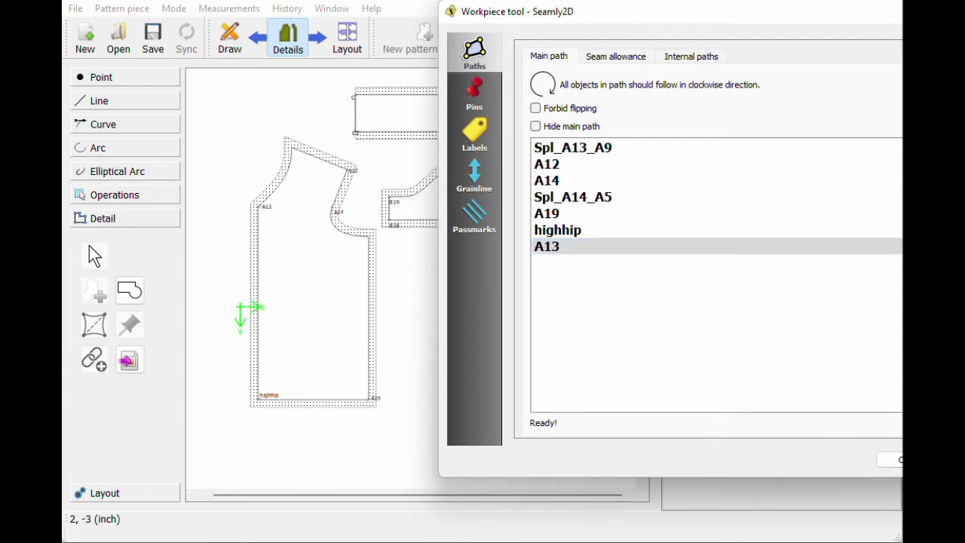
# Set the bodice's seam allowance to 0 after node highhip and before node A13
pyautogui.click(607, 62)
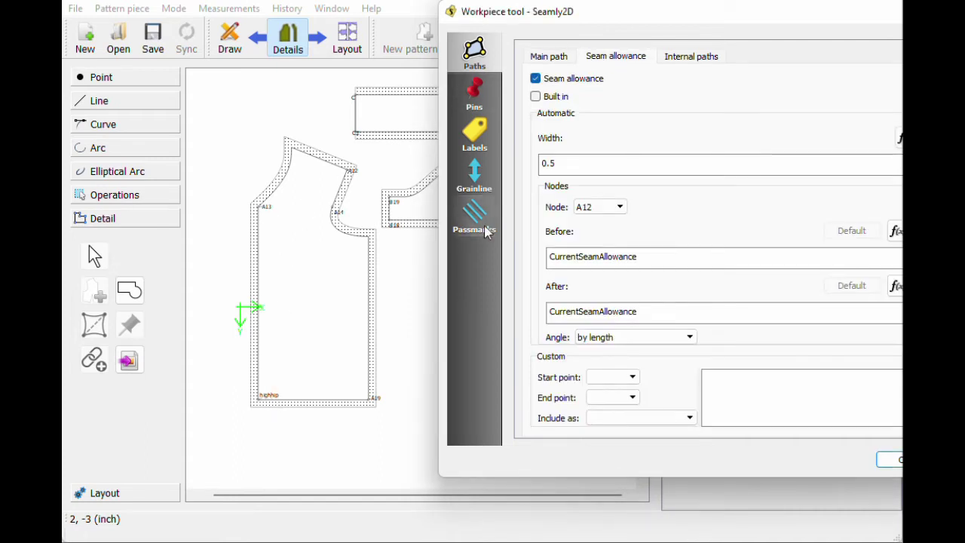
pyautogui.click(602, 209)
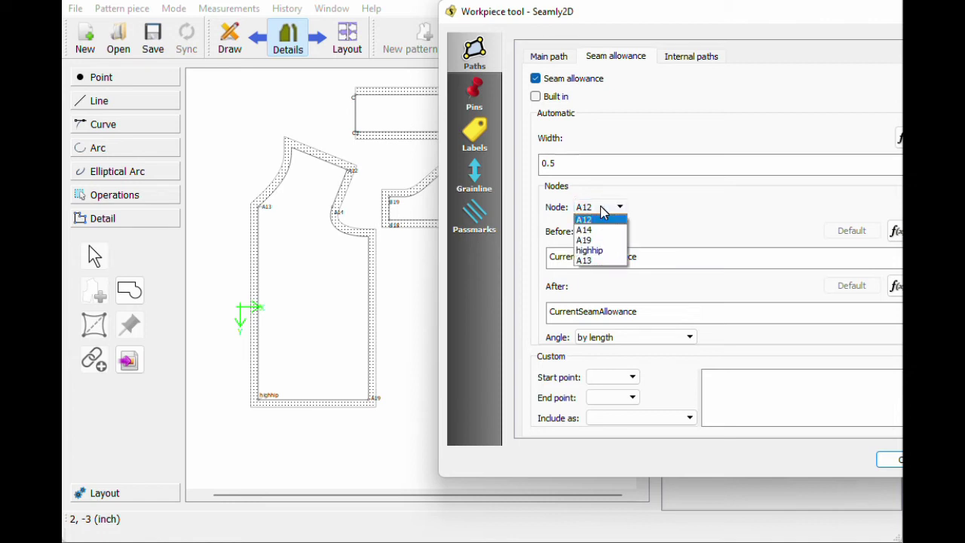
pyautogui.click(591, 250)
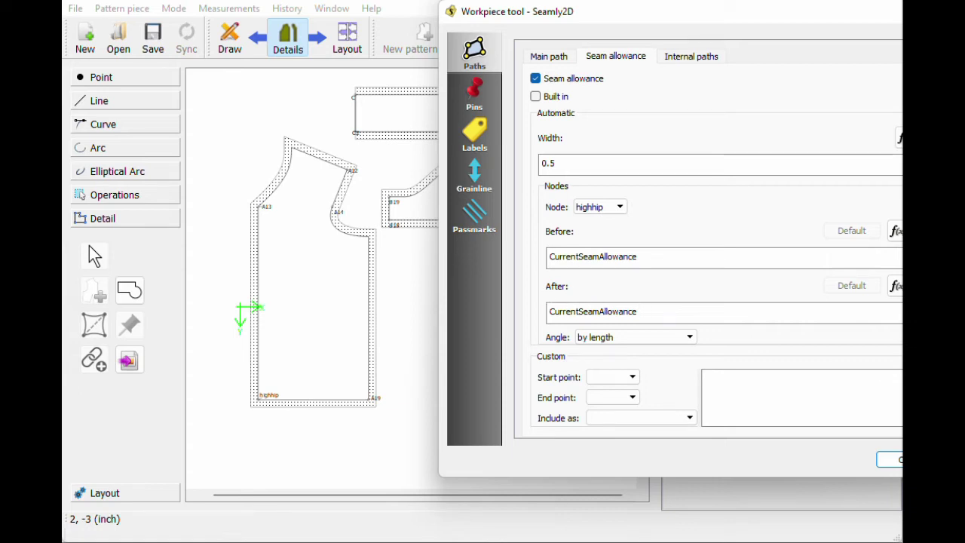
pyautogui.moveTo(637, 312); pyautogui.dragTo(540, 310)
pyautogui.write('0')
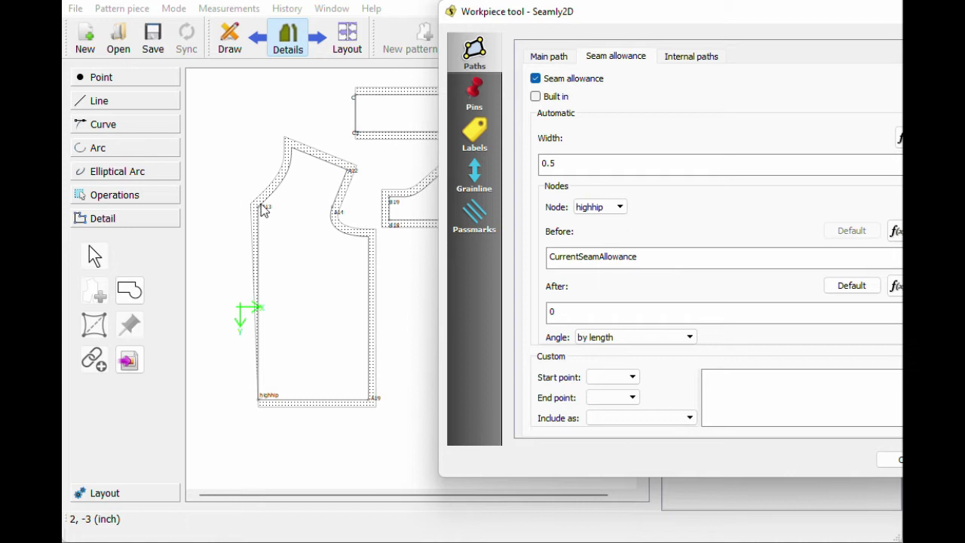
pyautogui.click(603, 207)
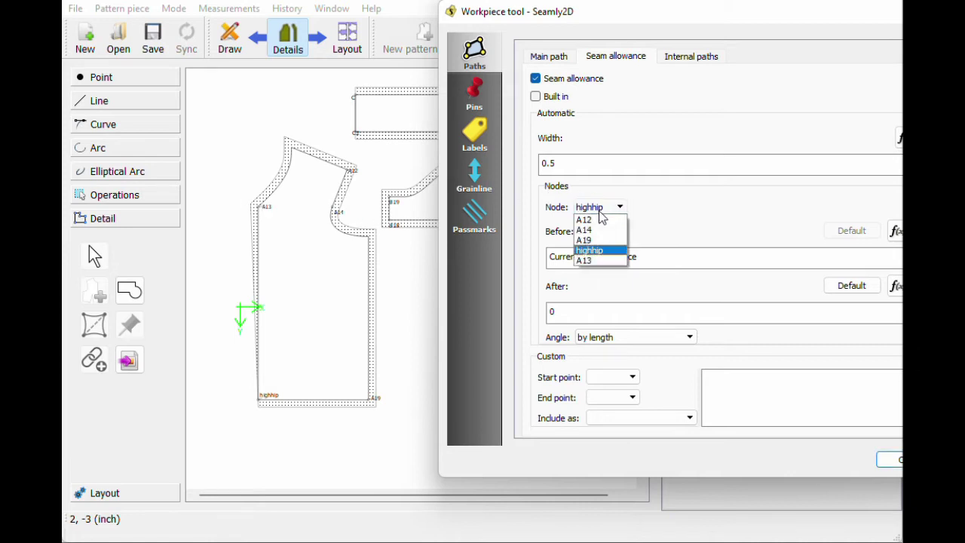
pyautogui.click(595, 261)
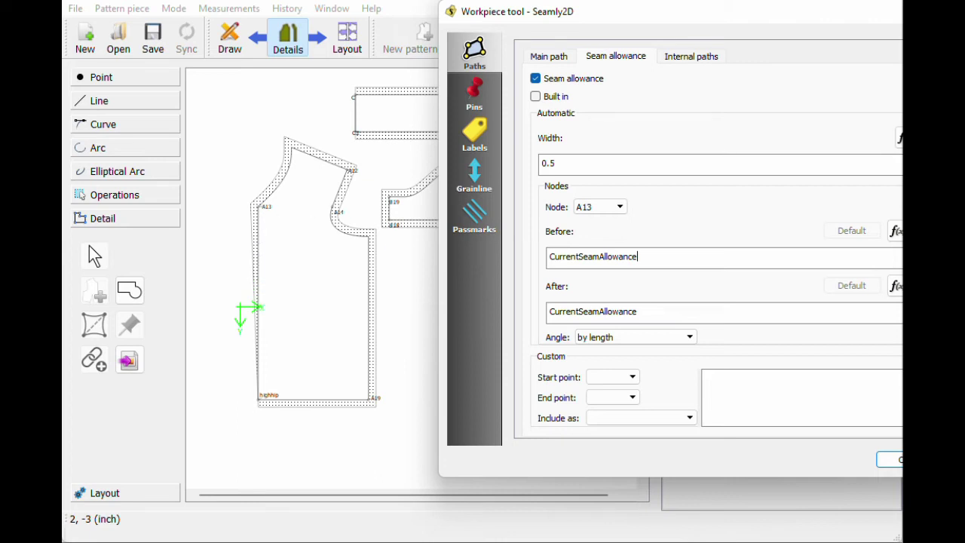
pyautogui.hotkey('shift', 'Home')
pyautogui.write('0')
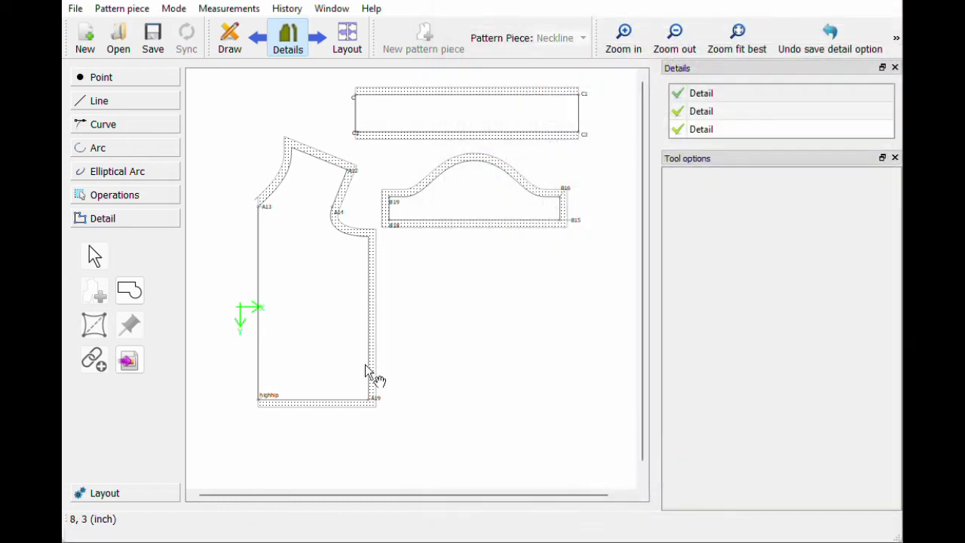
# Shift the bodice and neckline rectangle left and bring up the rectangle's label data settings
pyautogui.moveTo(320, 309); pyautogui.dragTo(301, 314)
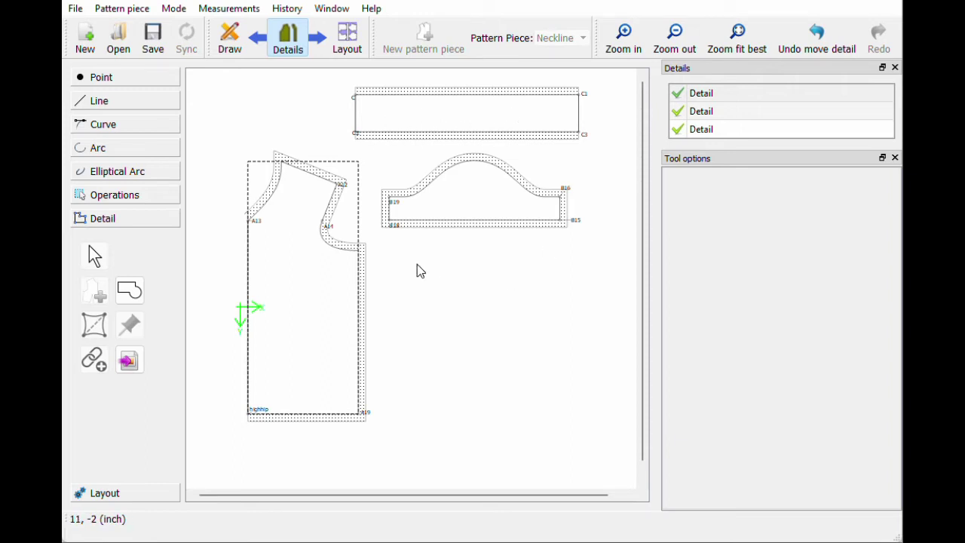
pyautogui.moveTo(433, 119); pyautogui.dragTo(389, 111)
pyautogui.rightClick(390, 112)
pyautogui.click(404, 123)
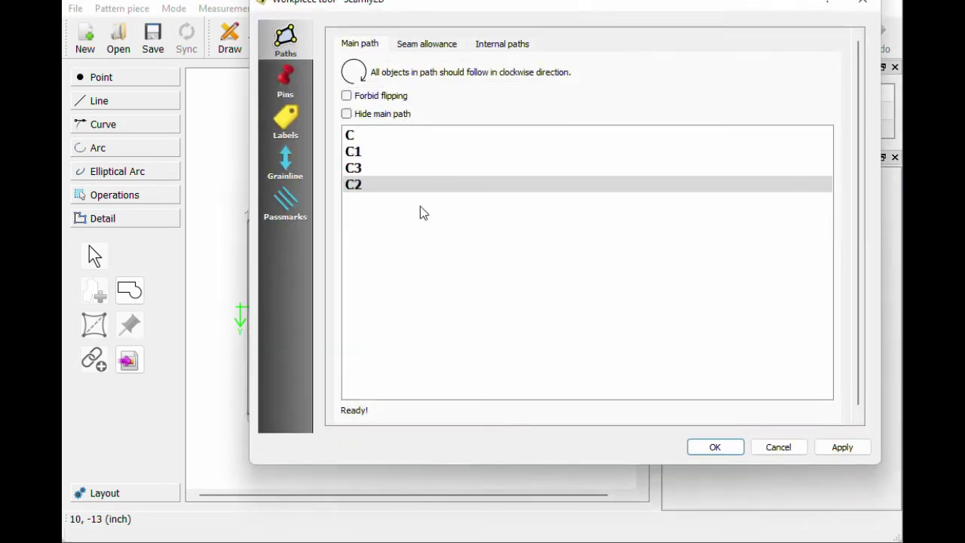
pyautogui.moveTo(415, 7); pyautogui.dragTo(419, 48)
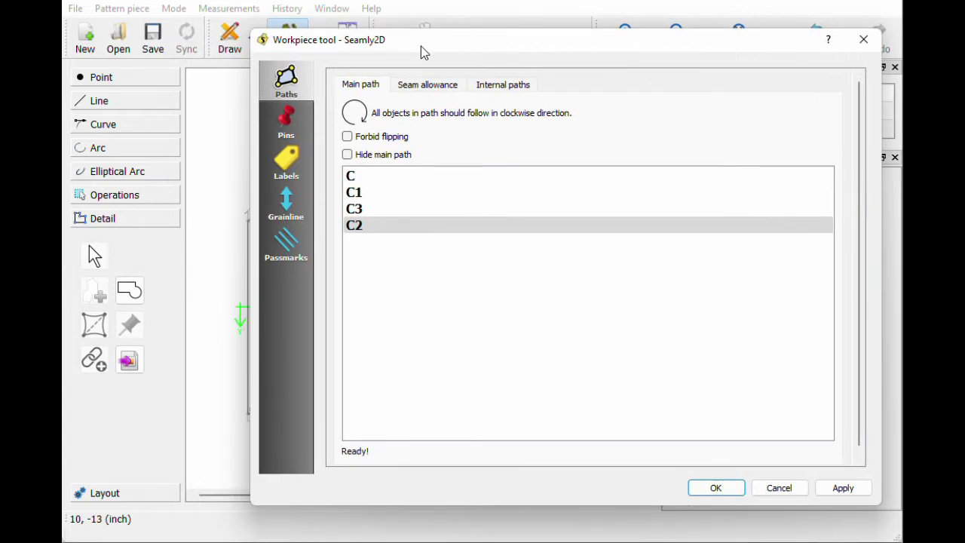
pyautogui.click(285, 170)
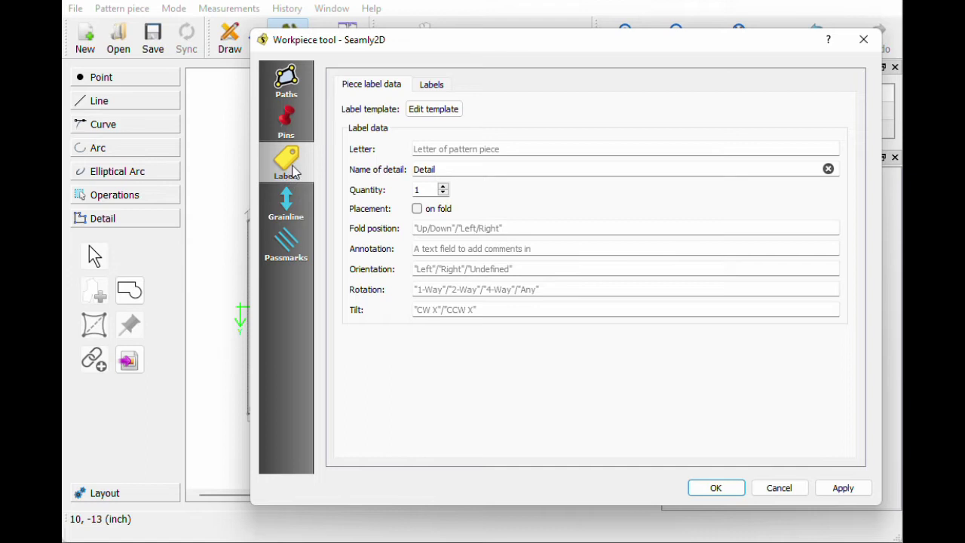
# Start a new label template, skipping import, with a first line holding the piece letter
pyautogui.click(416, 114)
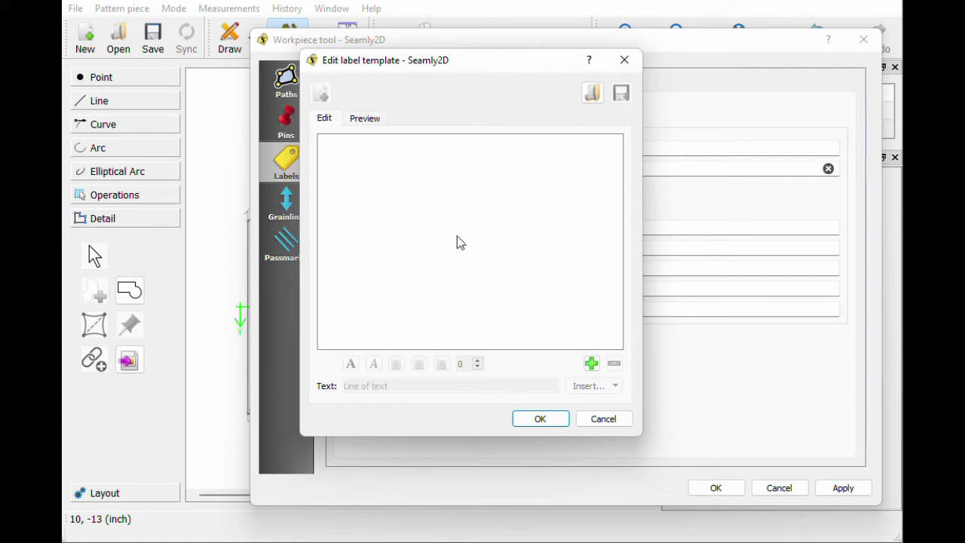
pyautogui.click(592, 93)
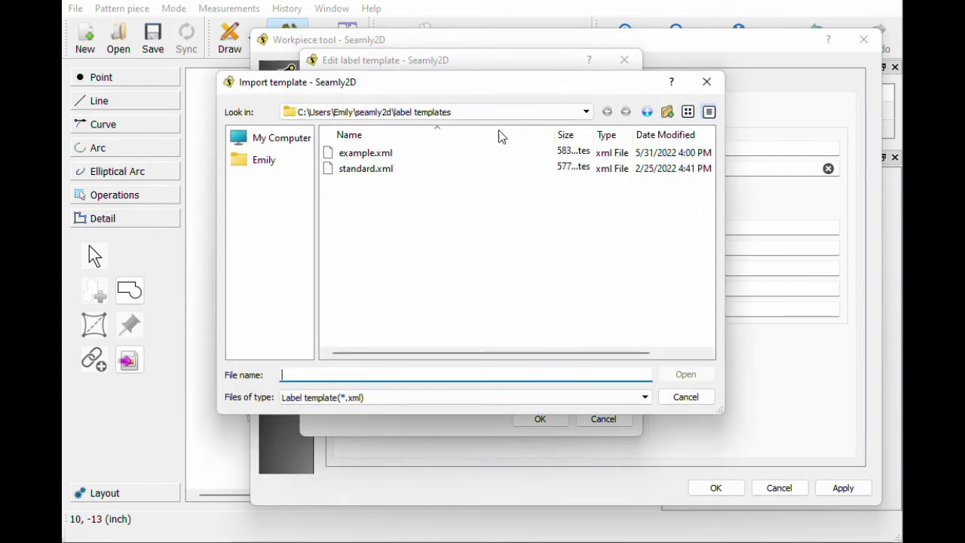
pyautogui.click(707, 83)
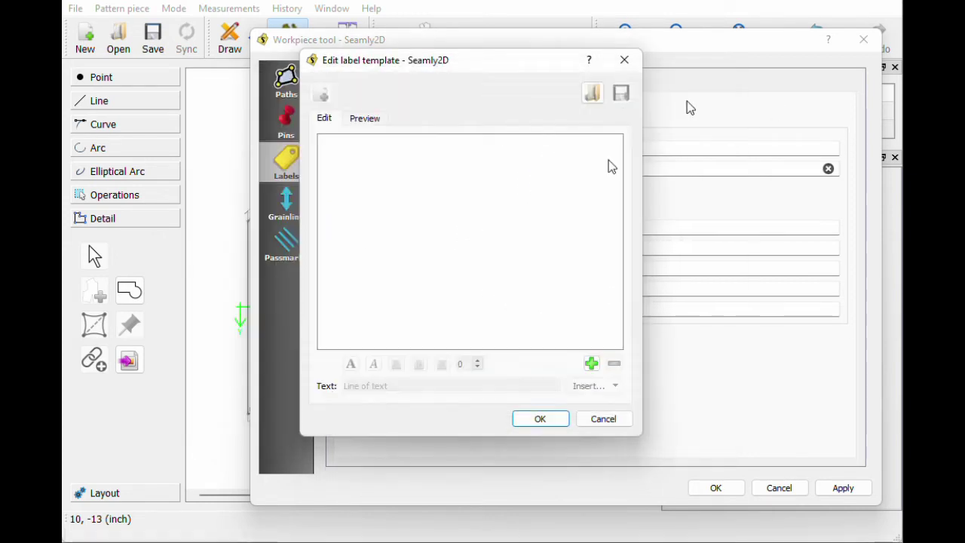
pyautogui.click(593, 365)
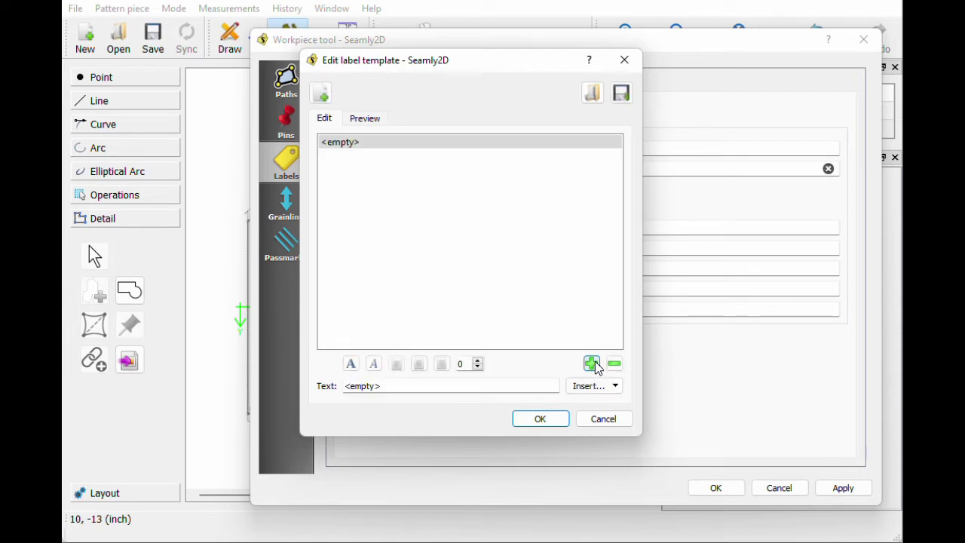
pyautogui.tripleClick(421, 389)
pyautogui.click(582, 389)
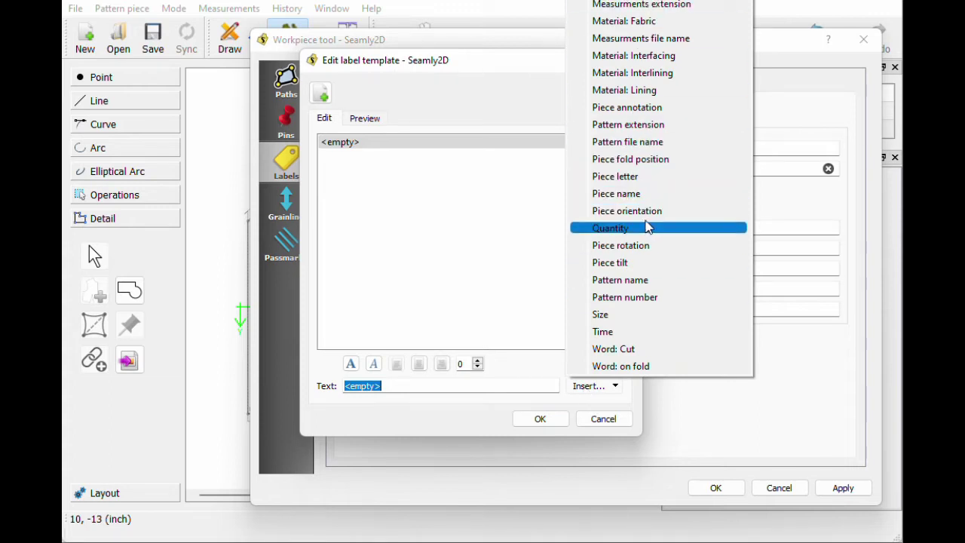
pyautogui.click(642, 180)
# Add template lines for piece name, quantity and piece annotation, plus an empty fifth line
pyautogui.click(590, 363)
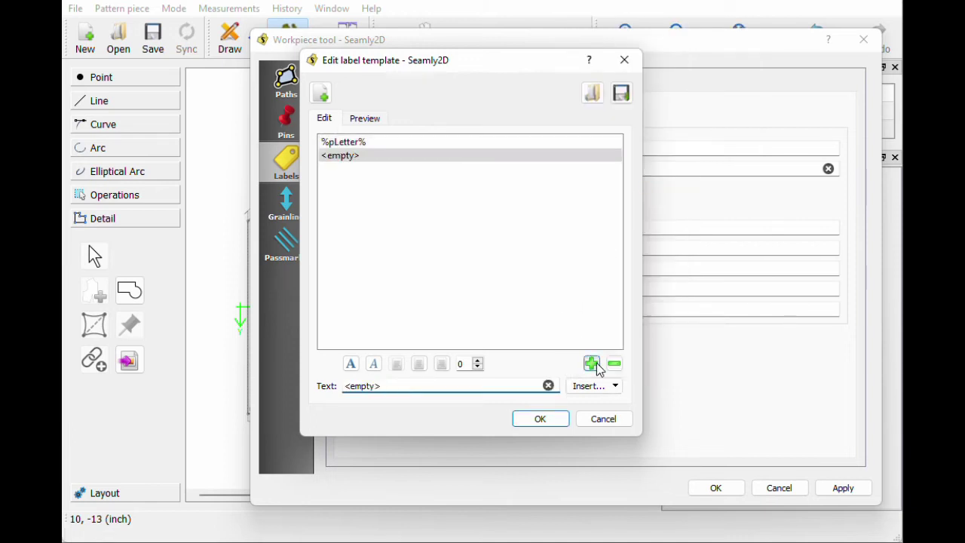
pyautogui.click(594, 385)
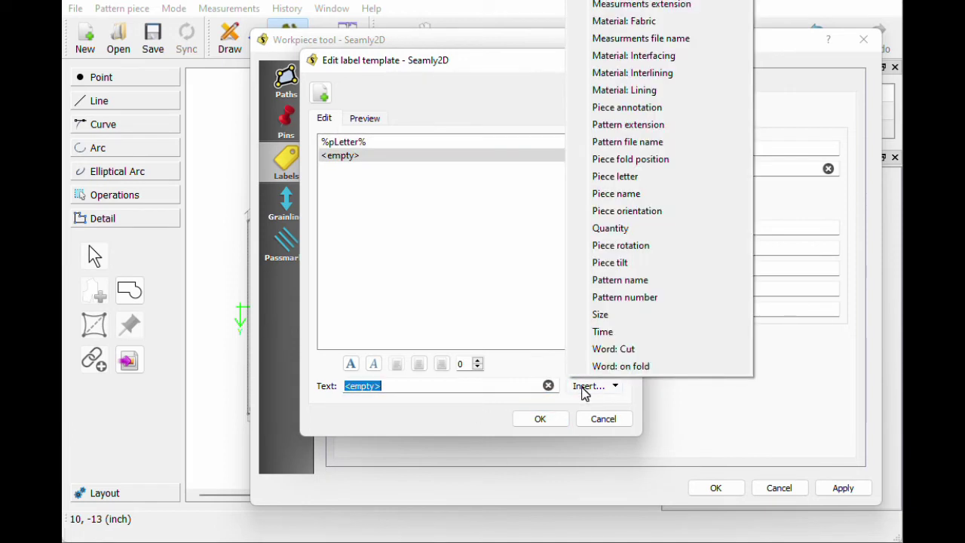
pyautogui.click(634, 193)
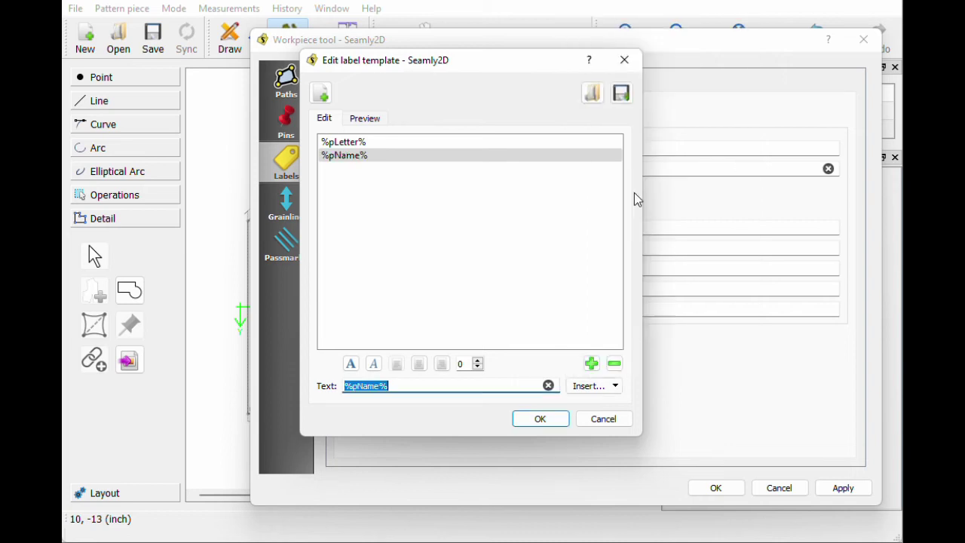
pyautogui.click(591, 364)
pyautogui.click(595, 385)
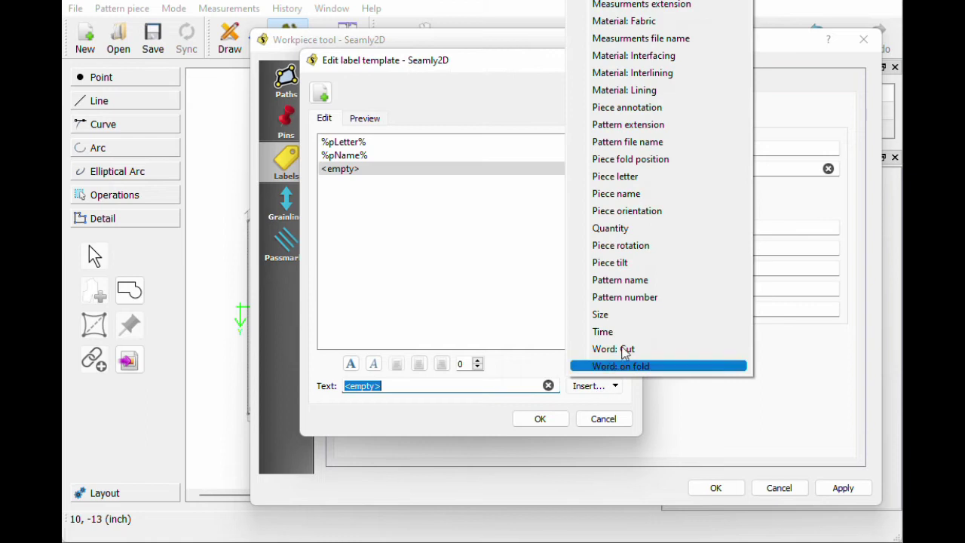
pyautogui.click(638, 229)
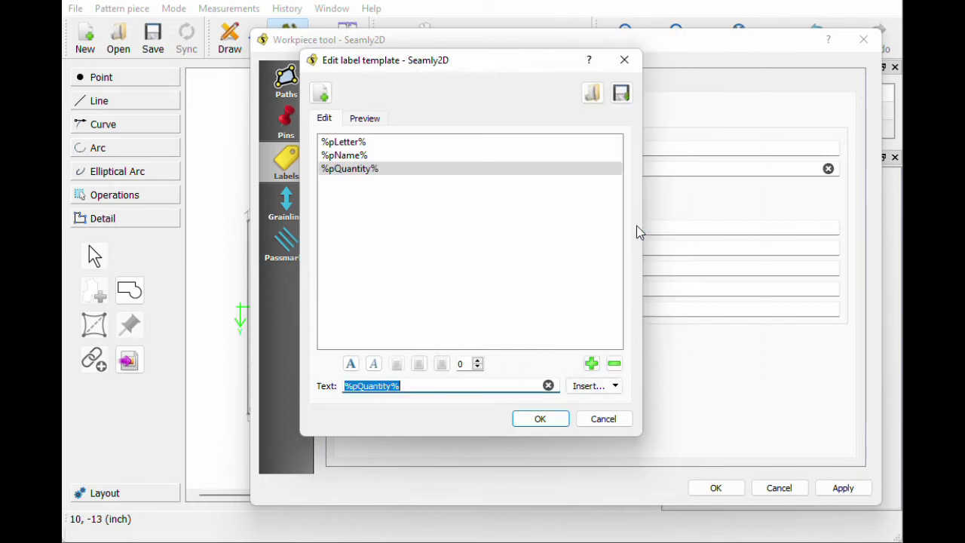
pyautogui.click(590, 364)
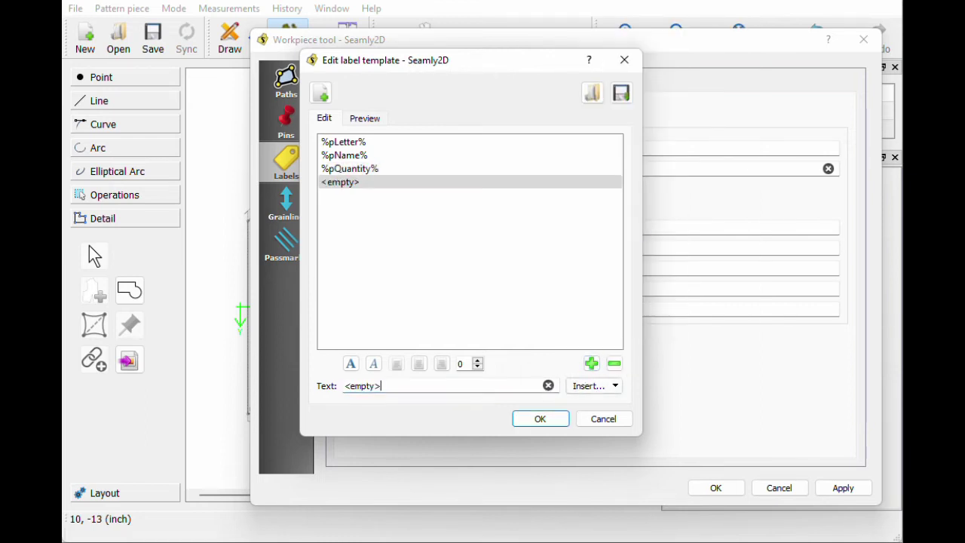
pyautogui.click(595, 385)
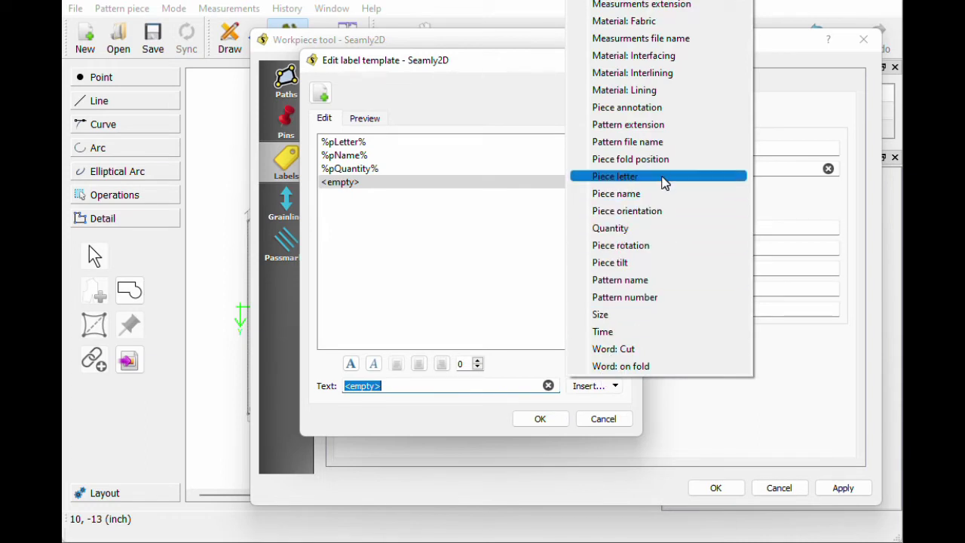
pyautogui.click(644, 113)
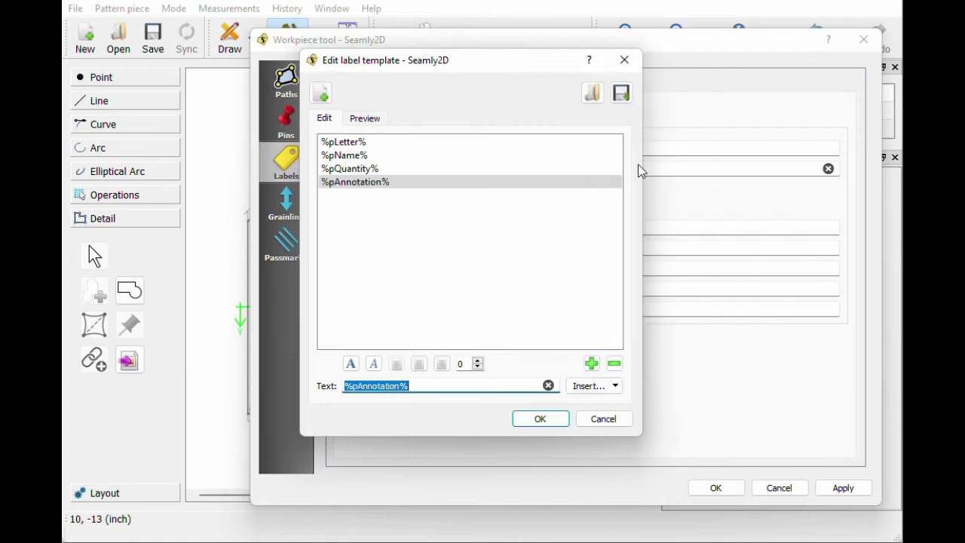
pyautogui.click(591, 364)
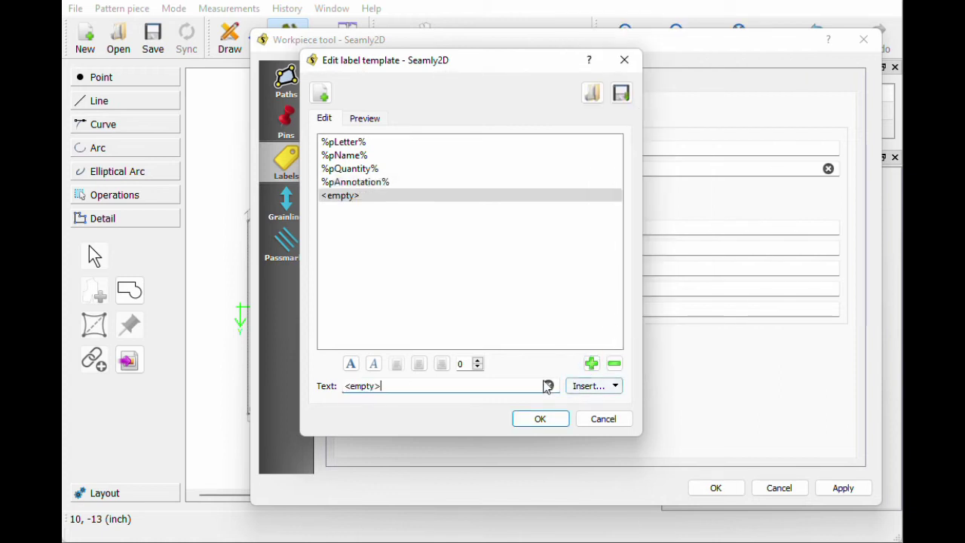
# Fill the new line with %pFileName% and move it to the top of the template
pyautogui.click(587, 386)
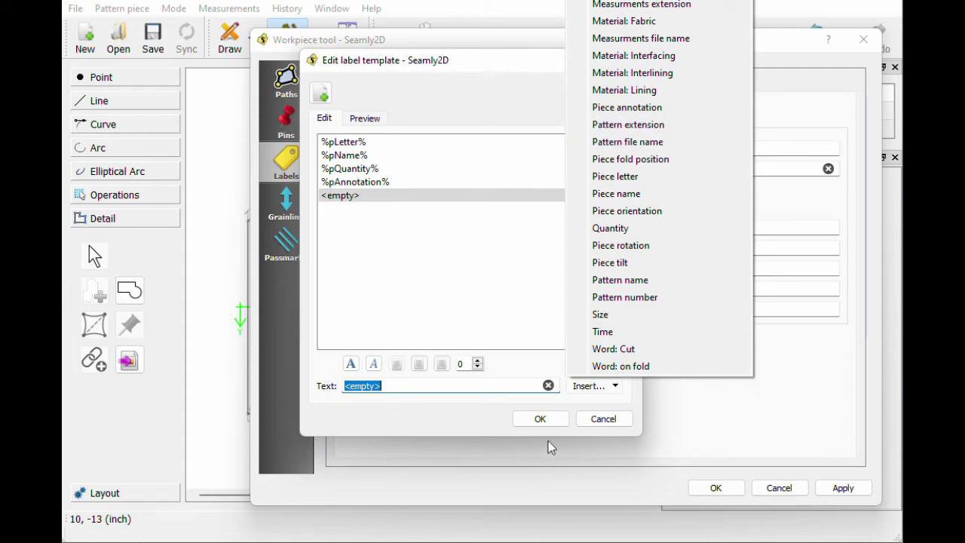
pyautogui.click(655, 144)
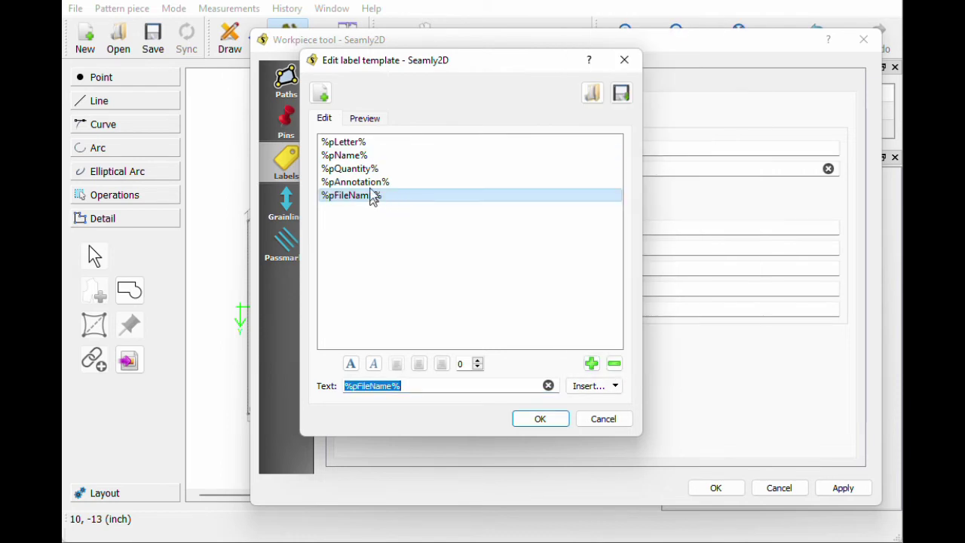
pyautogui.moveTo(375, 194); pyautogui.dragTo(370, 143)
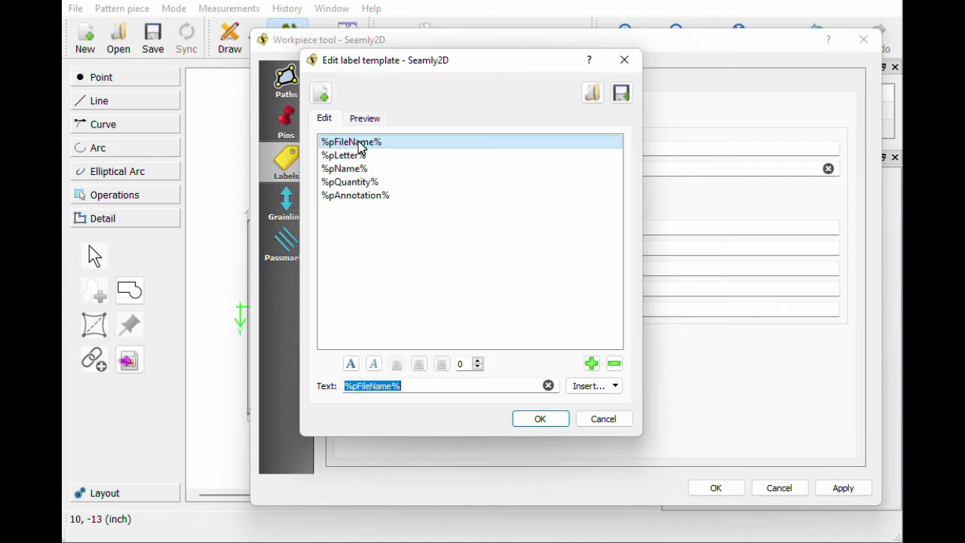
pyautogui.click(356, 158)
pyautogui.click(366, 169)
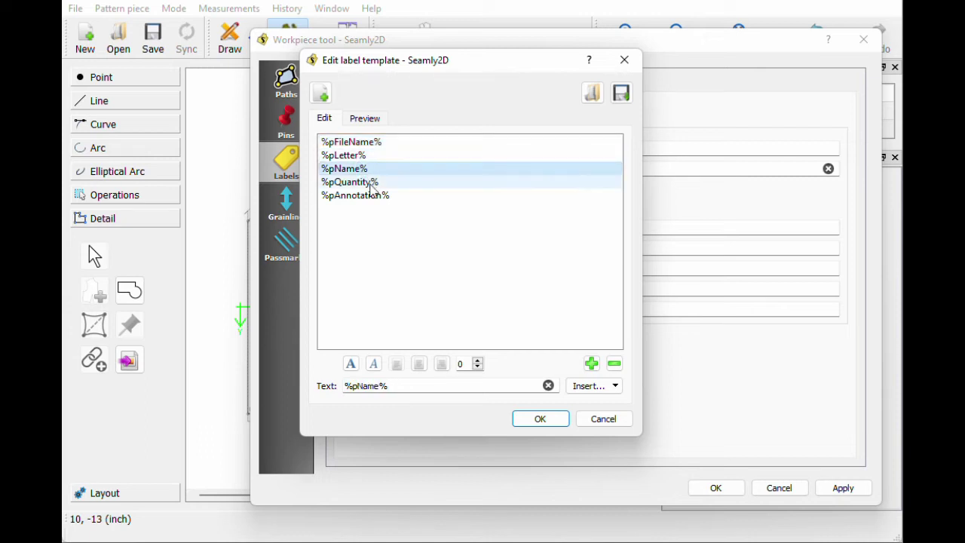
pyautogui.click(371, 182)
pyautogui.click(379, 198)
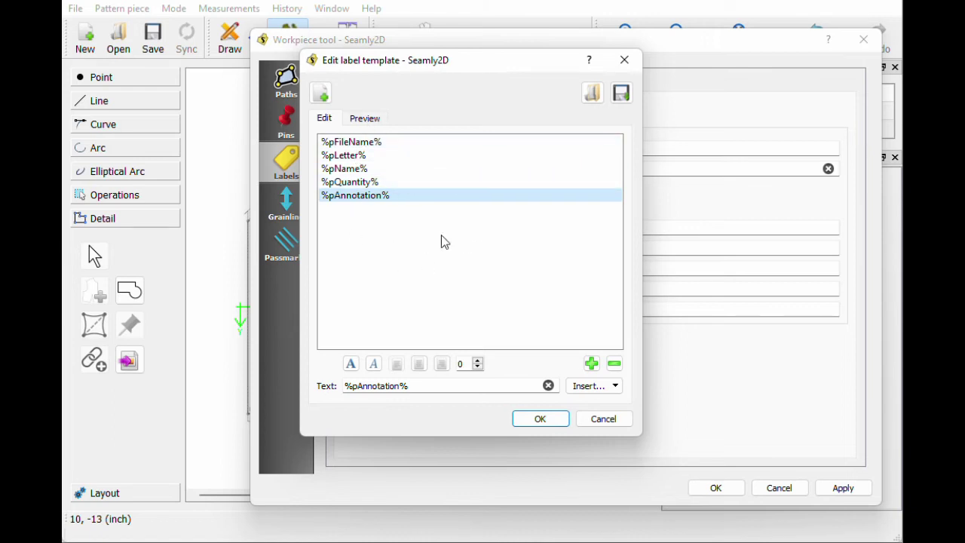
# Save the label template as 'youtube example' and accept the template editor
pyautogui.click(622, 94)
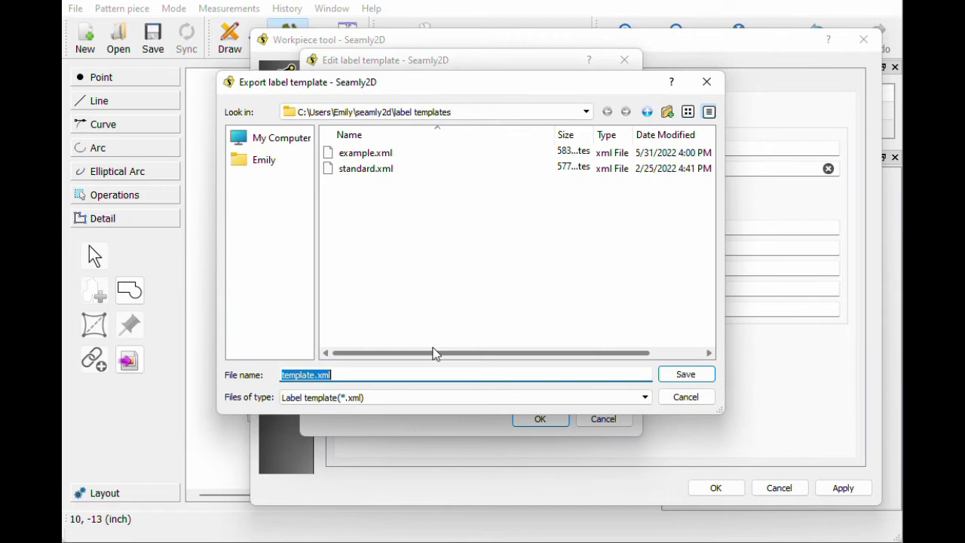
pyautogui.press('BackSpace')
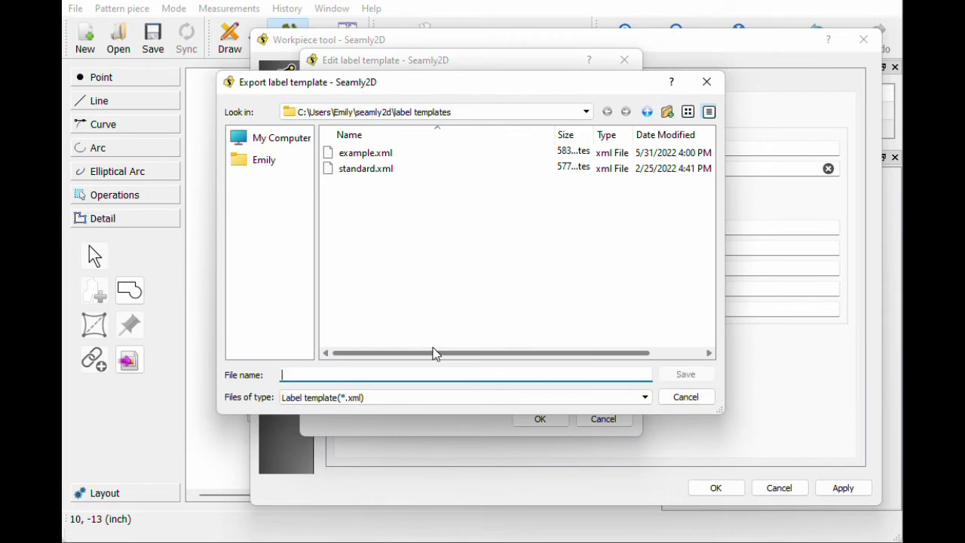
pyautogui.write('youtube')
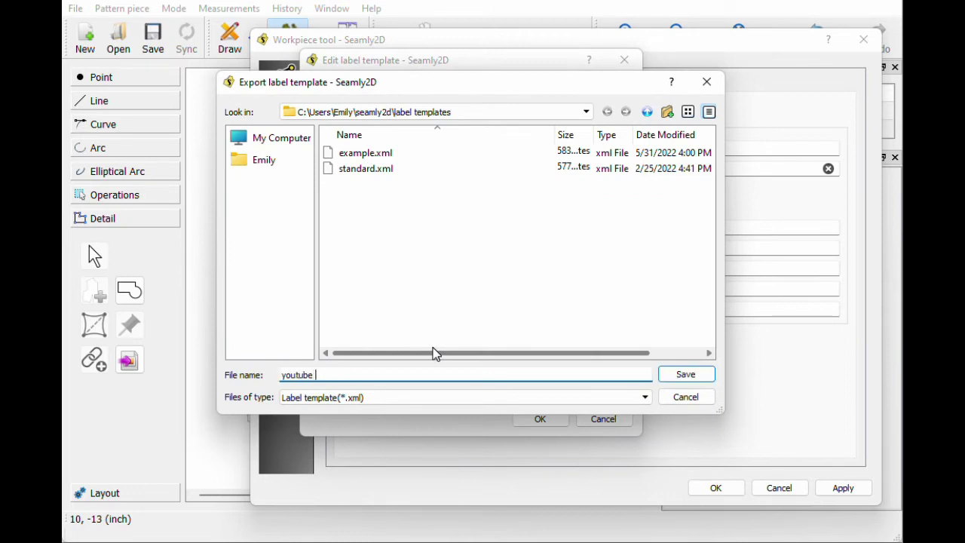
pyautogui.write(' example label')
pyautogui.press('Return')
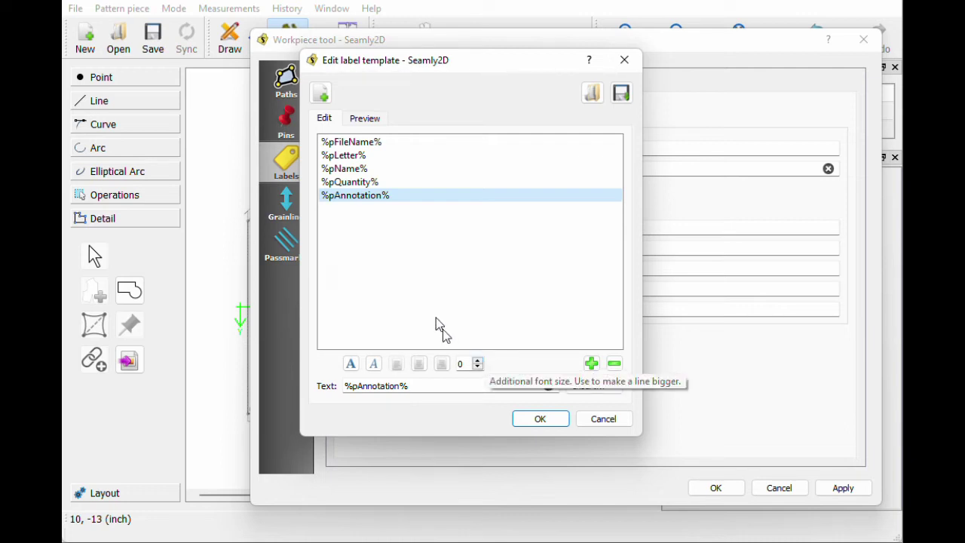
pyautogui.click(537, 421)
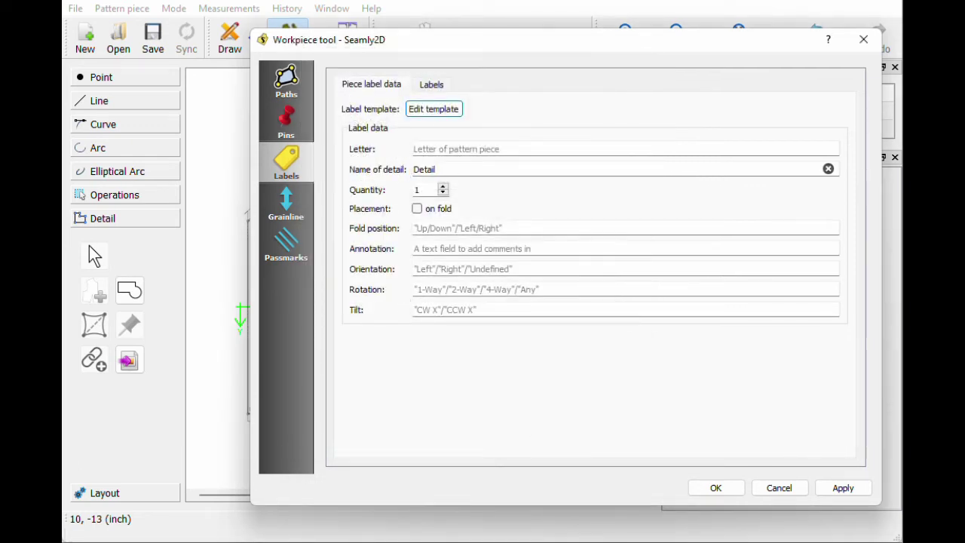
# Give the rectangle piece letter C and name Neckline, then nudge it slightly left
pyautogui.click(452, 149)
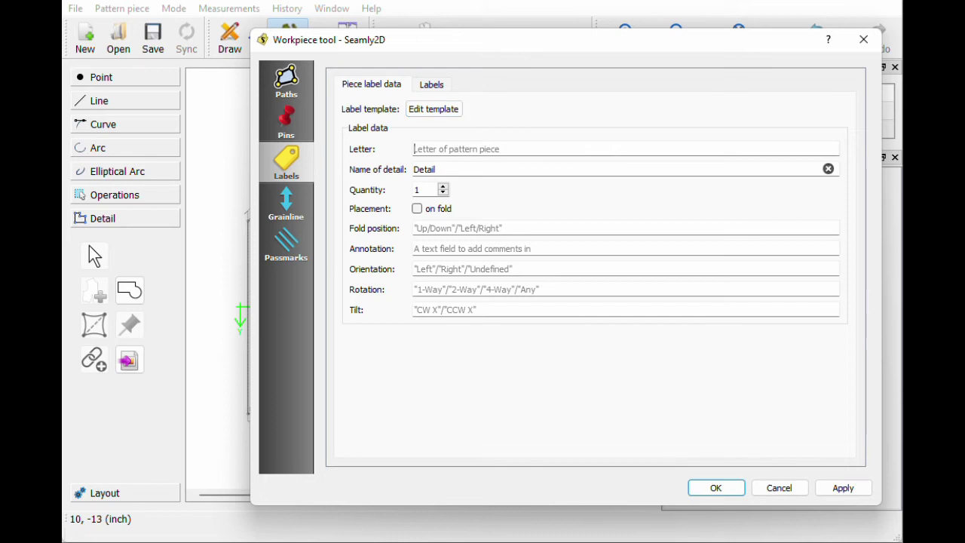
pyautogui.write('C')
pyautogui.press('Tab')
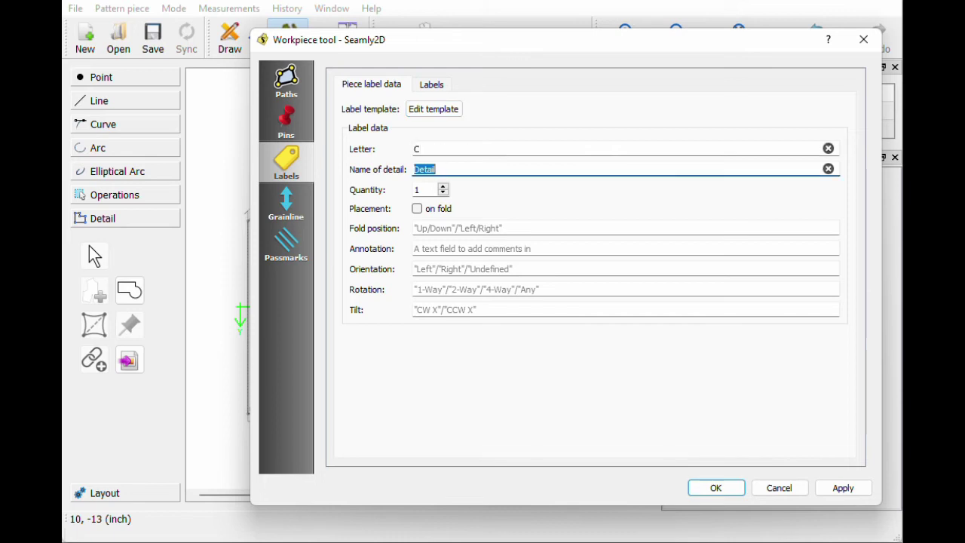
pyautogui.write('Neckline')
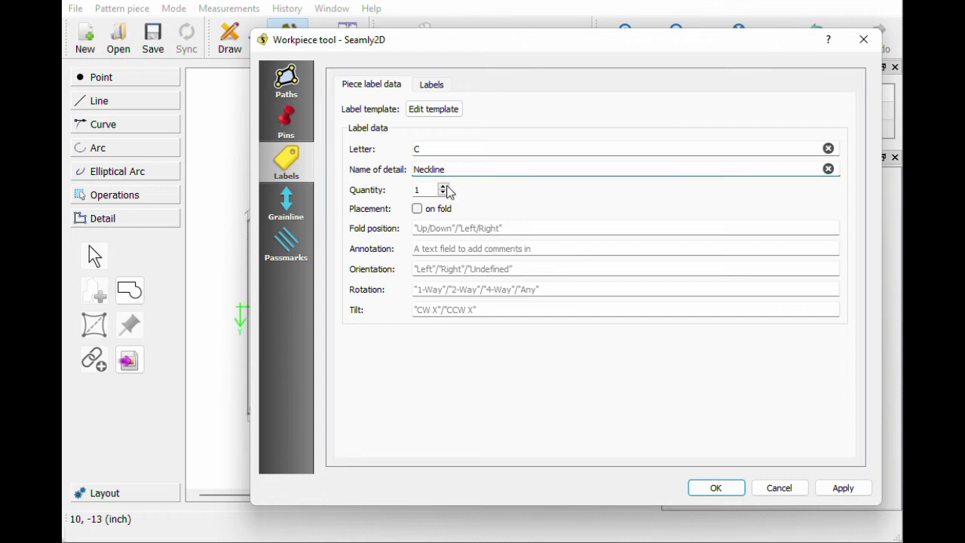
pyautogui.click(415, 248)
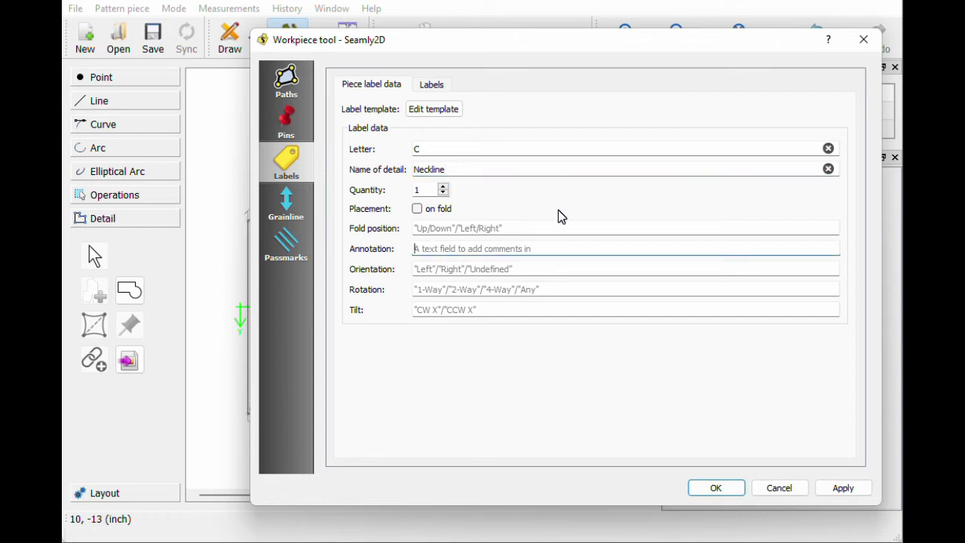
pyautogui.click(716, 489)
pyautogui.moveTo(404, 120); pyautogui.dragTo(378, 122)
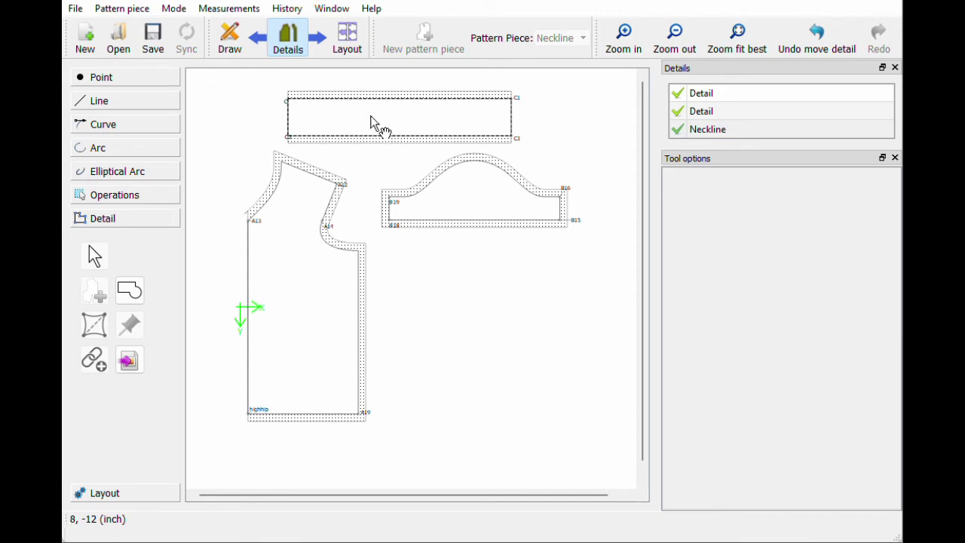
# Tick 'Detail label visible' in the Neckline piece's Labels settings and confirm
pyautogui.rightClick(371, 122)
pyautogui.click(388, 126)
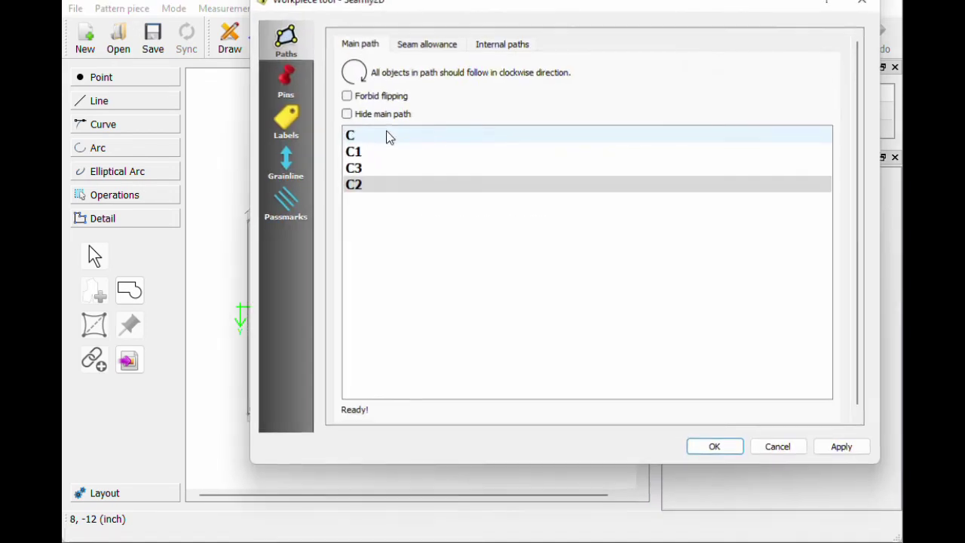
pyautogui.click(294, 124)
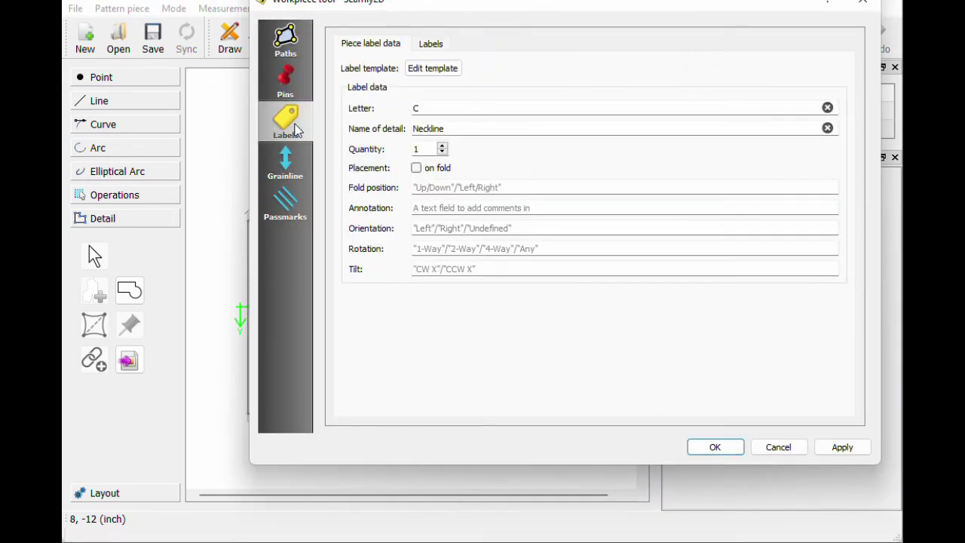
pyautogui.click(430, 45)
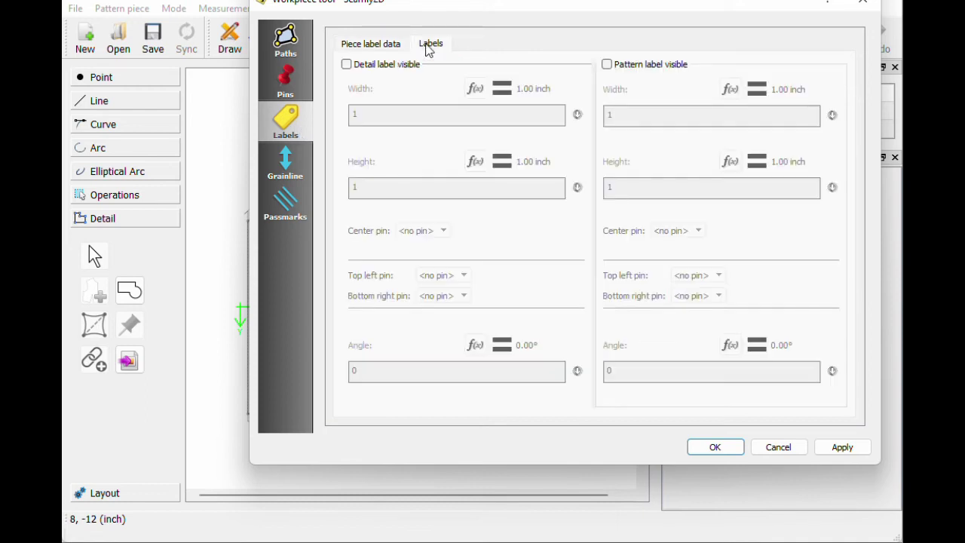
pyautogui.click(346, 65)
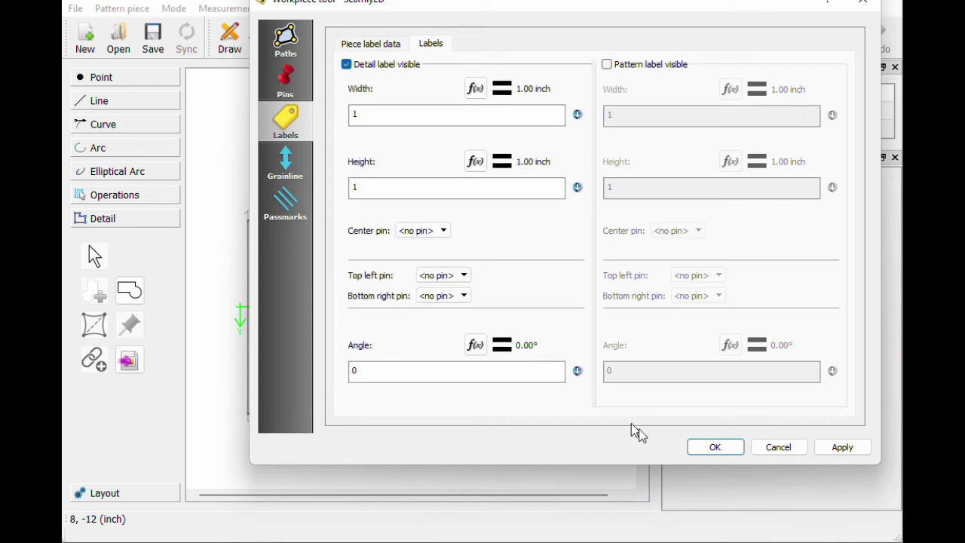
pyautogui.click(728, 448)
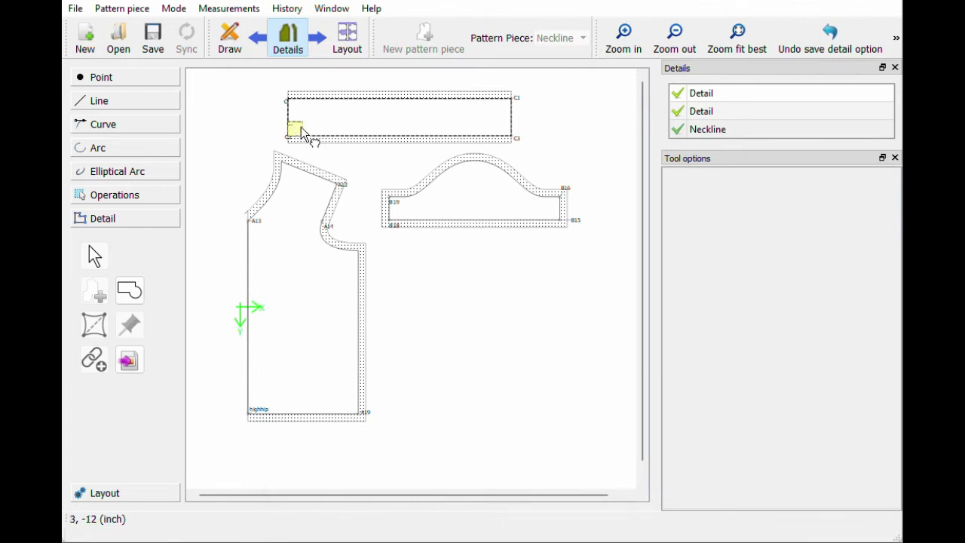
# Shift the yellow Neckline label rightward toward the centre of the top rectangle piece
pyautogui.moveTo(315, 133); pyautogui.dragTo(402, 147)
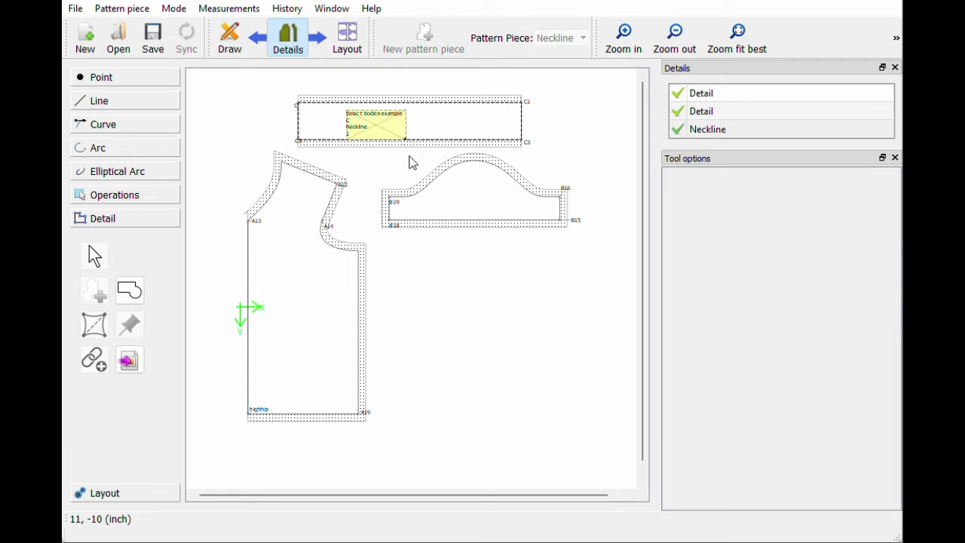
pyautogui.click(400, 167)
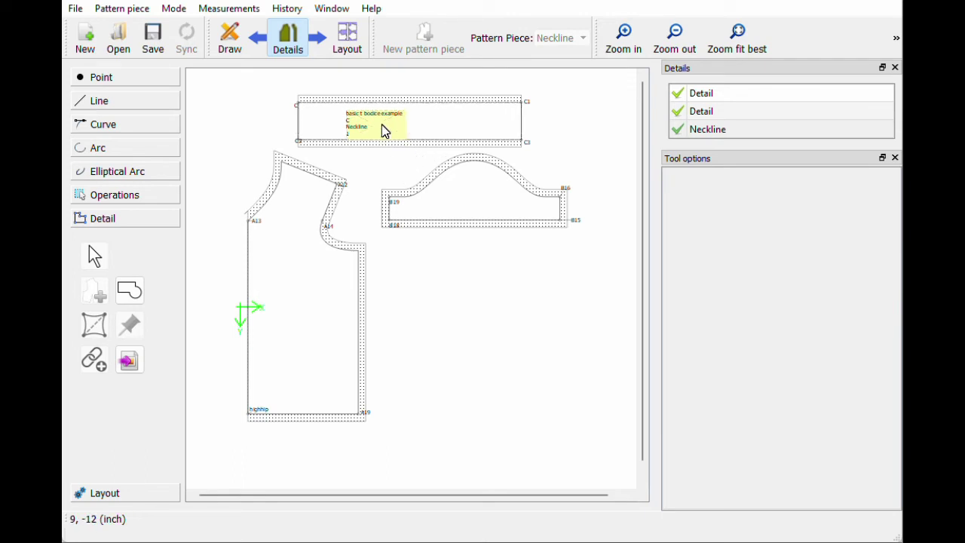
pyautogui.moveTo(381, 126); pyautogui.dragTo(404, 128)
pyautogui.click(399, 168)
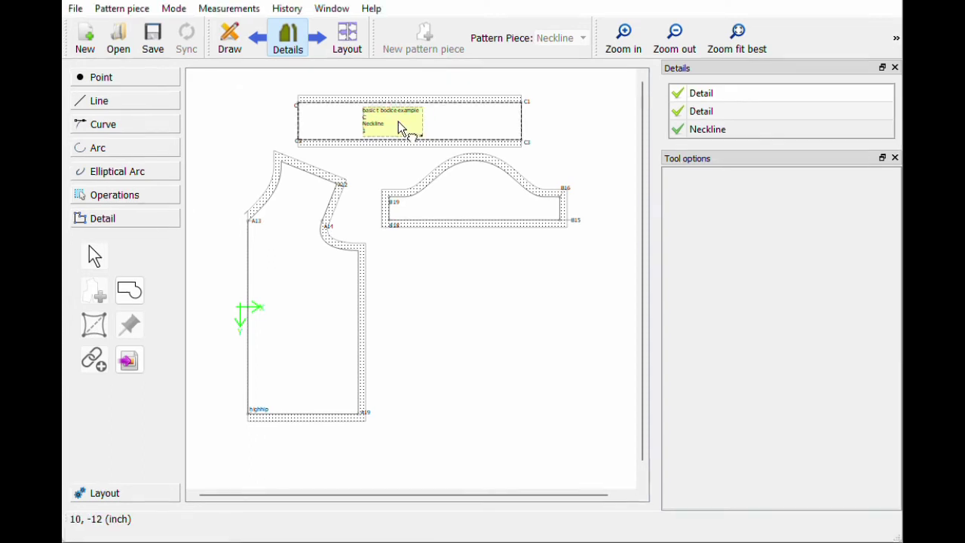
# Import the youtube example label.xml template into the sleeve piece's label settings
pyautogui.rightClick(463, 199)
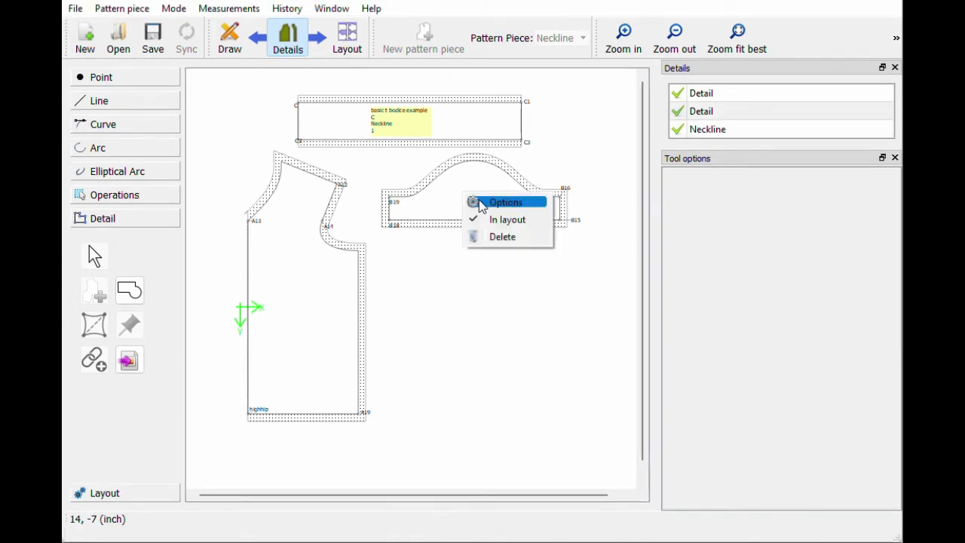
pyautogui.click(504, 202)
pyautogui.click(297, 133)
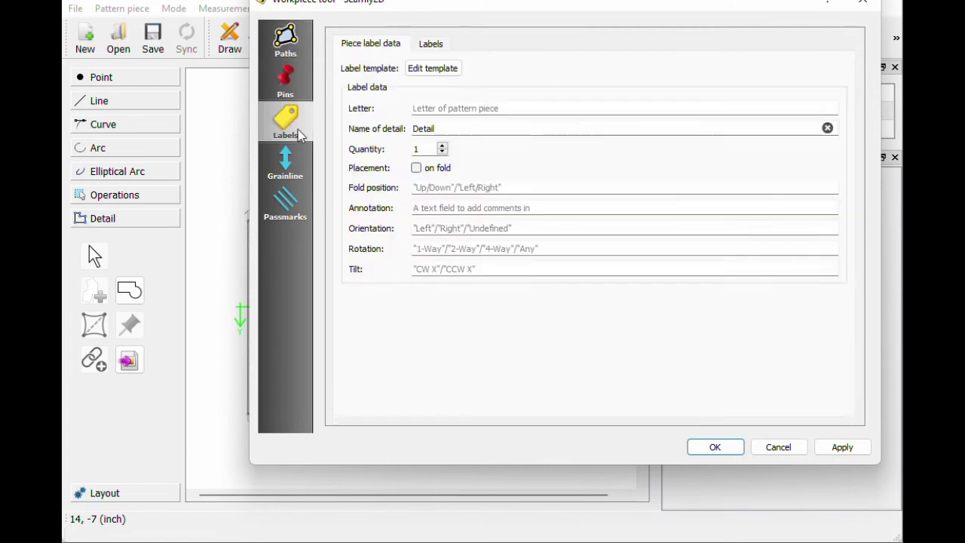
pyautogui.click(438, 69)
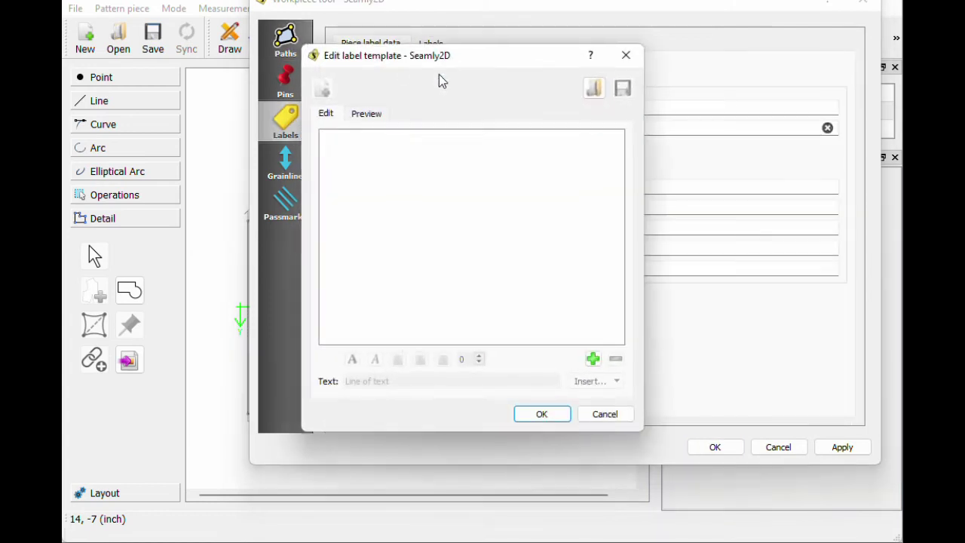
pyautogui.click(595, 91)
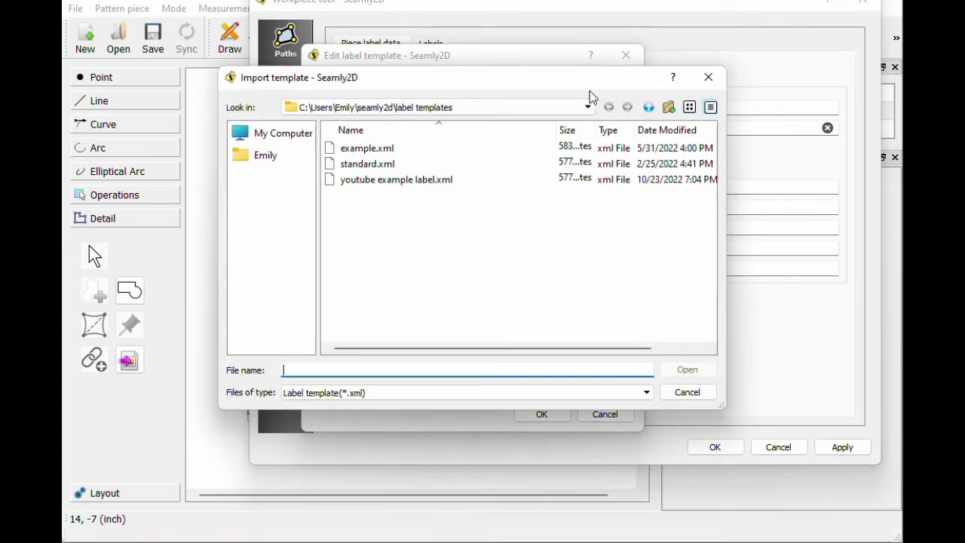
pyautogui.click(395, 182)
pyautogui.doubleClick(397, 181)
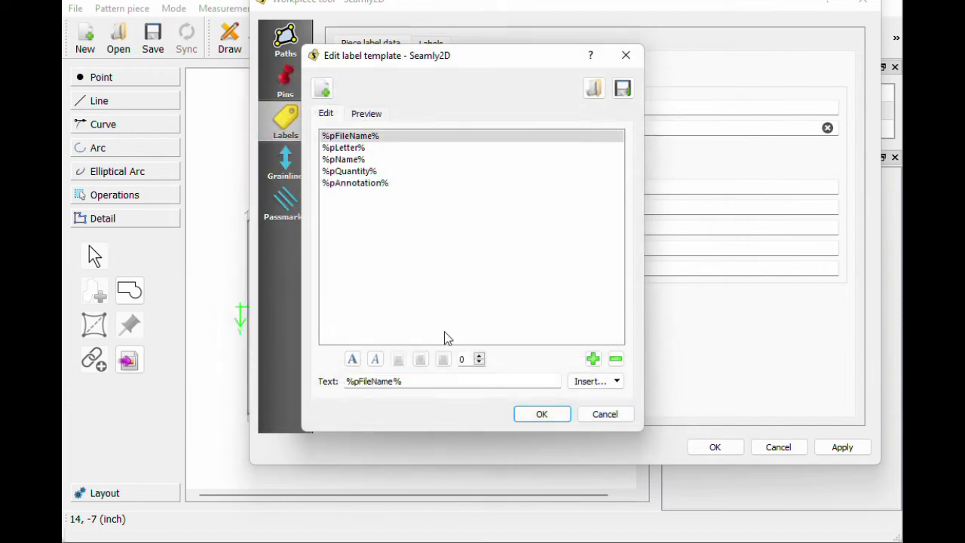
pyautogui.click(525, 415)
# Set the sleeve piece letter to B and its name to Sleeve
pyautogui.click(456, 107)
pyautogui.write('B')
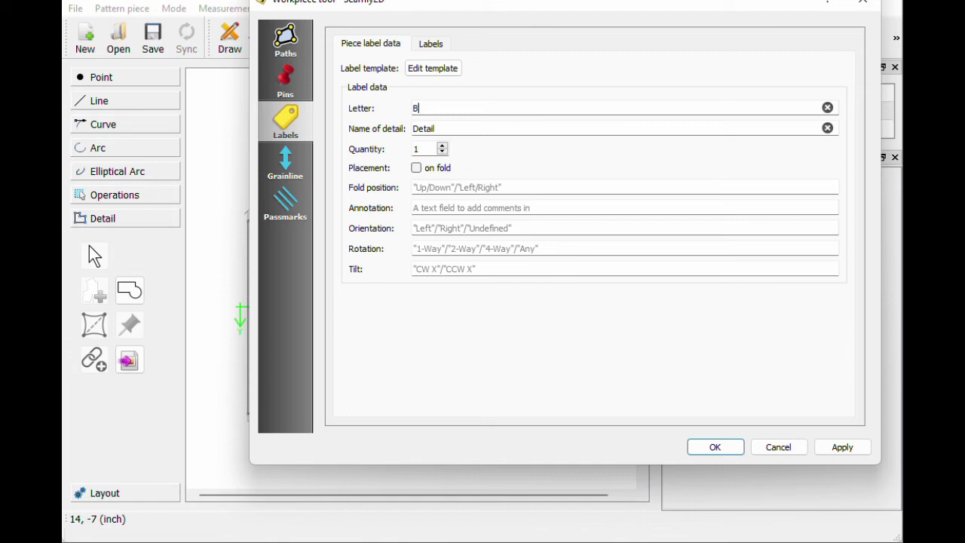
pyautogui.press('Tab')
pyautogui.write('Sleeveq')
pyautogui.press('BackSpace')
pyautogui.press('Tab')
# Enable a 3 by 3 inch detail label, apply, and move it right within the sleeve
pyautogui.click(434, 47)
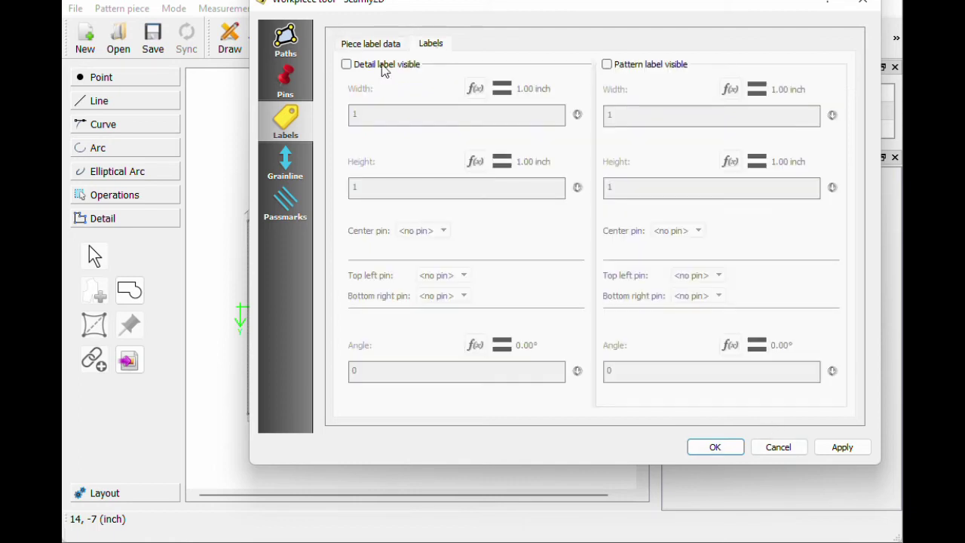
pyautogui.click(347, 65)
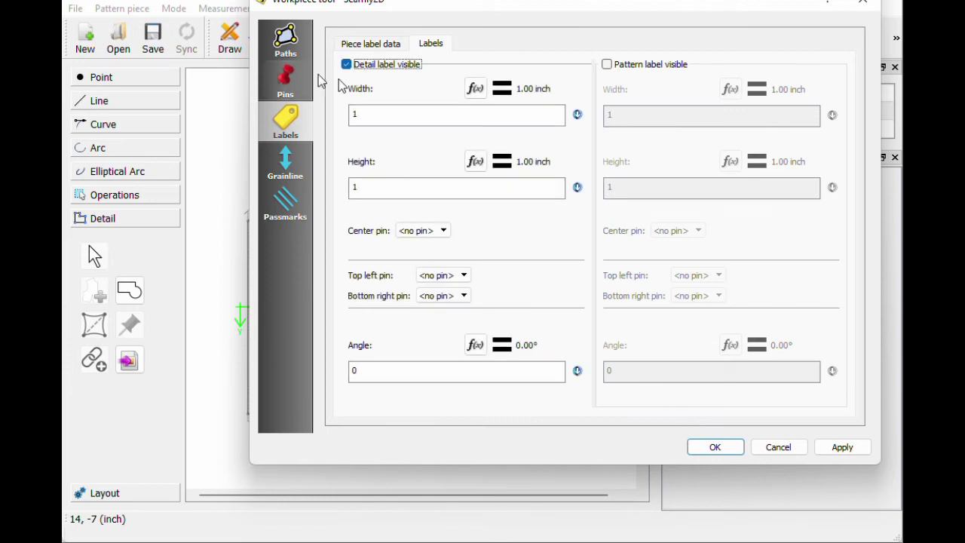
pyautogui.doubleClick(354, 114)
pyautogui.write('3')
pyautogui.press('Tab')
pyautogui.write('3')
pyautogui.click(714, 451)
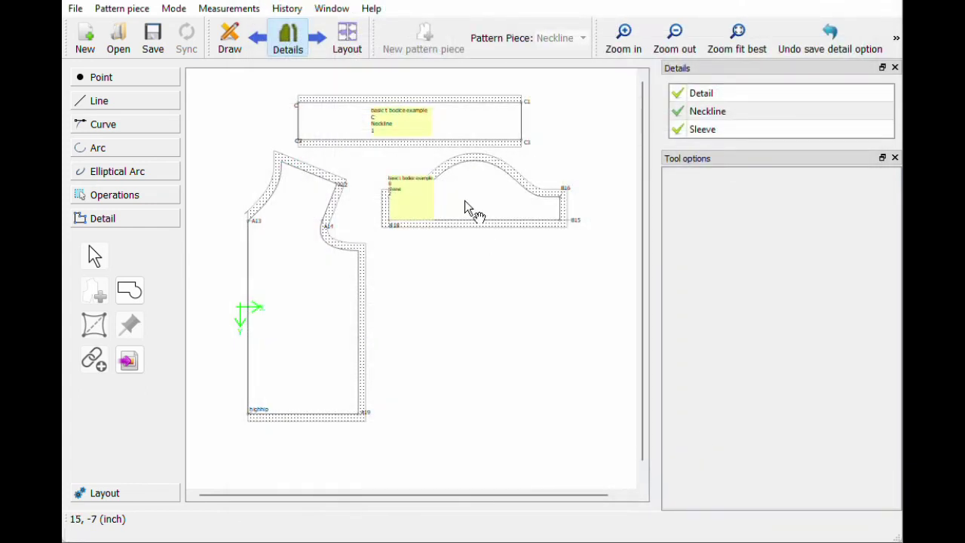
pyautogui.moveTo(409, 202); pyautogui.dragTo(486, 206)
# Import the saved label template into the bodice front piece's label settings
pyautogui.rightClick(296, 288)
pyautogui.click(299, 293)
pyautogui.click(414, 47)
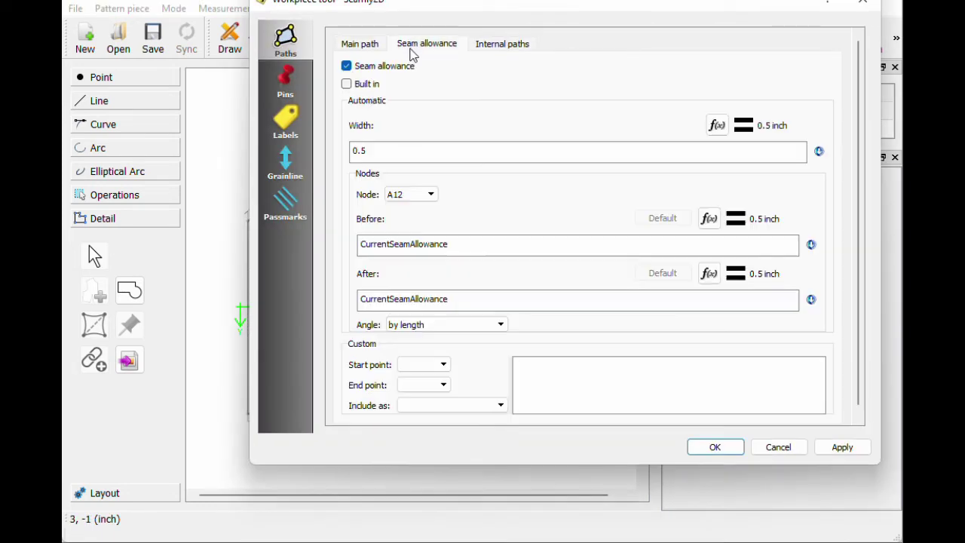
pyautogui.click(303, 116)
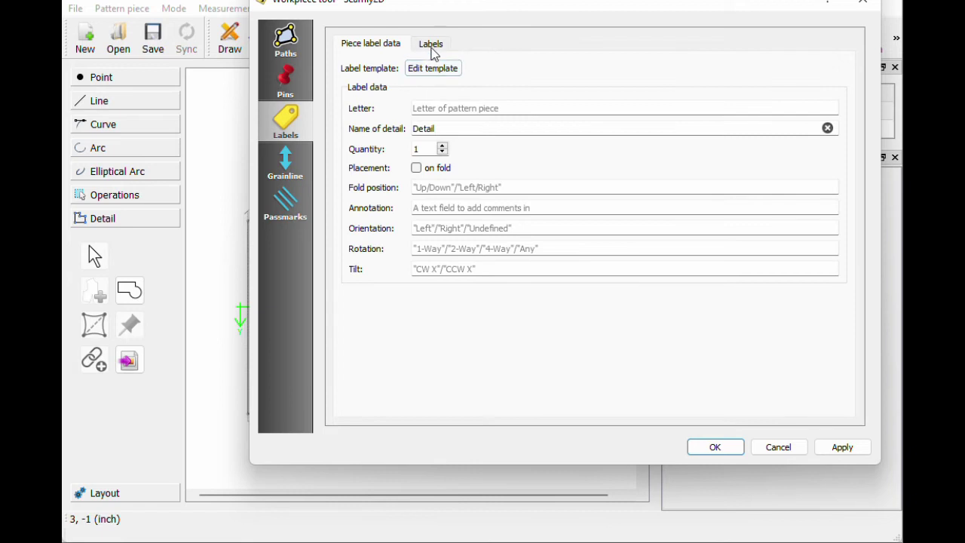
pyautogui.click(433, 68)
pyautogui.click(597, 90)
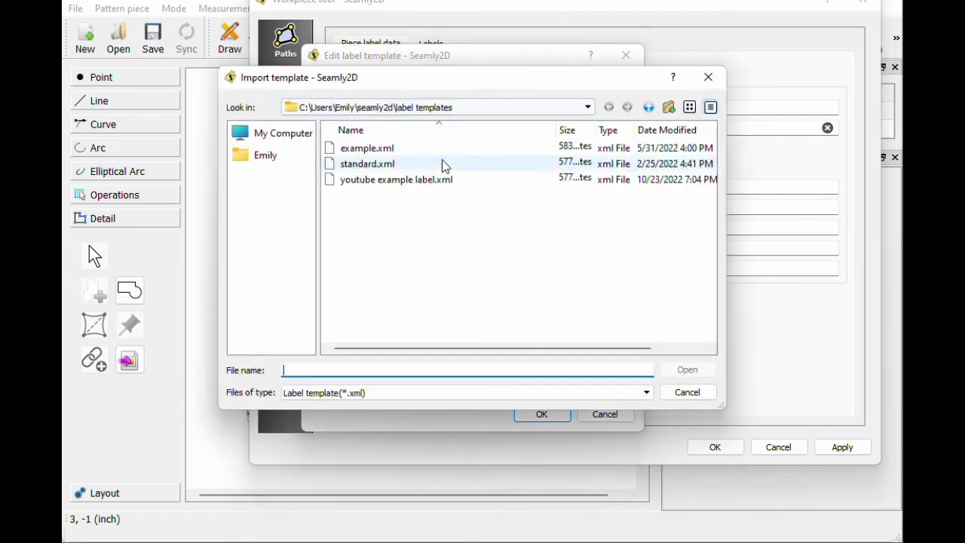
pyautogui.doubleClick(403, 179)
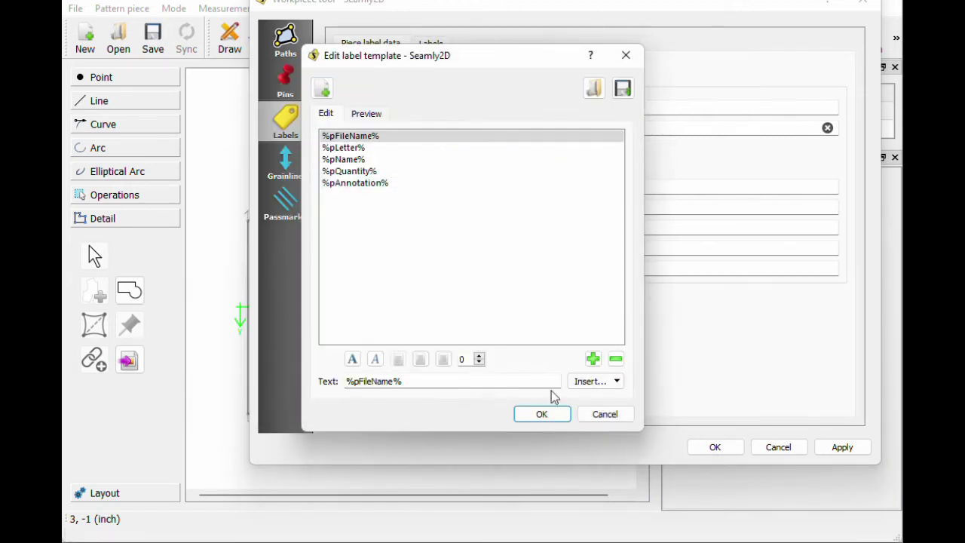
pyautogui.click(545, 417)
# Make the label visible and enter letter A, name Bodice Front, annotation cut on fold
pyautogui.click(427, 45)
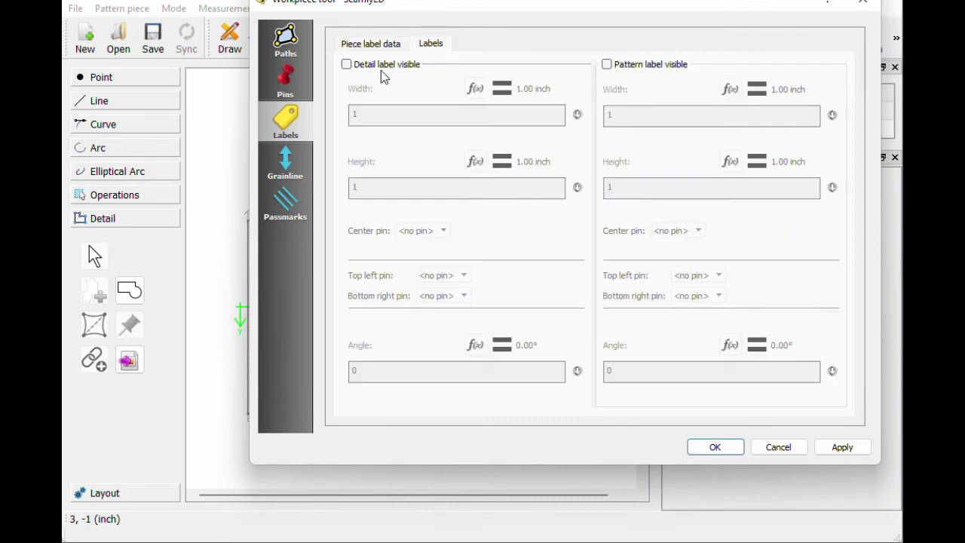
pyautogui.click(347, 65)
pyautogui.click(357, 114)
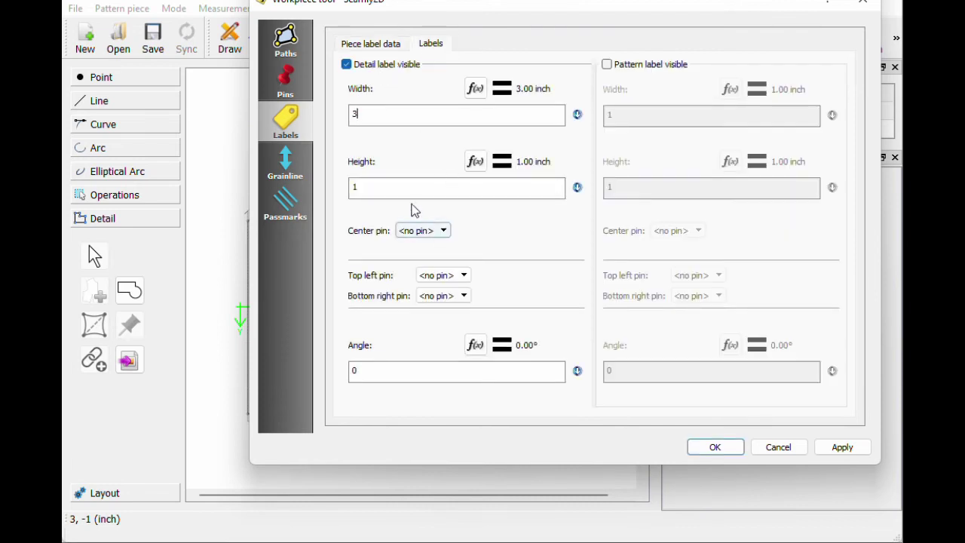
pyautogui.click(370, 45)
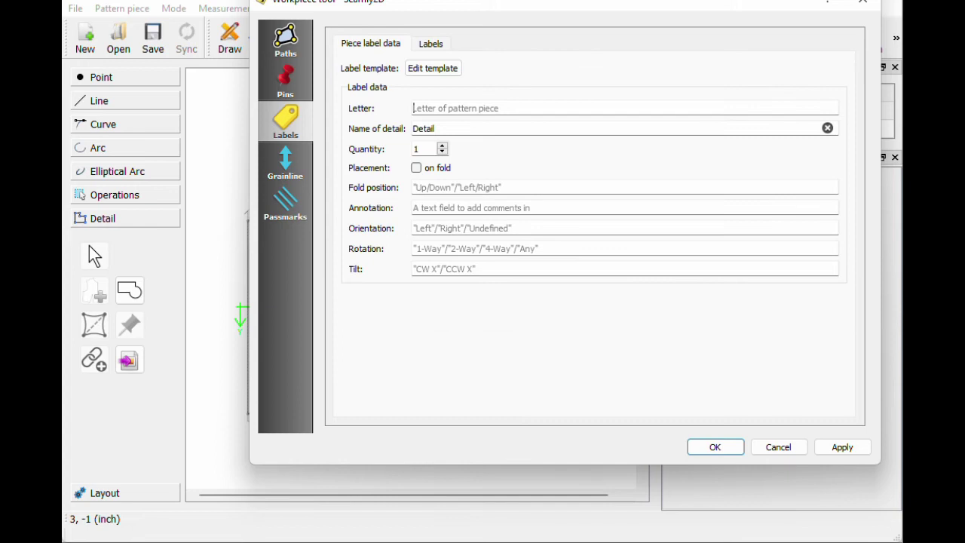
pyautogui.write('A')
pyautogui.press('Tab')
pyautogui.write('Bodic')
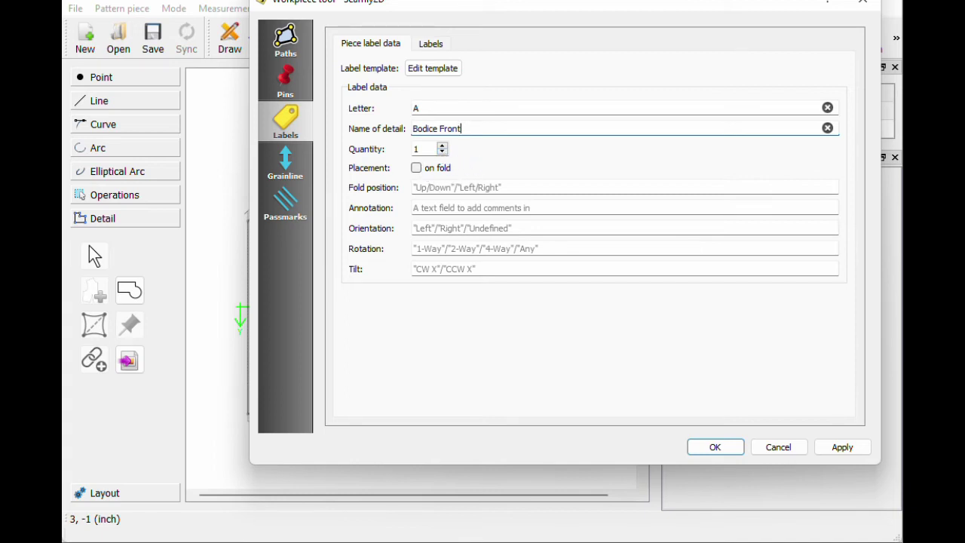
pyautogui.click(528, 207)
pyautogui.write('cut on fold')
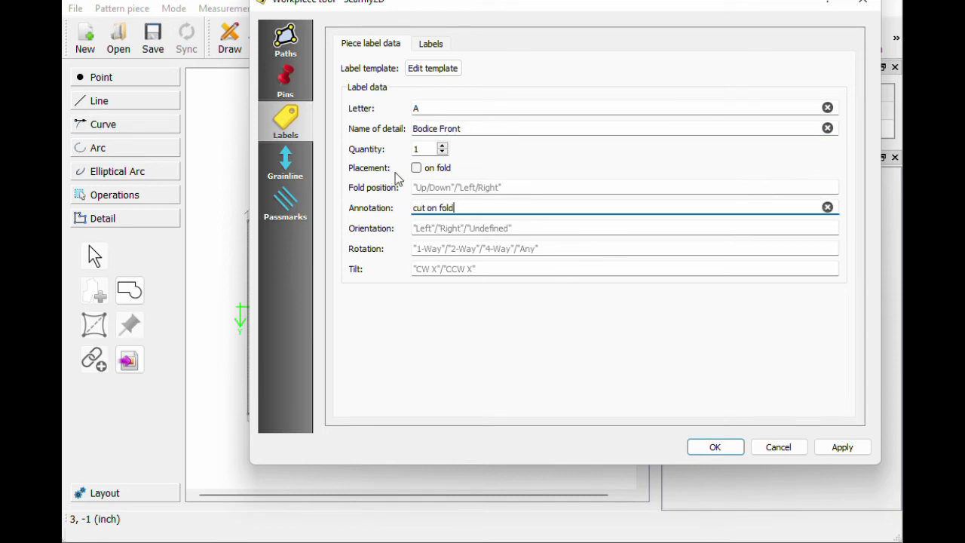
pyautogui.click(431, 43)
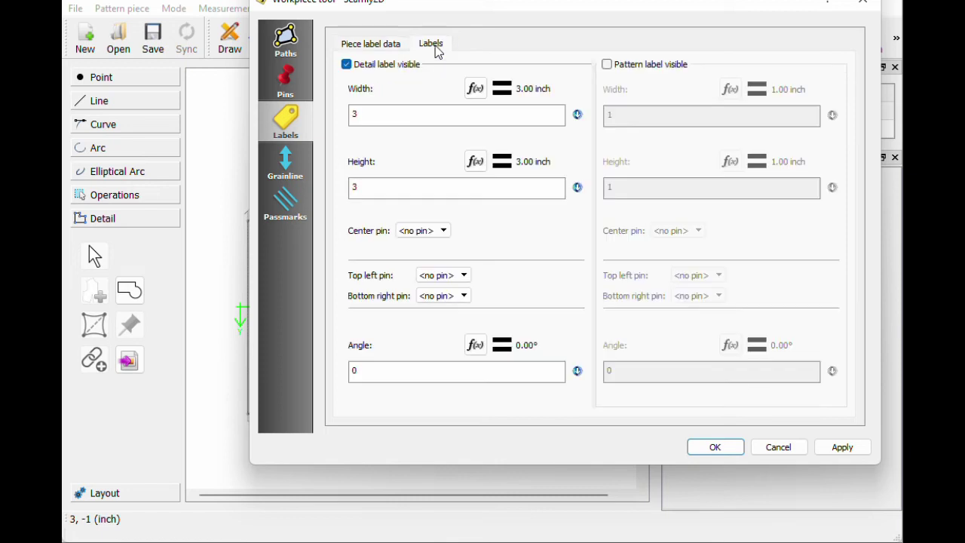
pyautogui.click(381, 46)
# Apply the bodice label, drag it up to the piece's middle, and save the pattern
pyautogui.click(700, 452)
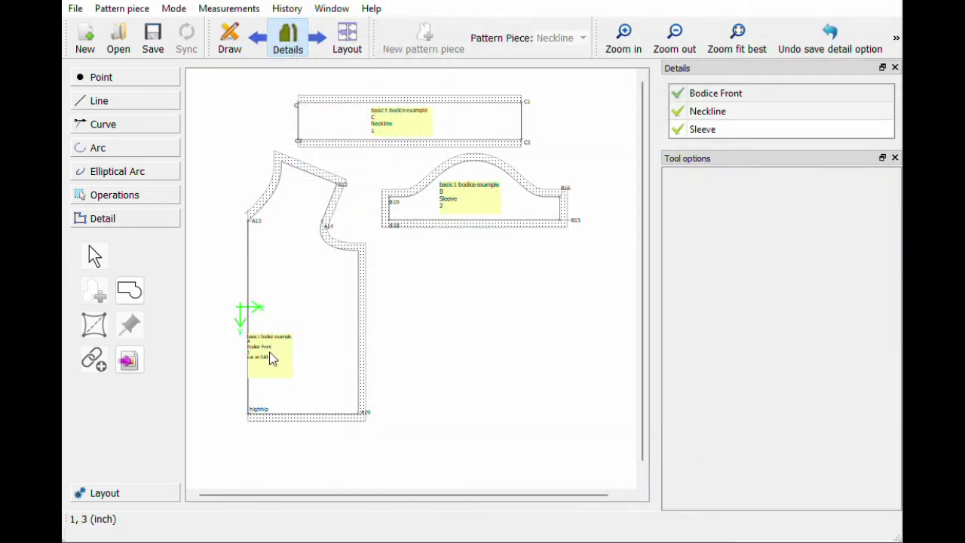
pyautogui.moveTo(269, 351); pyautogui.dragTo(333, 320)
pyautogui.click(448, 345)
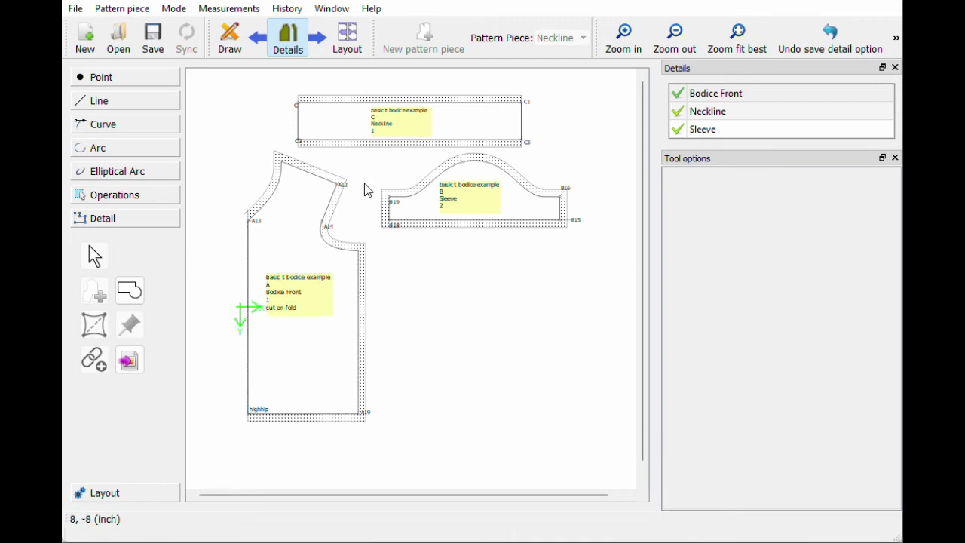
pyautogui.click(164, 50)
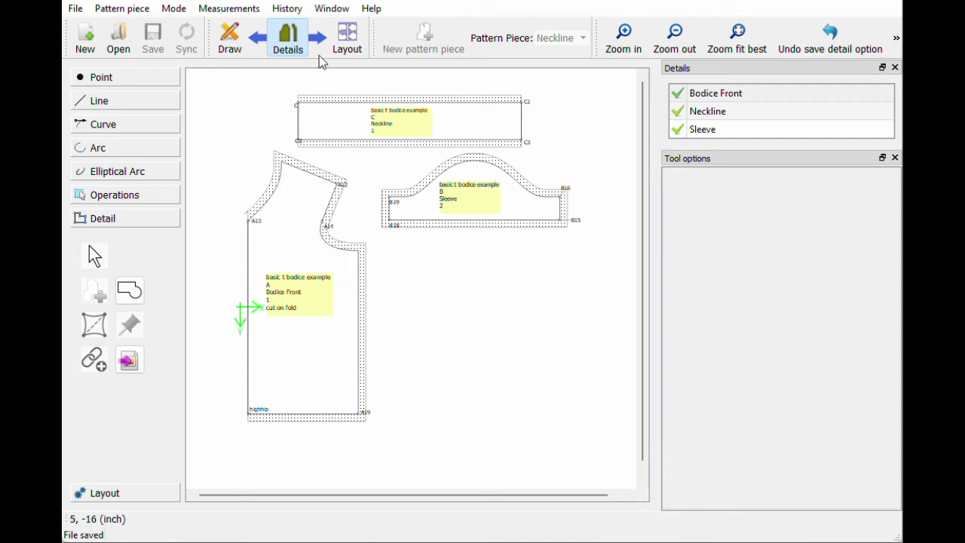
# Start a new layout on a Custom paper template sized 36 by 36 inches
pyautogui.click(345, 46)
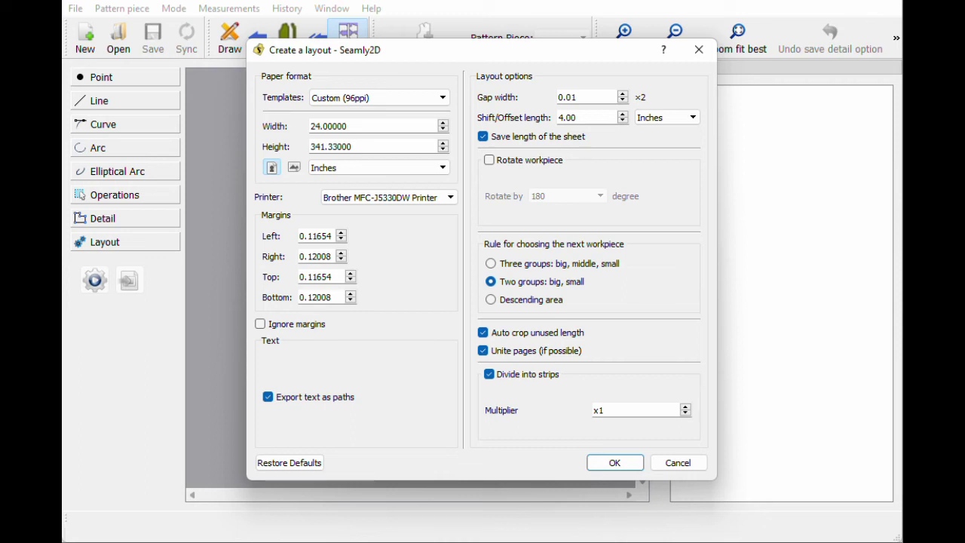
pyautogui.click(330, 99)
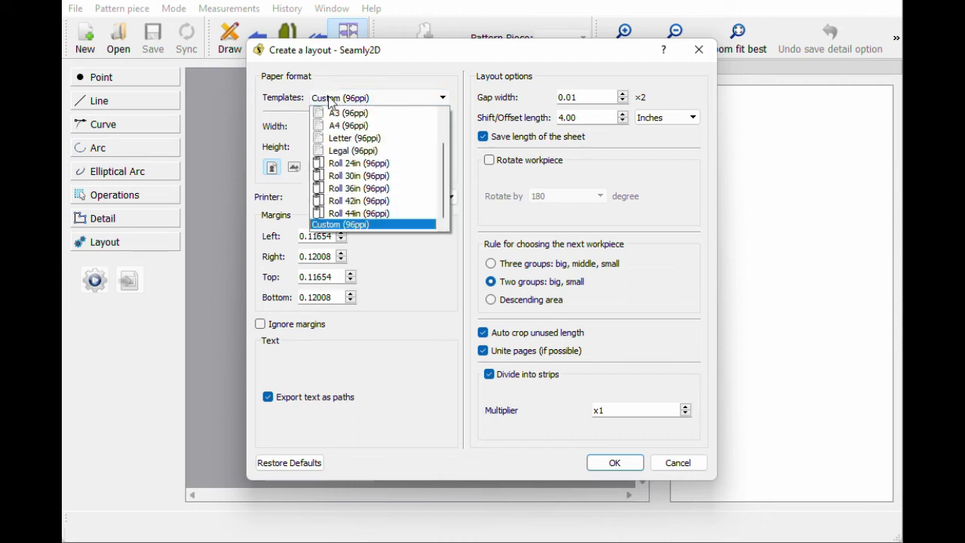
pyautogui.click(358, 163)
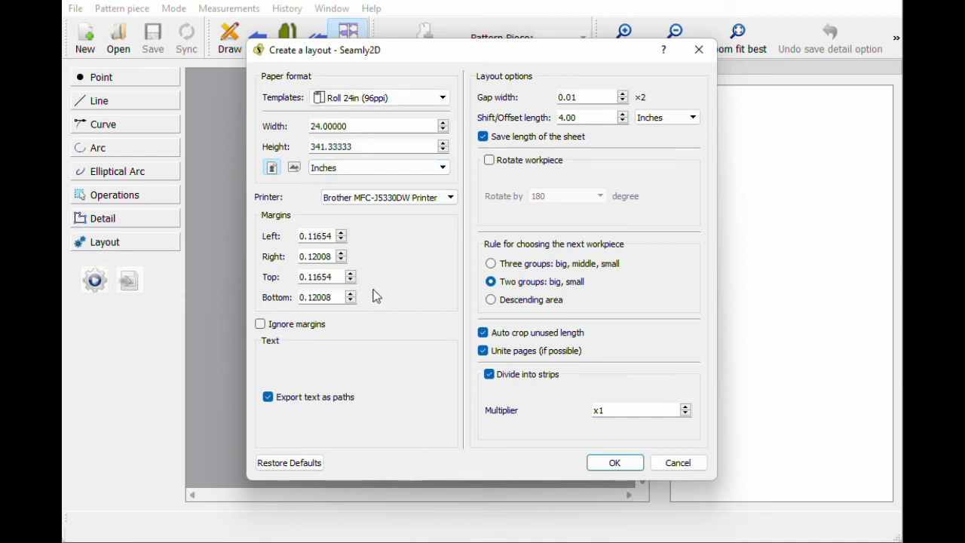
pyautogui.click(371, 104)
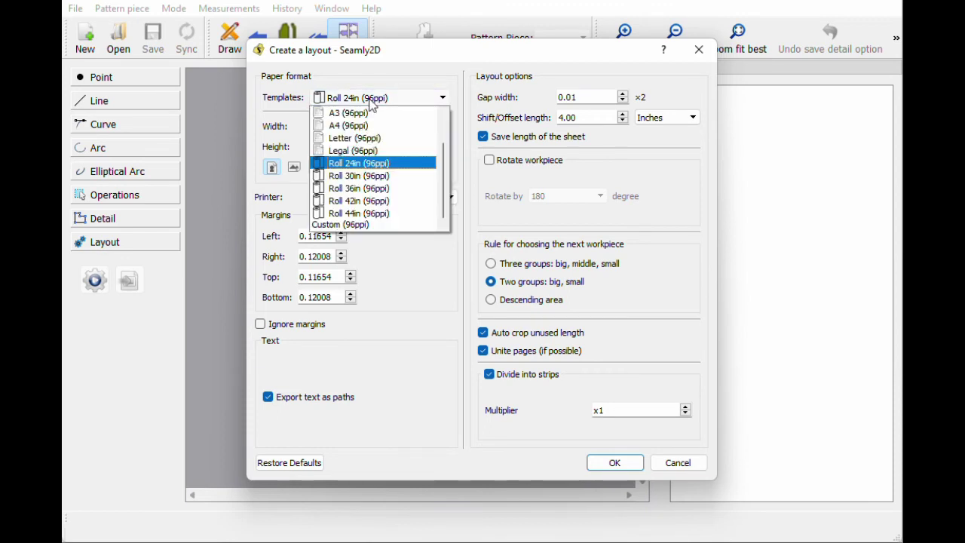
pyautogui.click(339, 225)
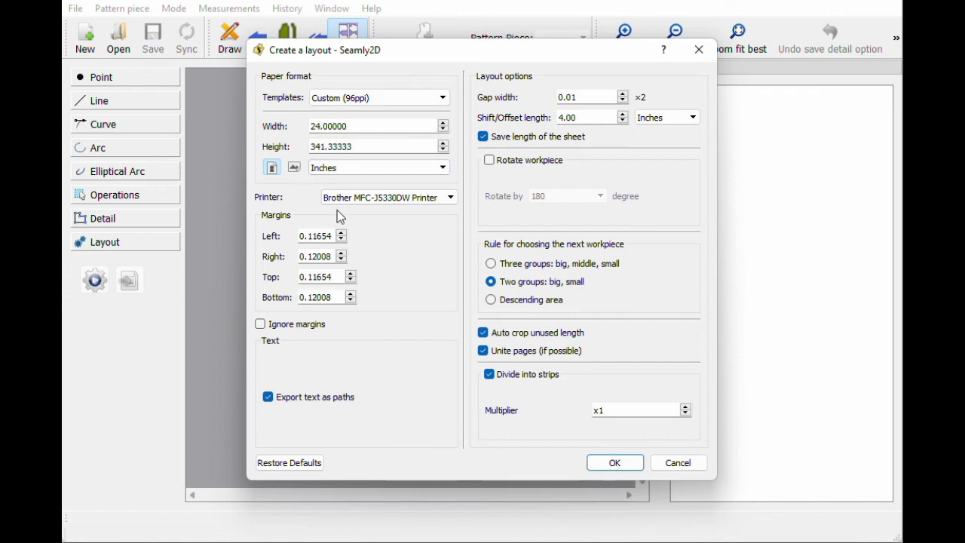
pyautogui.click(379, 132)
pyautogui.hotkey('ctrl', 'a')
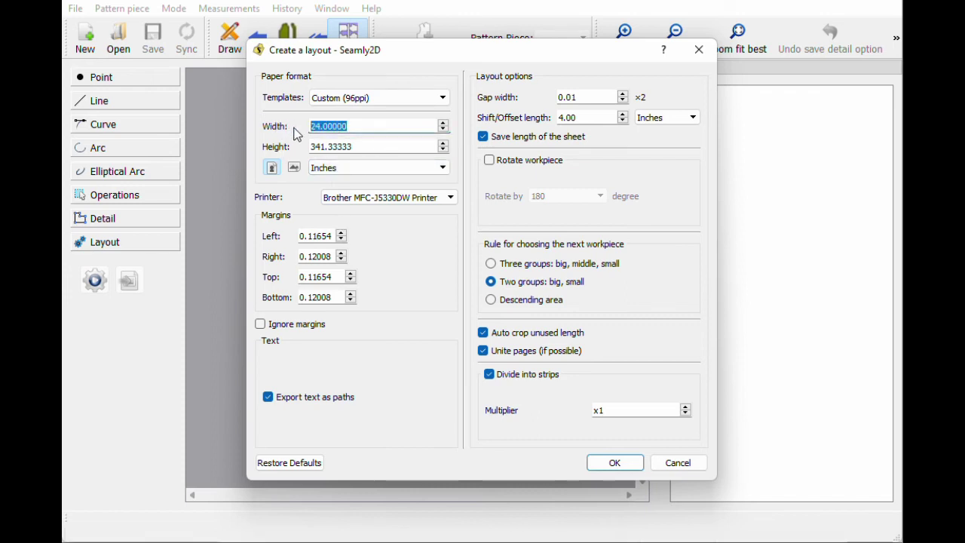
pyautogui.write('36')
pyautogui.press('Tab')
pyautogui.write('36')
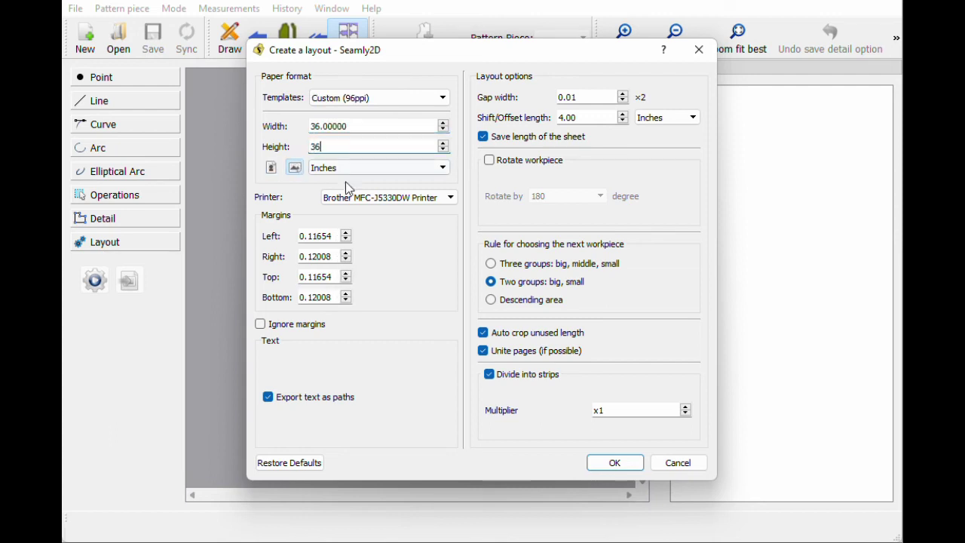
# Turn off Divide into strips, keep Two groups: big, small, and toggle saving length
pyautogui.click(489, 375)
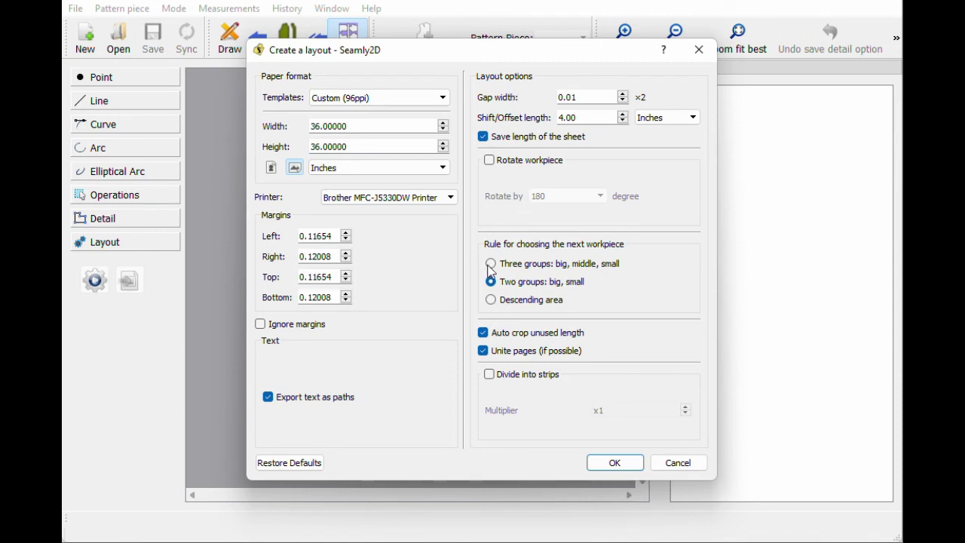
pyautogui.click(492, 300)
pyautogui.click(492, 281)
pyautogui.click(492, 263)
pyautogui.click(492, 281)
pyautogui.click(492, 299)
pyautogui.click(492, 281)
pyautogui.click(491, 263)
pyautogui.click(491, 281)
pyautogui.click(486, 143)
# Generate the layout, then regenerate it with the sheet width changed to 22 inches
pyautogui.click(599, 463)
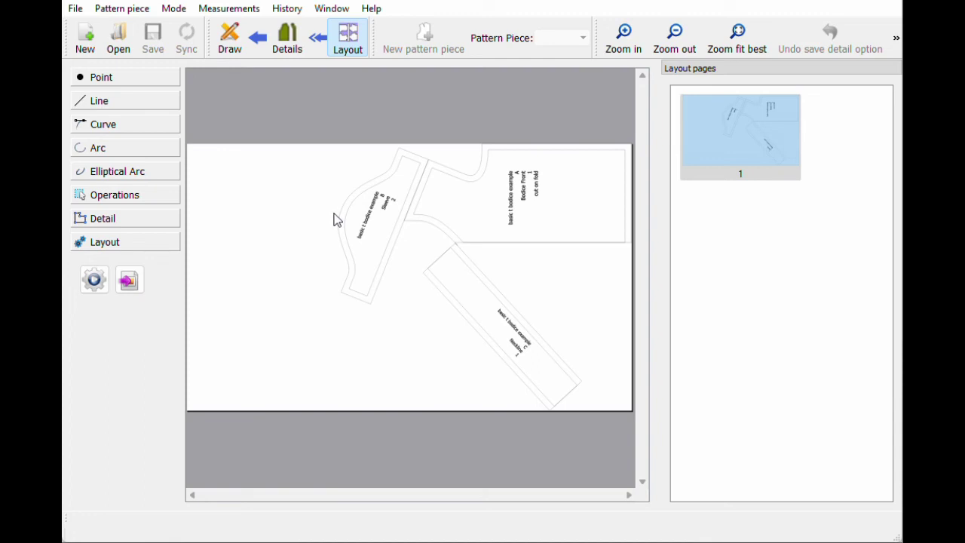
pyautogui.click(94, 281)
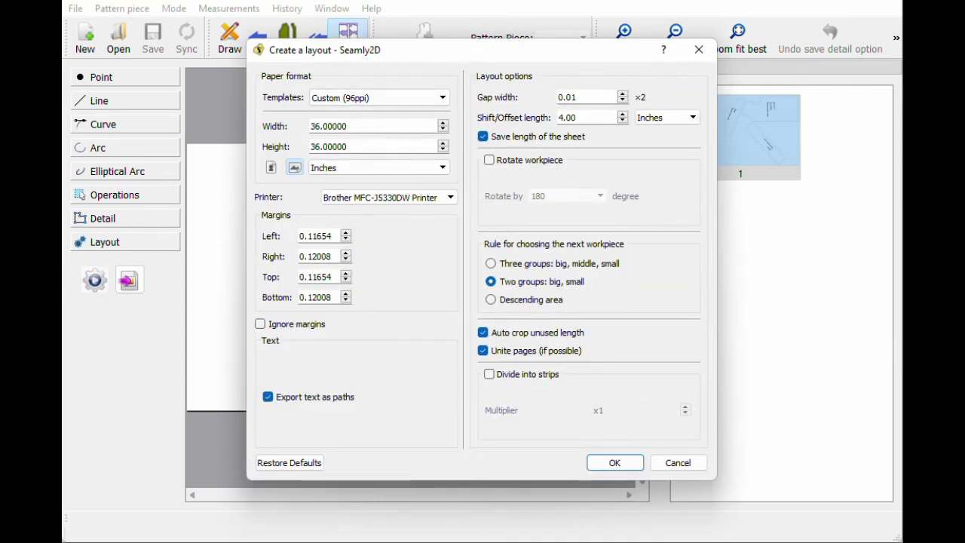
pyautogui.moveTo(348, 126); pyautogui.dragTo(283, 147)
pyautogui.write('22')
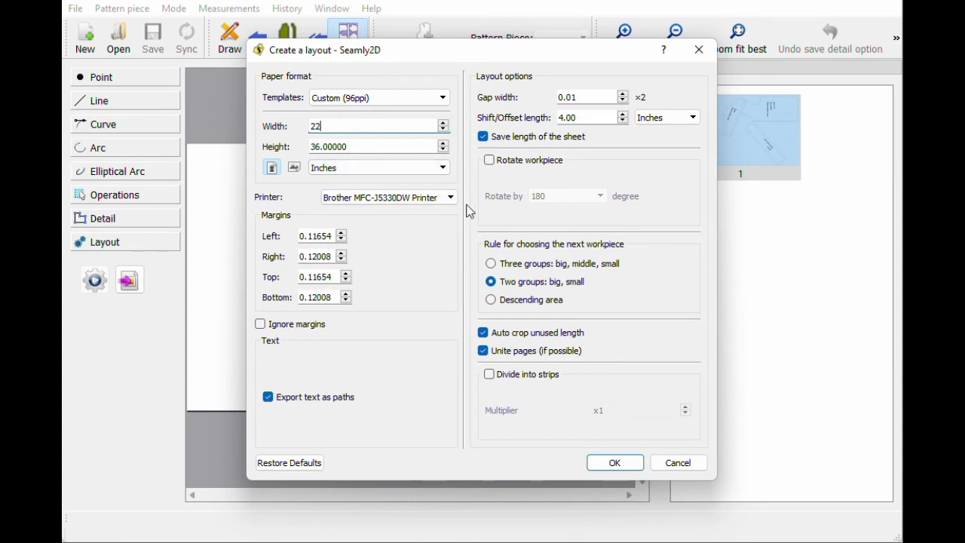
pyautogui.click(612, 463)
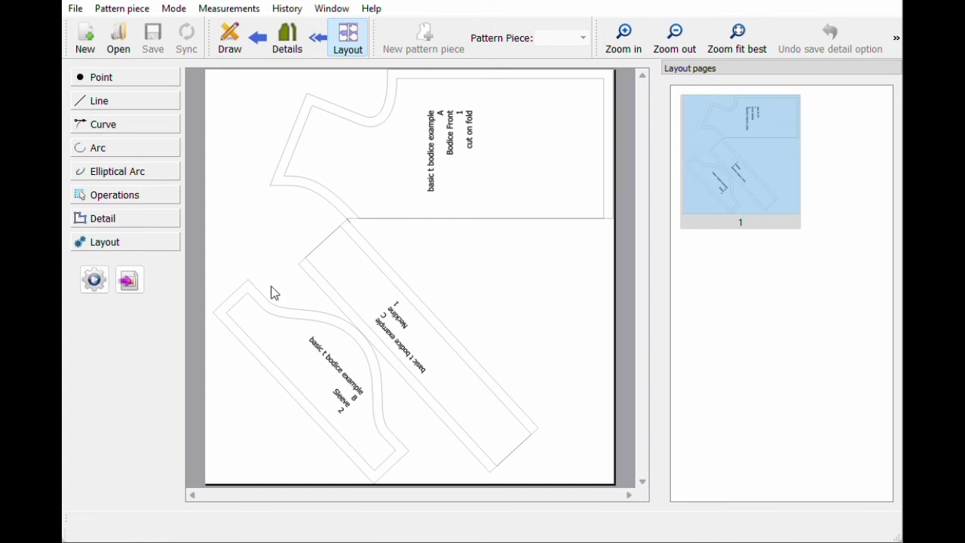
# Rerun the layout with a 1.00 offset, Three groups ordering and a 30-inch sheet height
pyautogui.click(93, 286)
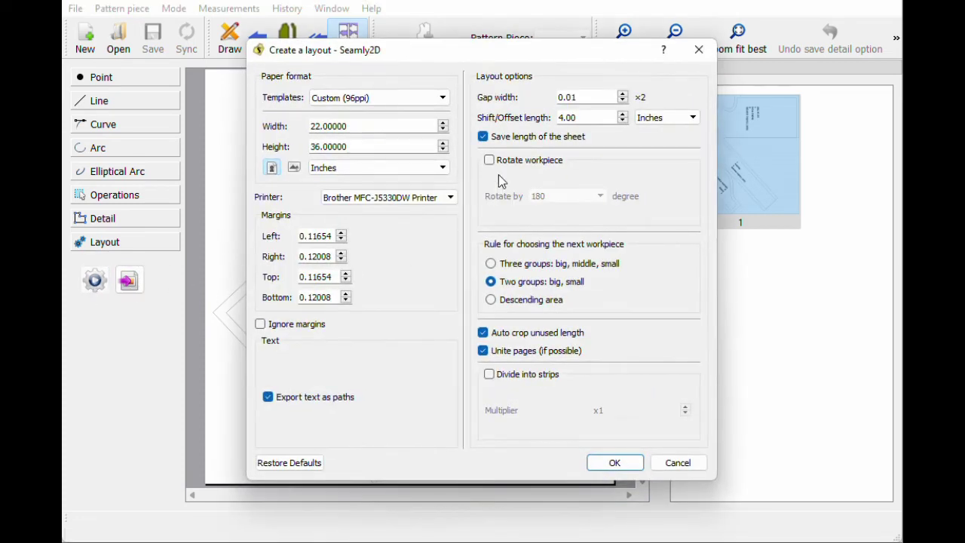
pyautogui.click(623, 120)
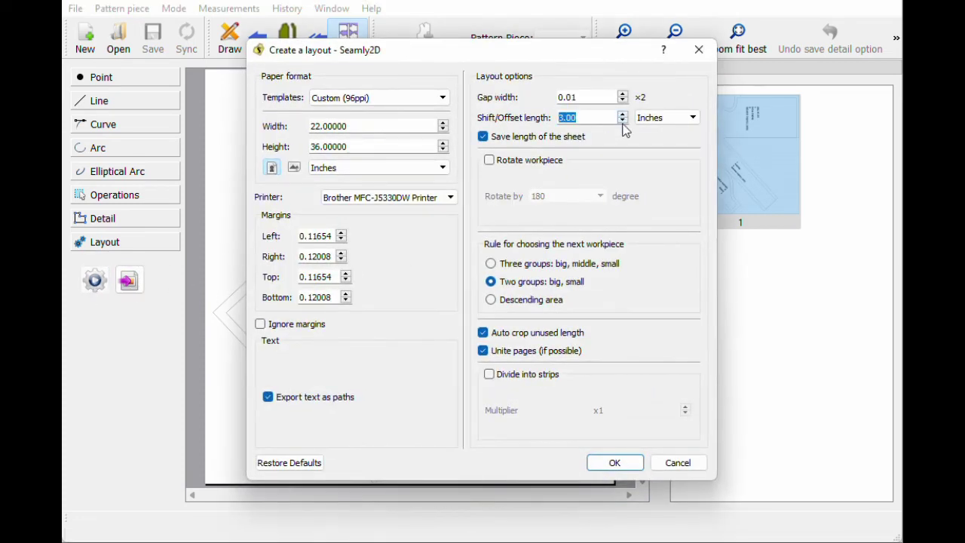
pyautogui.click(490, 265)
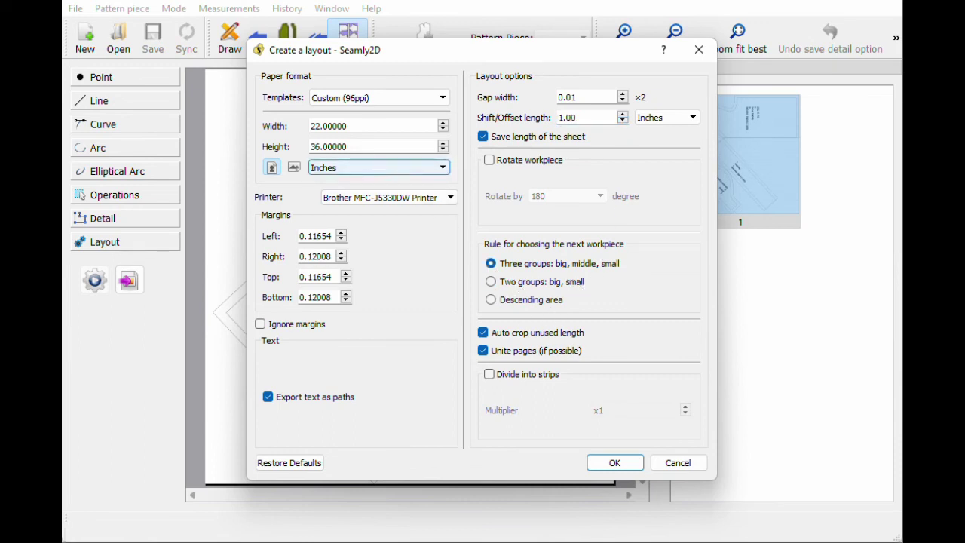
pyautogui.doubleClick(331, 146)
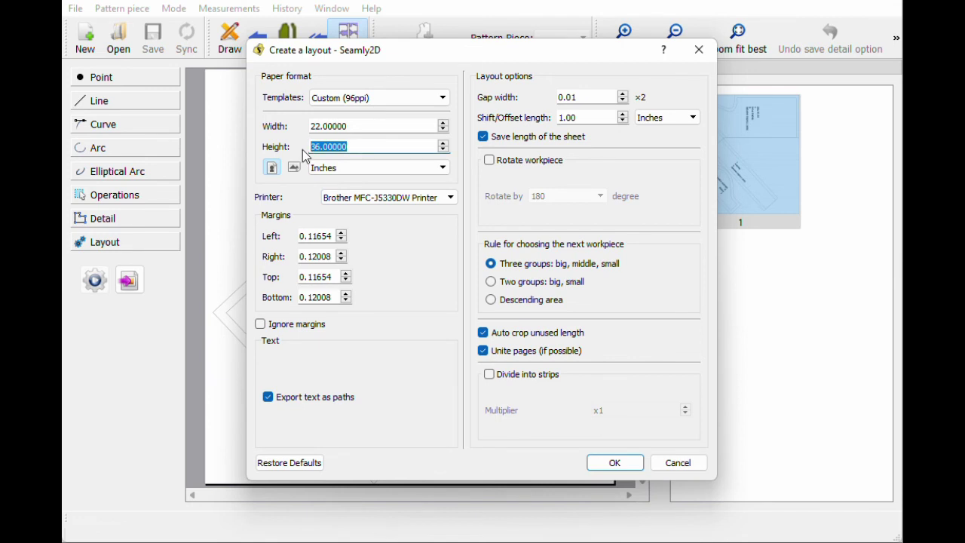
pyautogui.write('30')
pyautogui.click(614, 462)
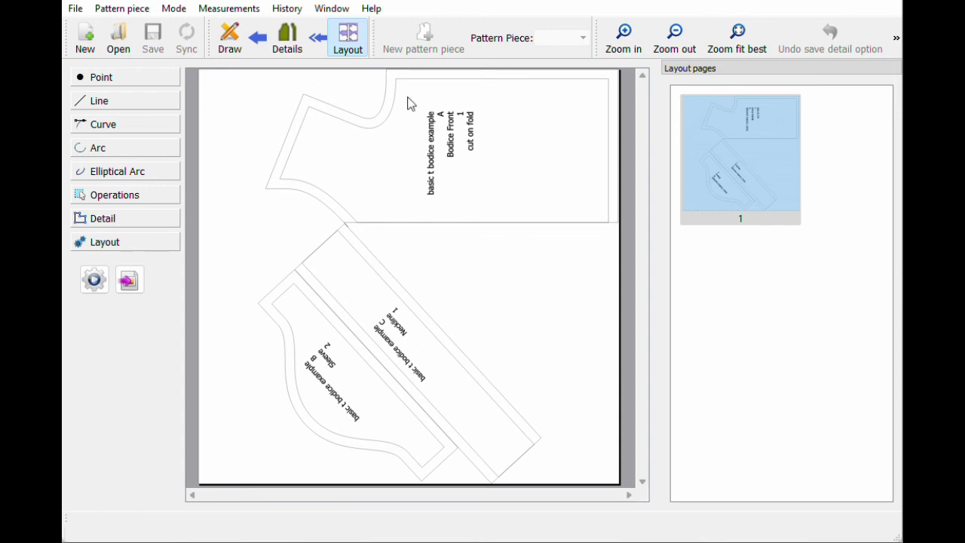
# Export the layout as Letter-size PDF tiled files named basic t bodice example_YOUTUBE
pyautogui.click(129, 281)
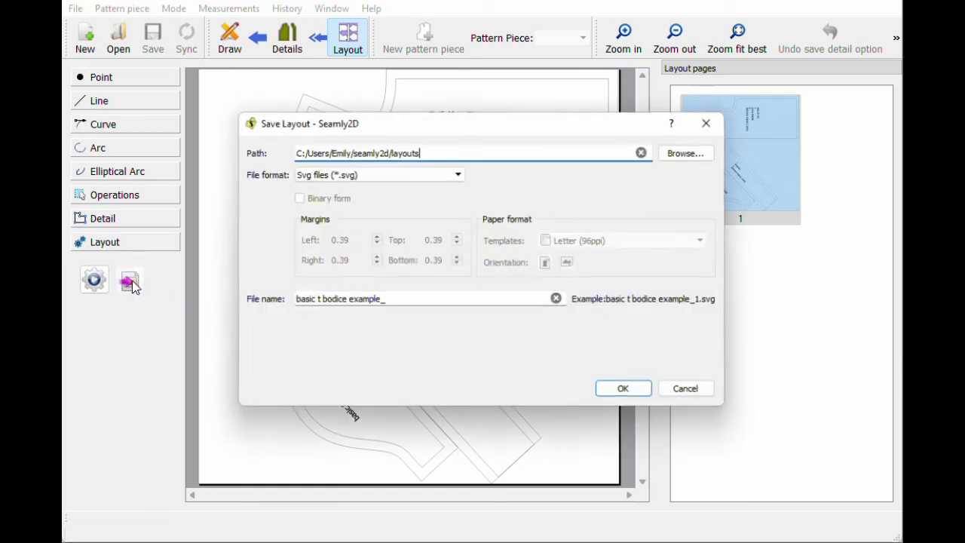
pyautogui.click(375, 176)
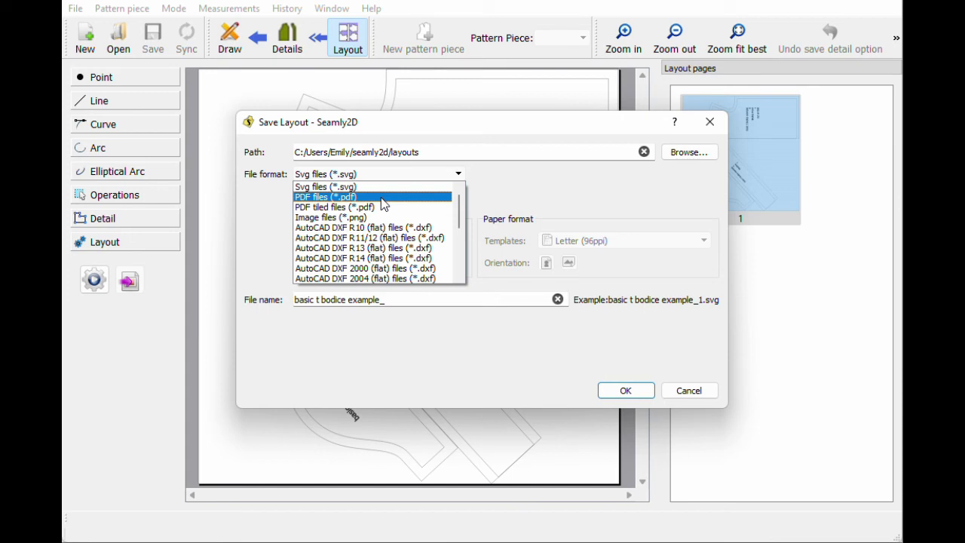
pyautogui.click(337, 208)
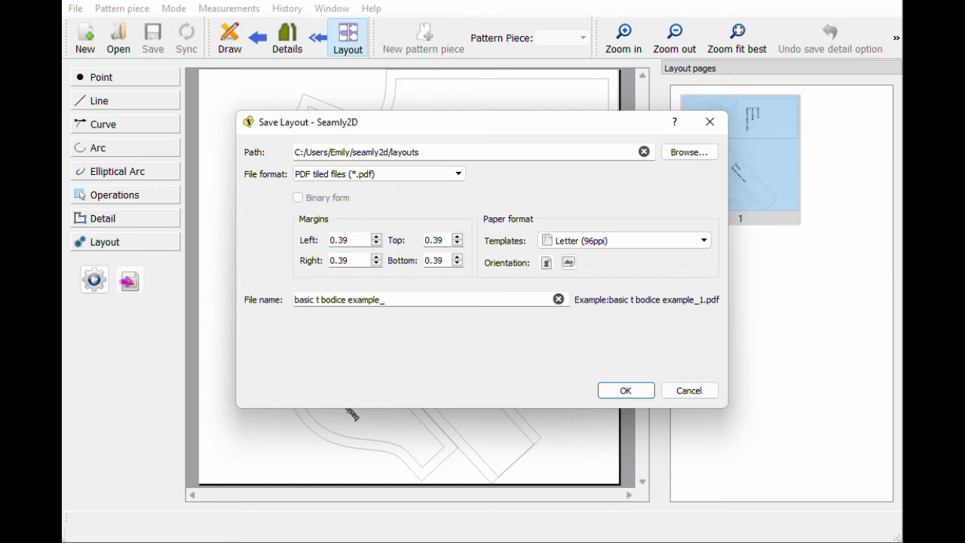
pyautogui.write('YOUTUBE')
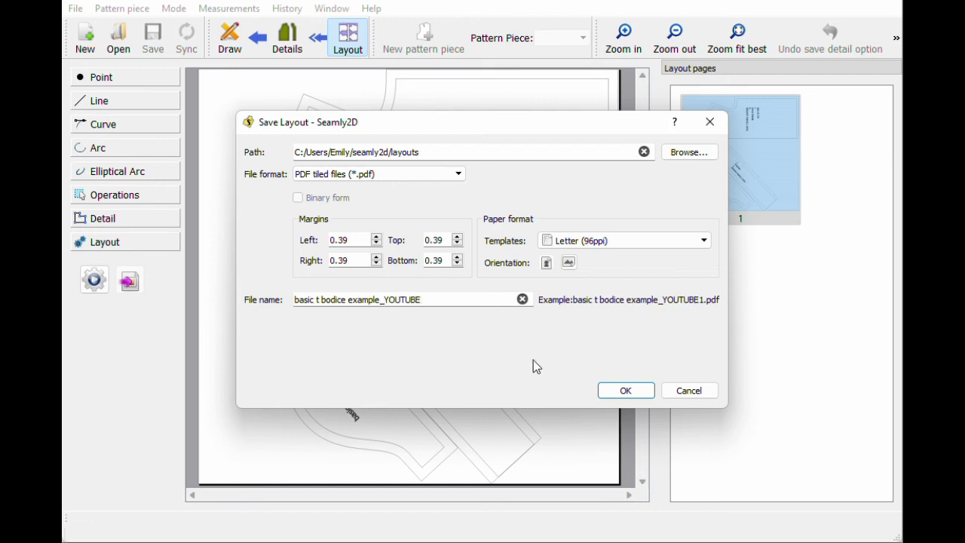
pyautogui.click(624, 390)
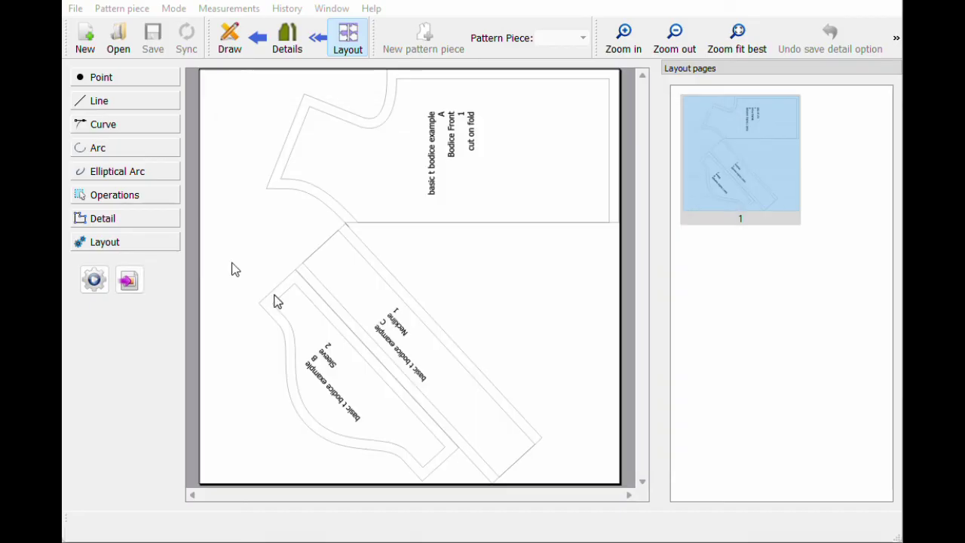
# Open File Explorer from the taskbar, move its window to the top, and open a layouts folder
pyautogui.moveTo(437, 539)
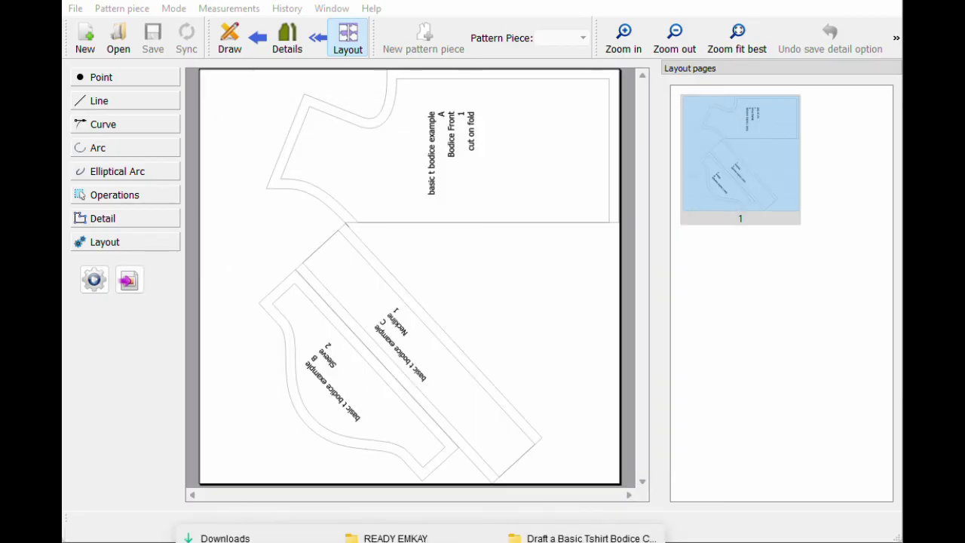
pyautogui.click(224, 538)
pyautogui.moveTo(331, 80); pyautogui.dragTo(296, 27)
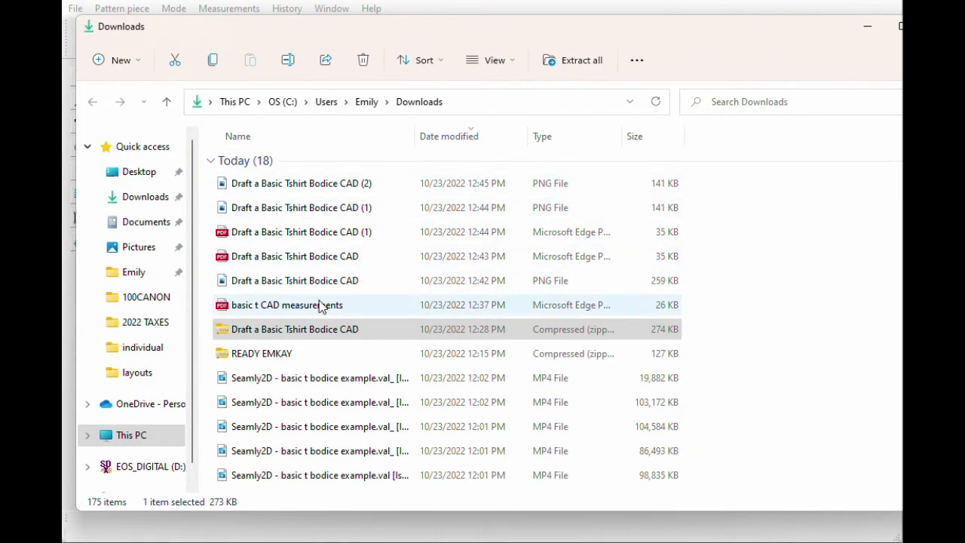
pyautogui.scroll(-1, 158, 275)
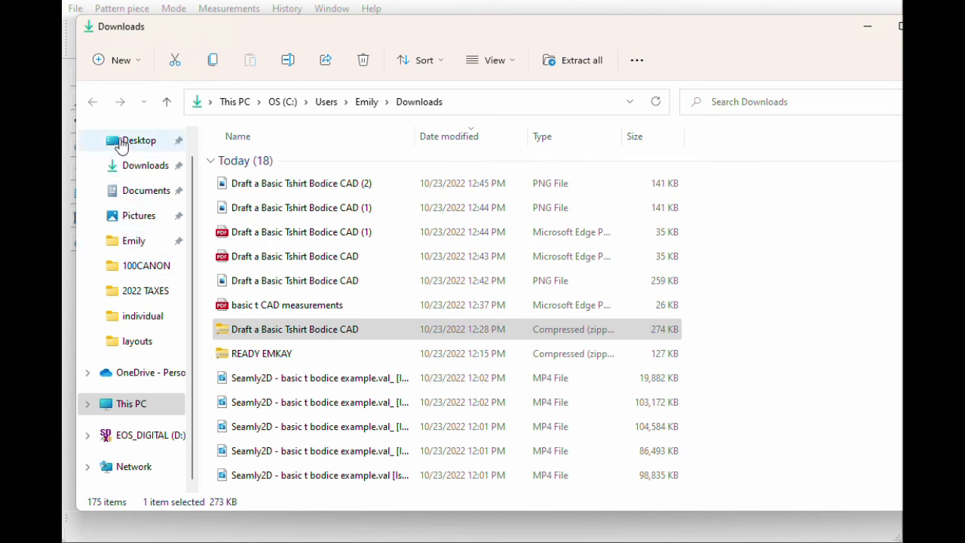
pyautogui.click(126, 341)
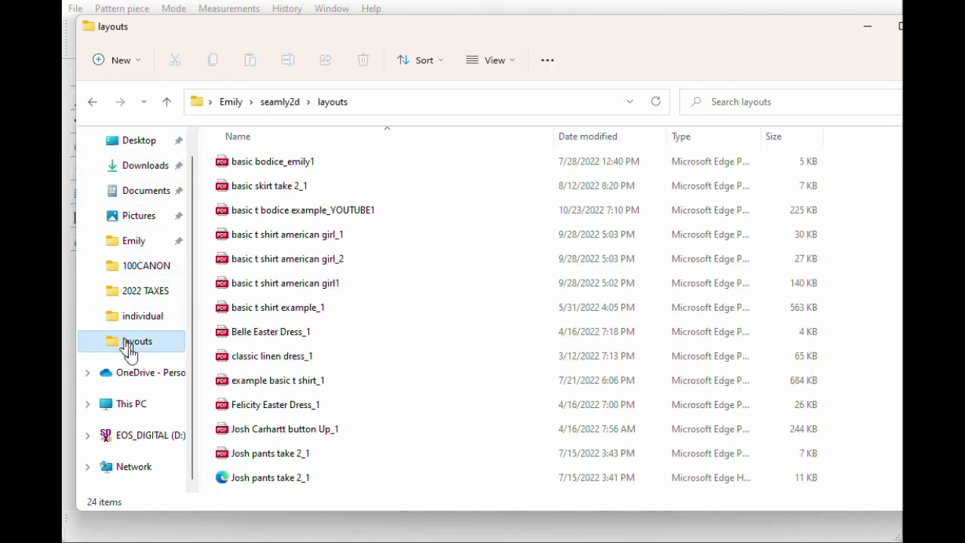
pyautogui.click(199, 103)
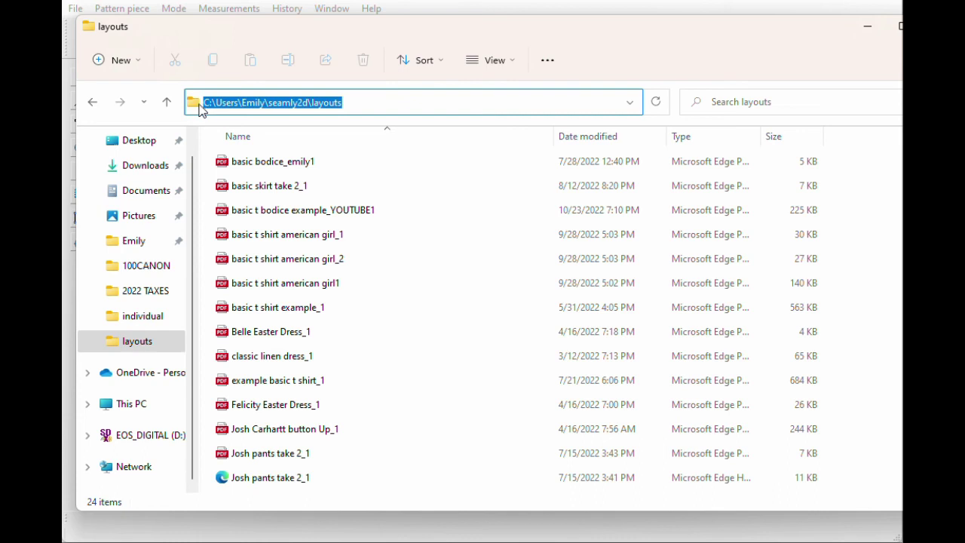
# Browse This PC > OS (C:) > user folder > seamly2d > layouts to find the exported PDF
pyautogui.click(119, 407)
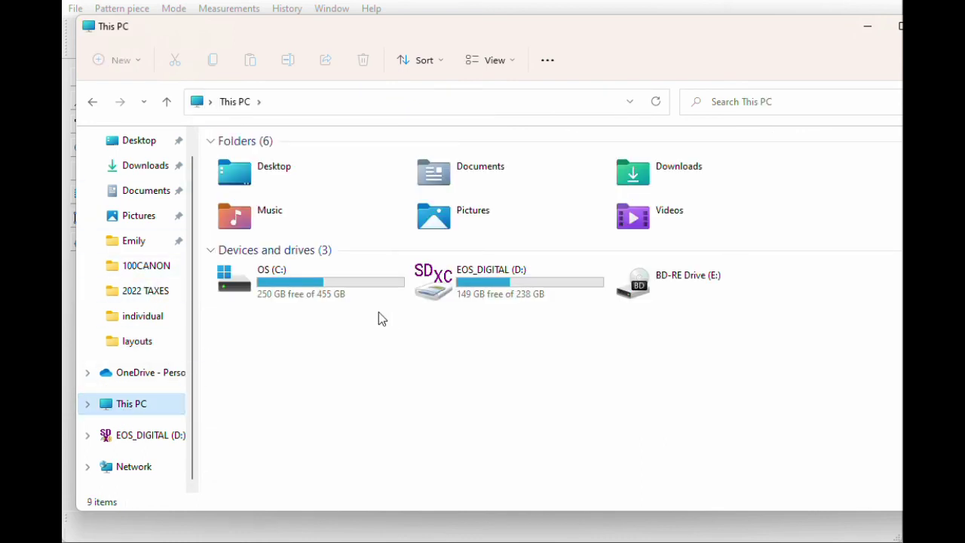
pyautogui.doubleClick(326, 289)
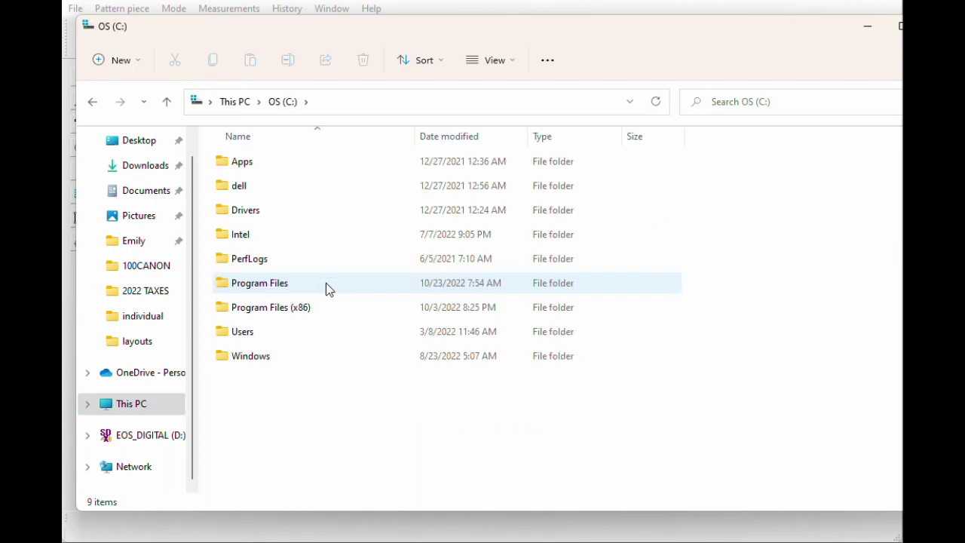
pyautogui.click(126, 249)
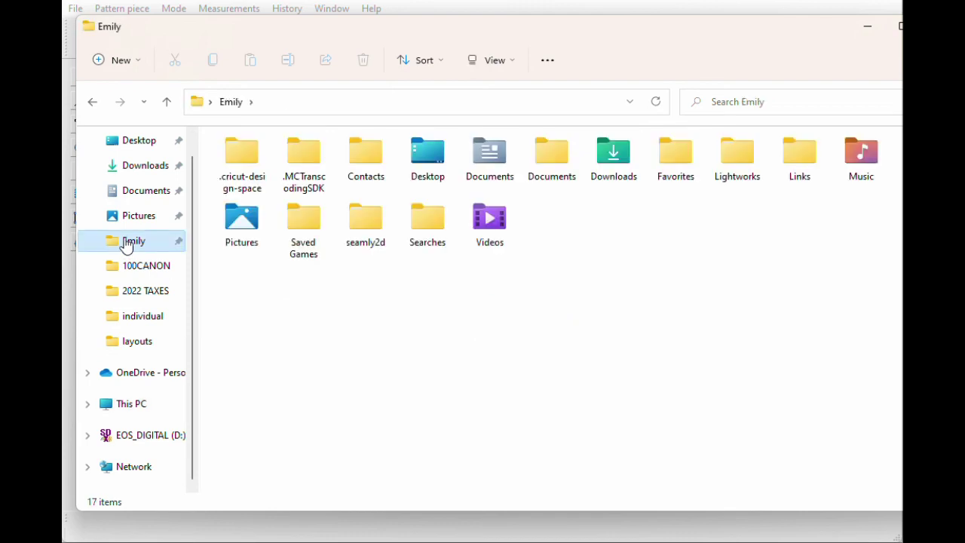
pyautogui.doubleClick(360, 243)
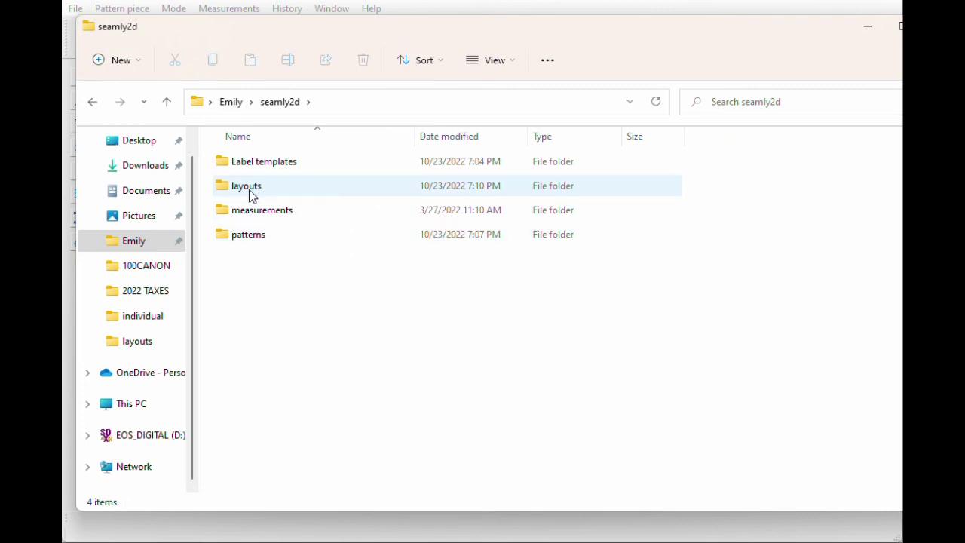
pyautogui.doubleClick(246, 186)
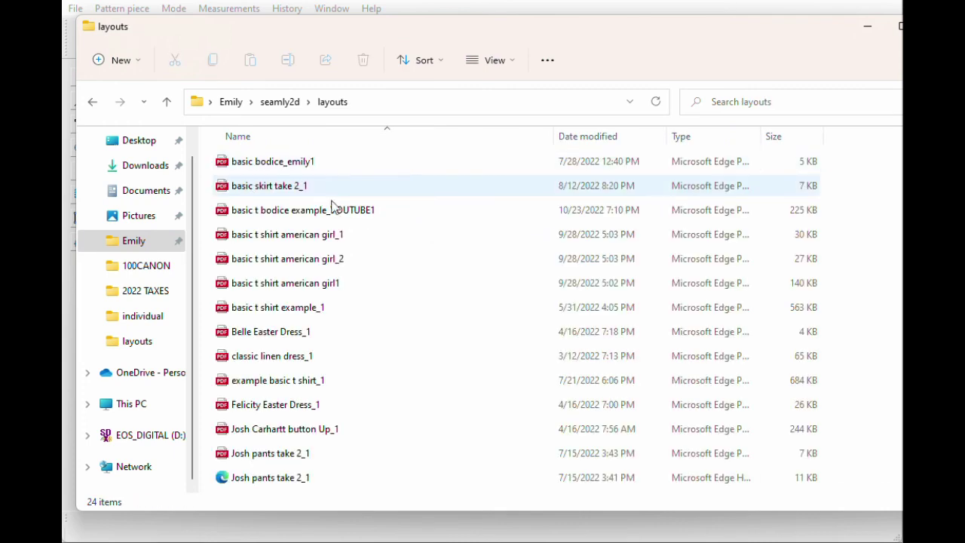
pyautogui.scroll(-3, 362, 249)
pyautogui.scroll(3, 419, 359)
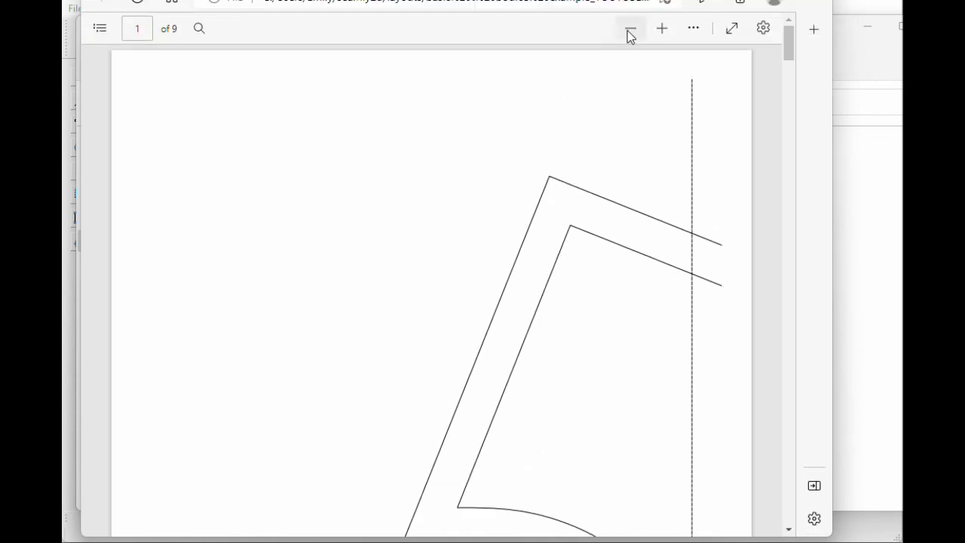
# Zoom the bodice PDF out in Edge, then back in to read the page footers
pyautogui.click(630, 33)
pyautogui.click(630, 33)
pyautogui.click(630, 34)
pyautogui.click(630, 33)
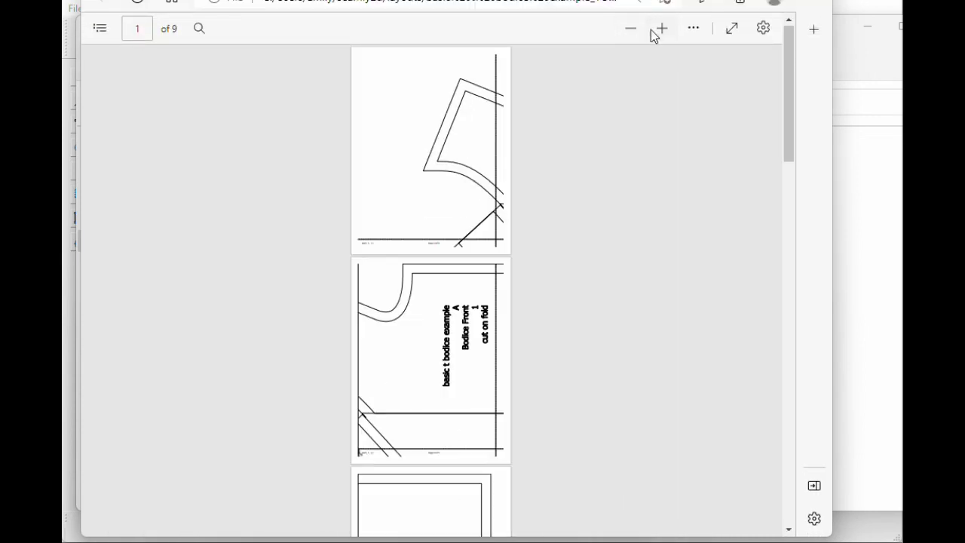
pyautogui.click(654, 31)
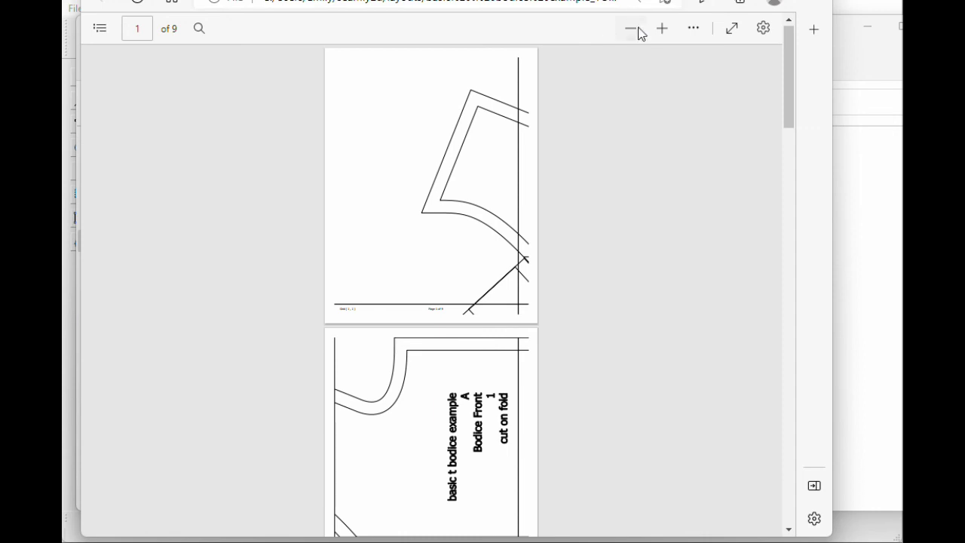
pyautogui.click(661, 27)
pyautogui.click(662, 27)
pyautogui.scroll(-5, 407, 245)
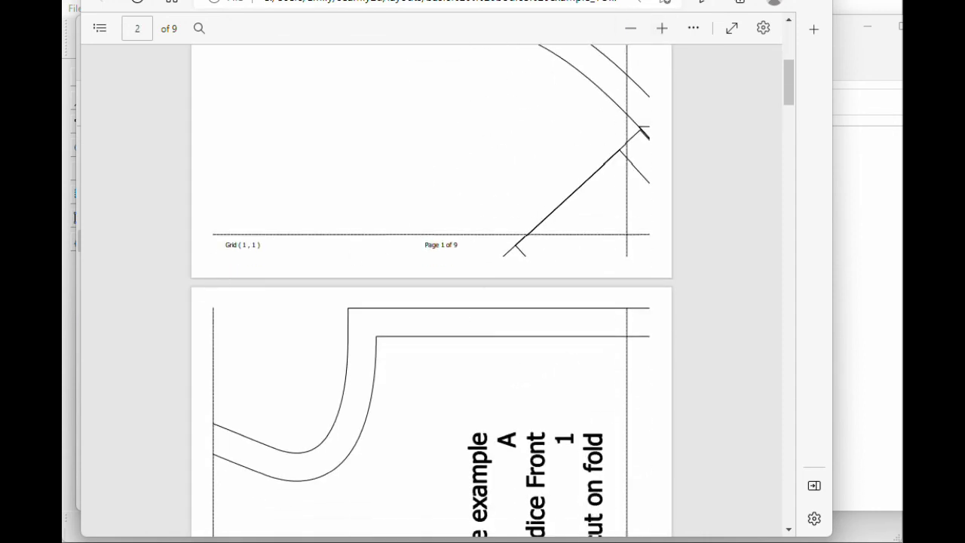
pyautogui.scroll(-9, 338, 323)
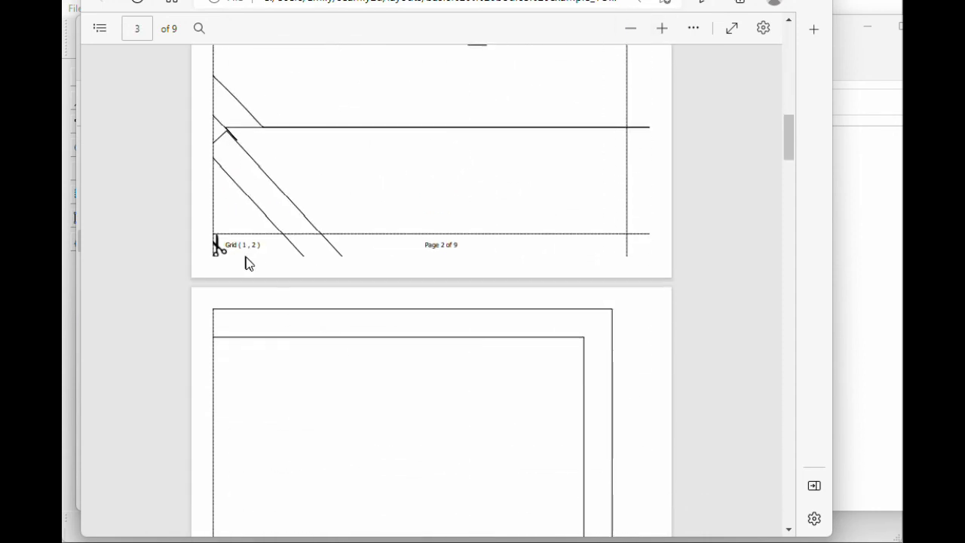
pyautogui.scroll(15, 661, 330)
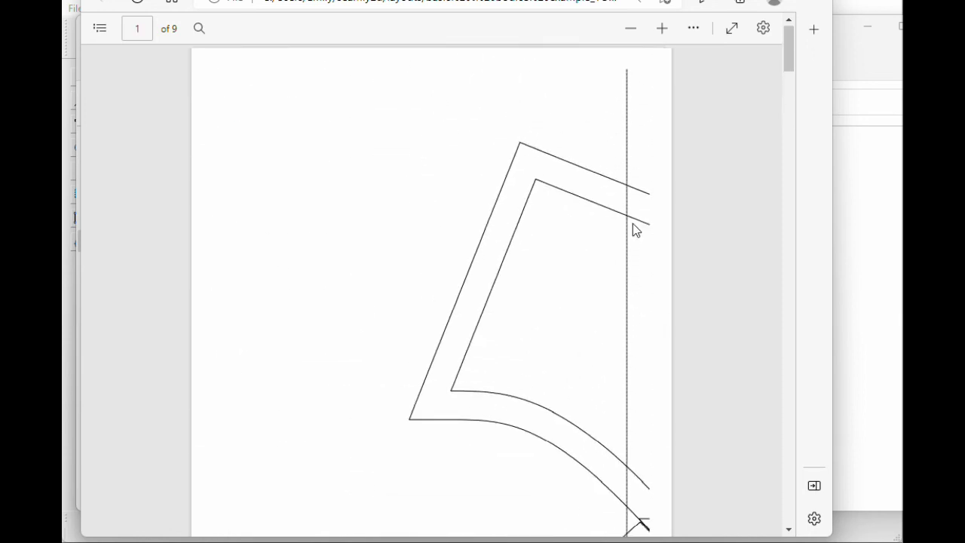
# Zoom out again and scroll through all nine tiled pages of the PDF
pyautogui.click(634, 30)
pyautogui.click(634, 30)
pyautogui.click(634, 31)
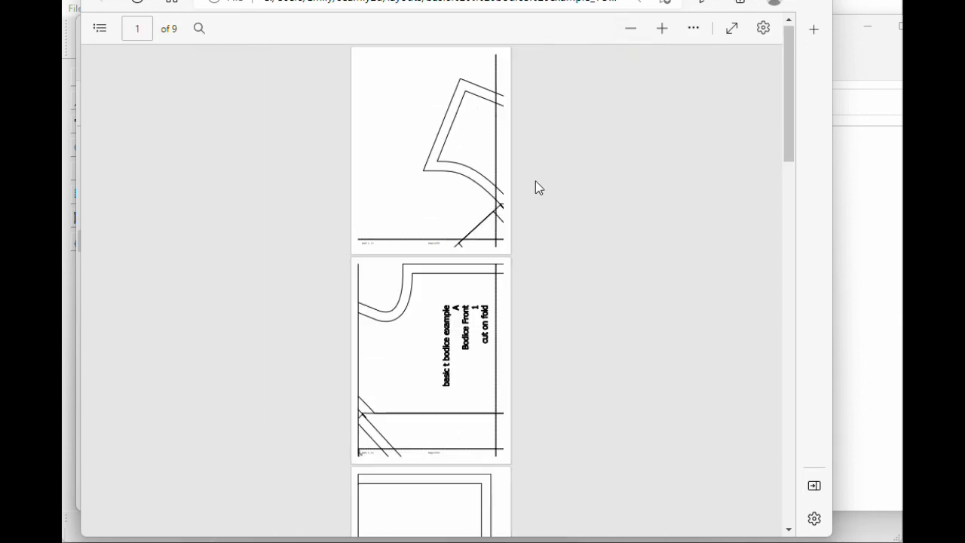
pyautogui.scroll(-2, 490, 188)
pyautogui.scroll(-15, 468, 200)
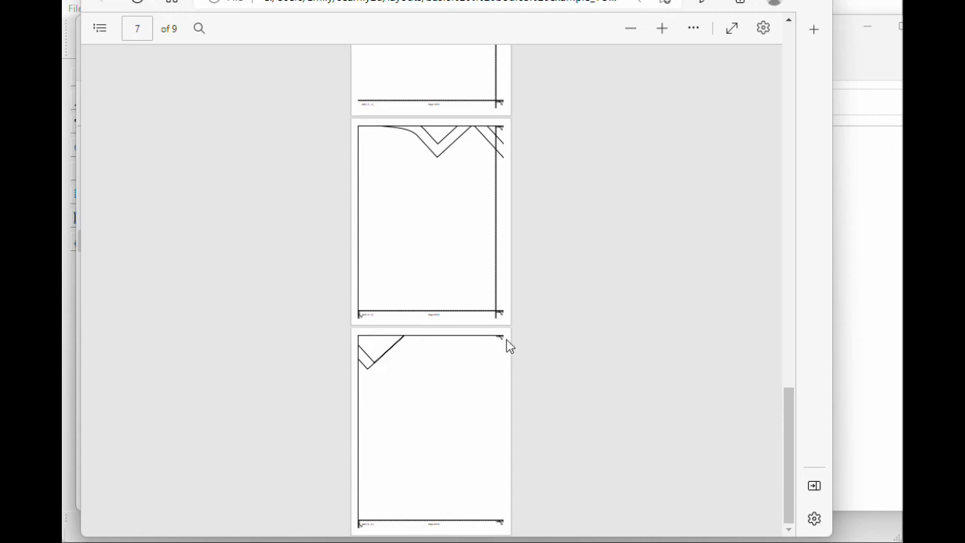
pyautogui.scroll(6, 432, 352)
pyautogui.scroll(15, 432, 352)
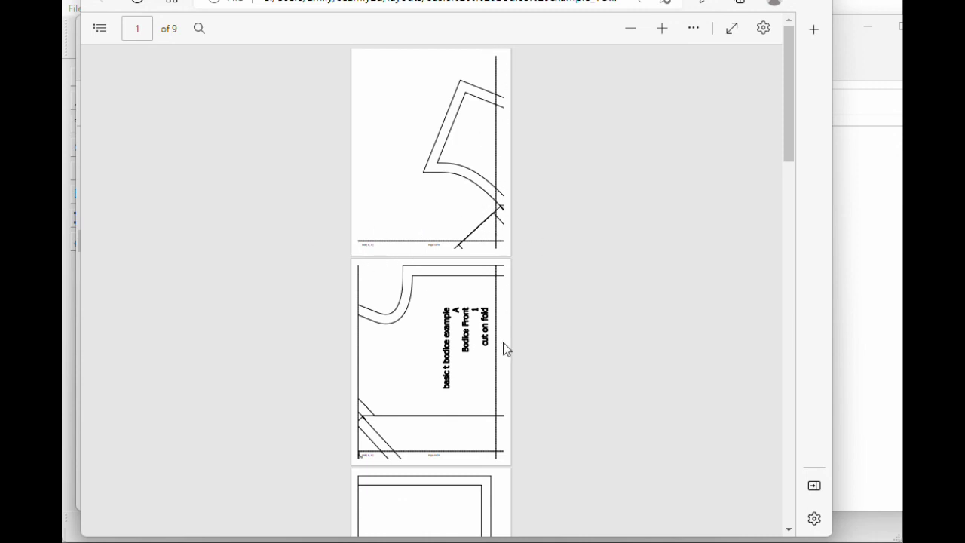
pyautogui.scroll(-15, 438, 145)
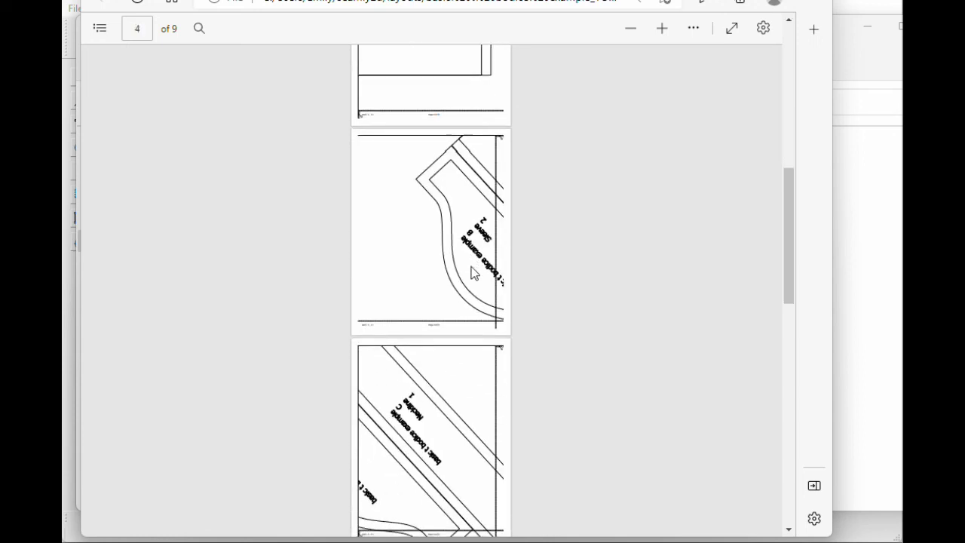
pyautogui.scroll(-5, 497, 347)
pyautogui.scroll(20, 505, 357)
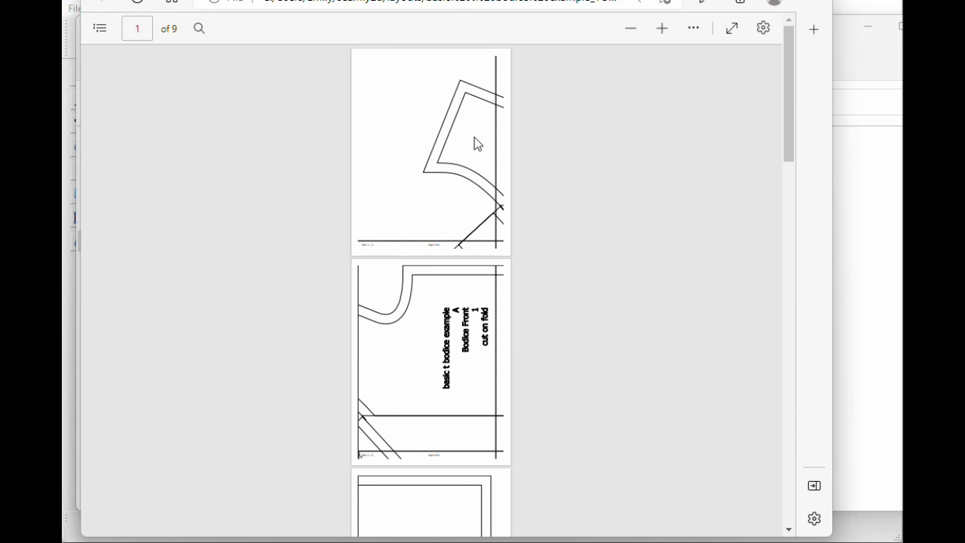
# Switch back from the layouts folder to the Seamly2D layout with the Bodice Front, Sleeve and Neckline pieces
pyautogui.hotkey('alt', 'Tab')
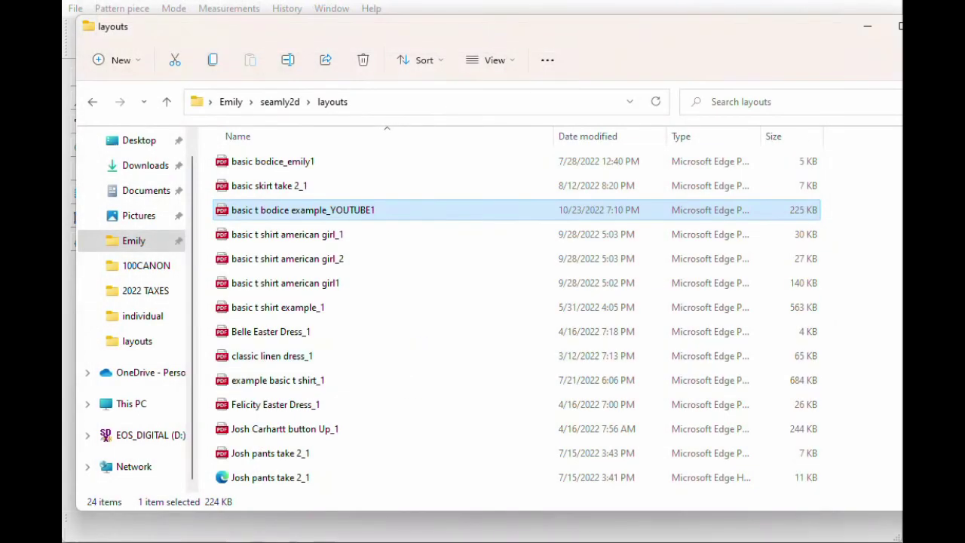
pyautogui.hotkey('alt', 'Tab')
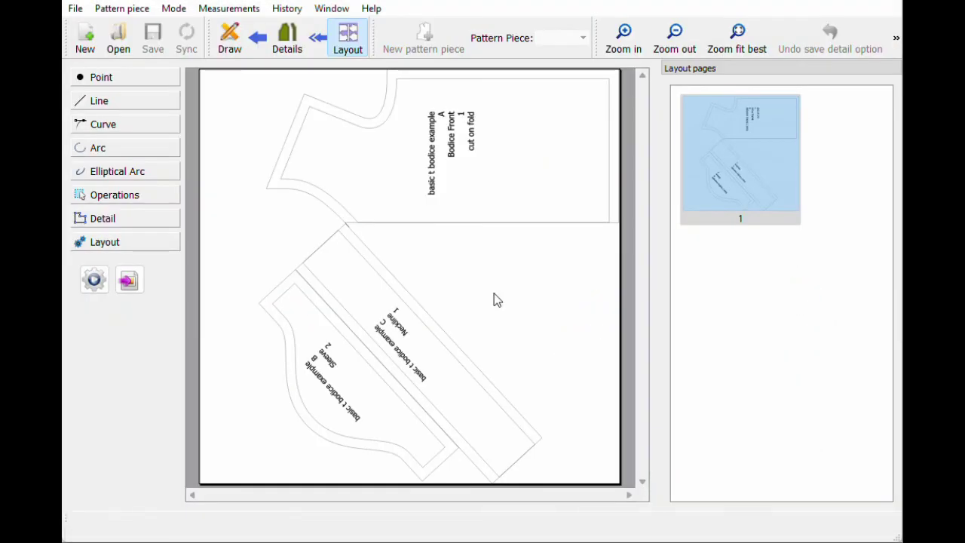